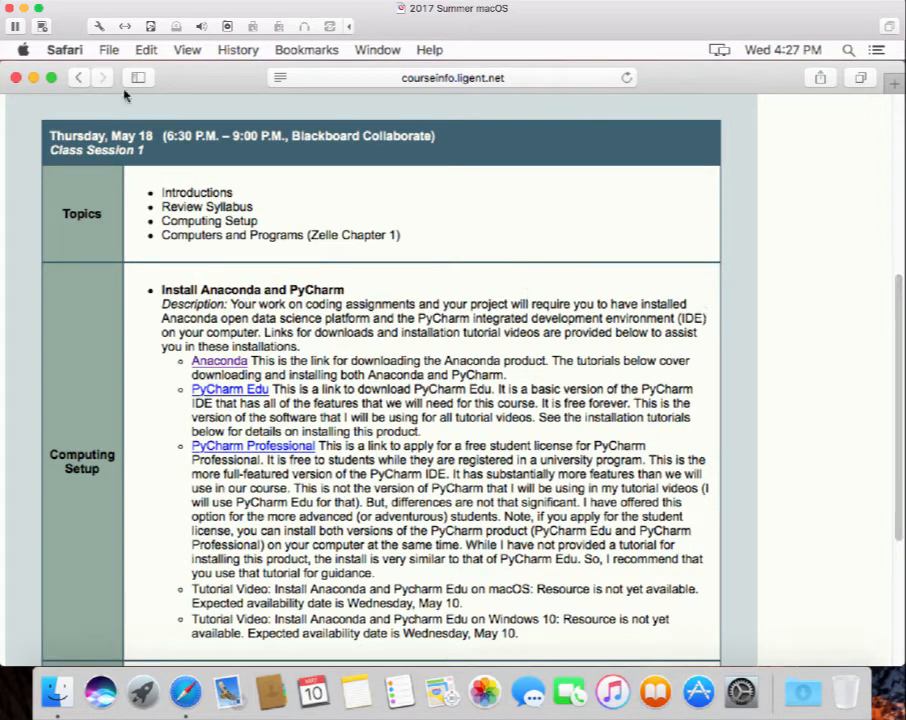
Check the Mac's system version in About This Mac: macOS Sierra 10.12.4.
click(23, 50)
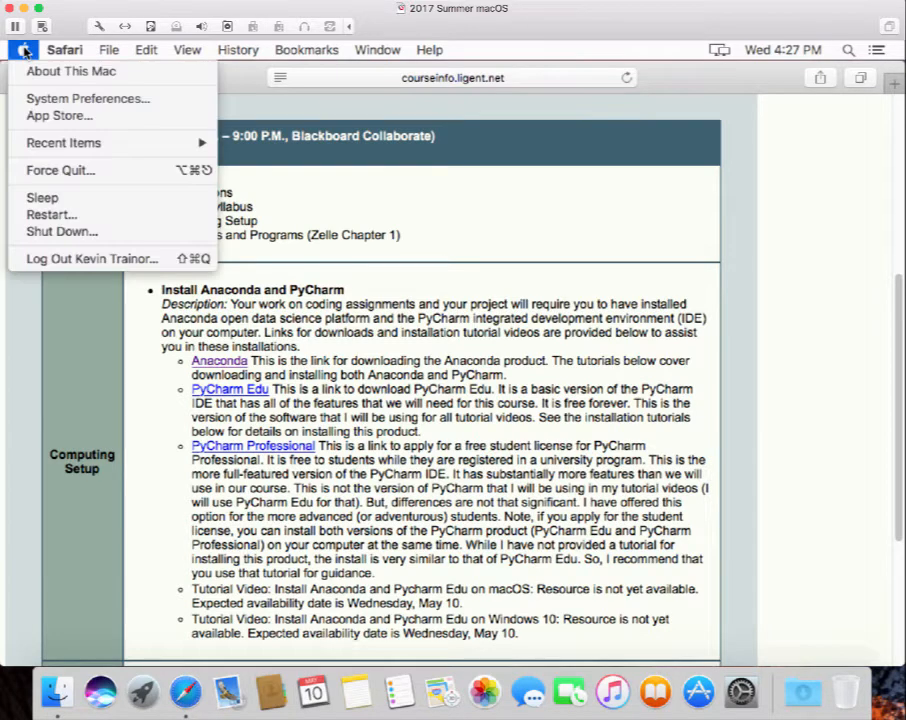
click(51, 76)
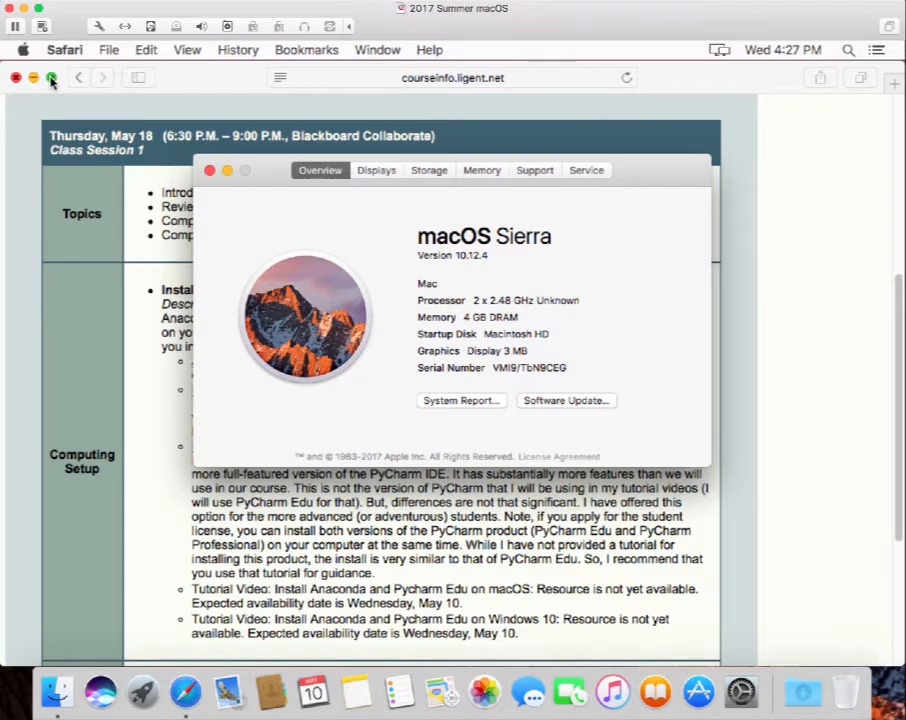
Close the About This Mac window to return to the Computing Setup section.
click(209, 171)
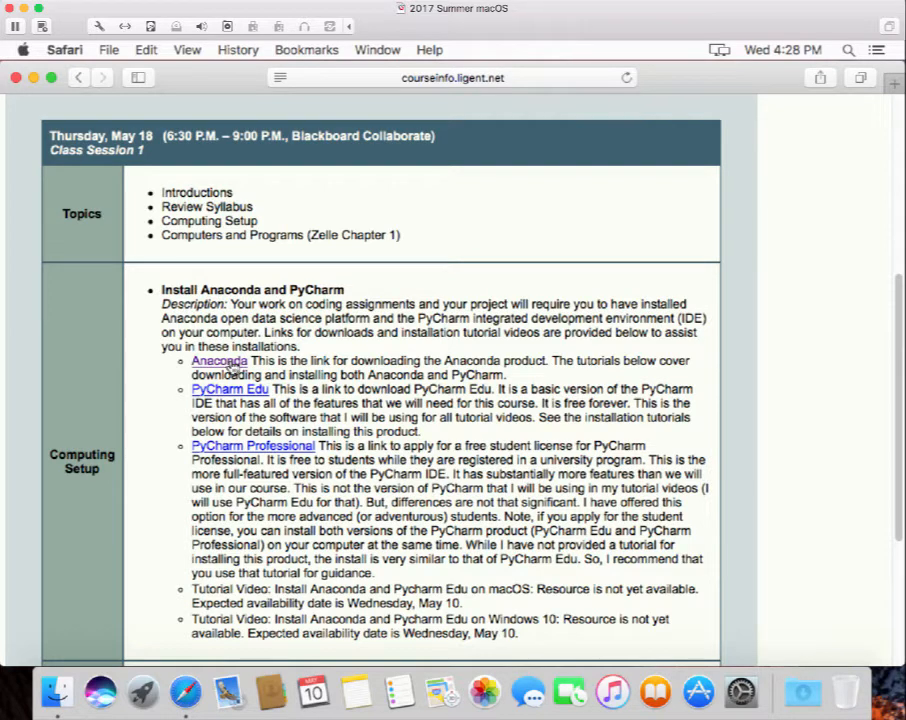
Follow the Anaconda link to continuum.io and scroll down to the Windows/macOS/Linux download tabs.
click(232, 366)
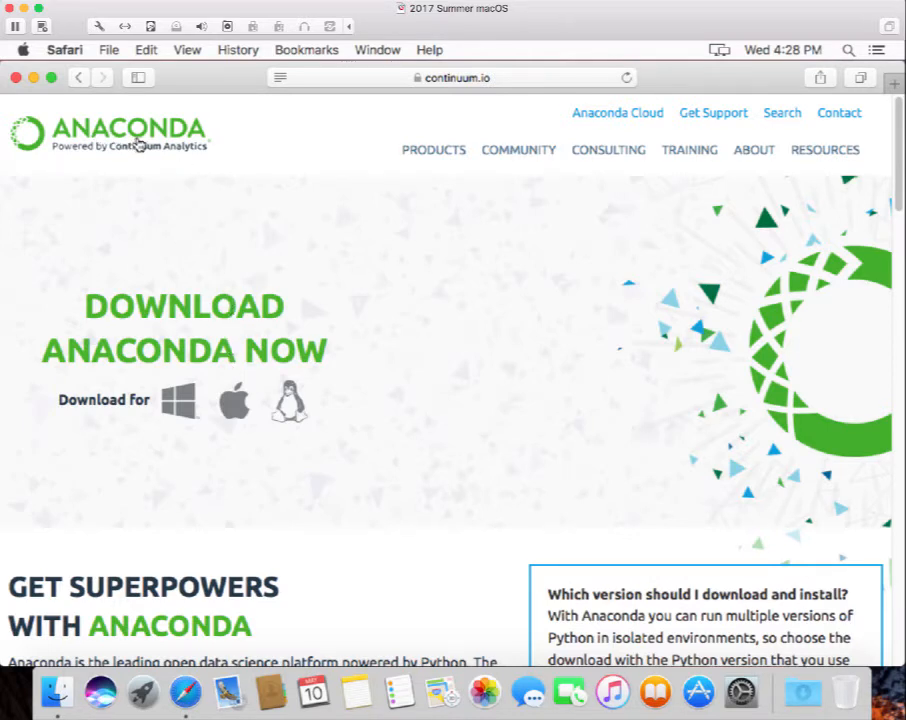
click(467, 77)
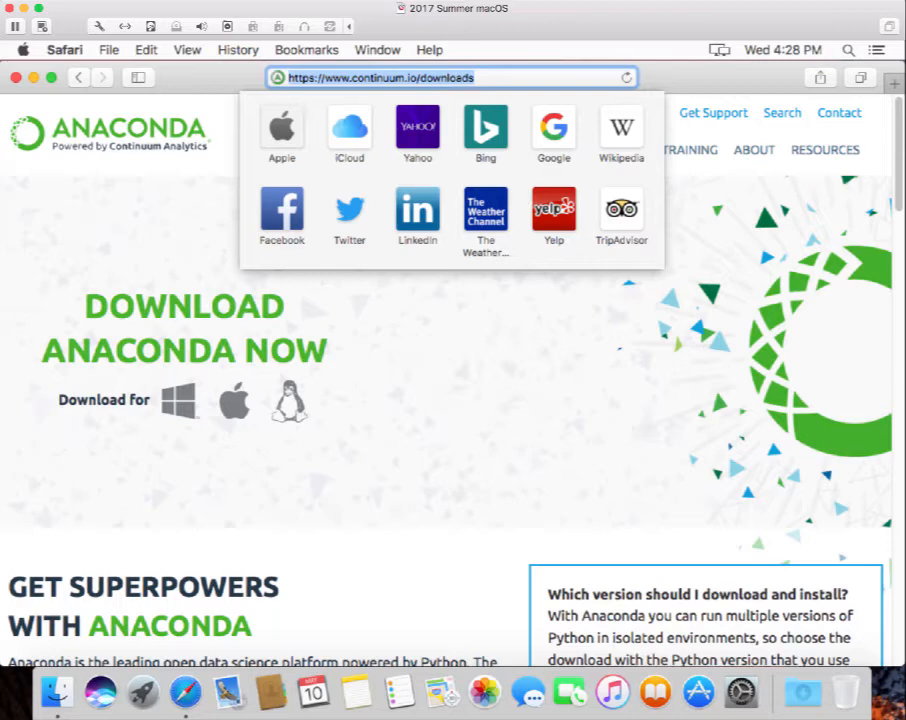
click(520, 352)
scroll(526, 353, down, 2)
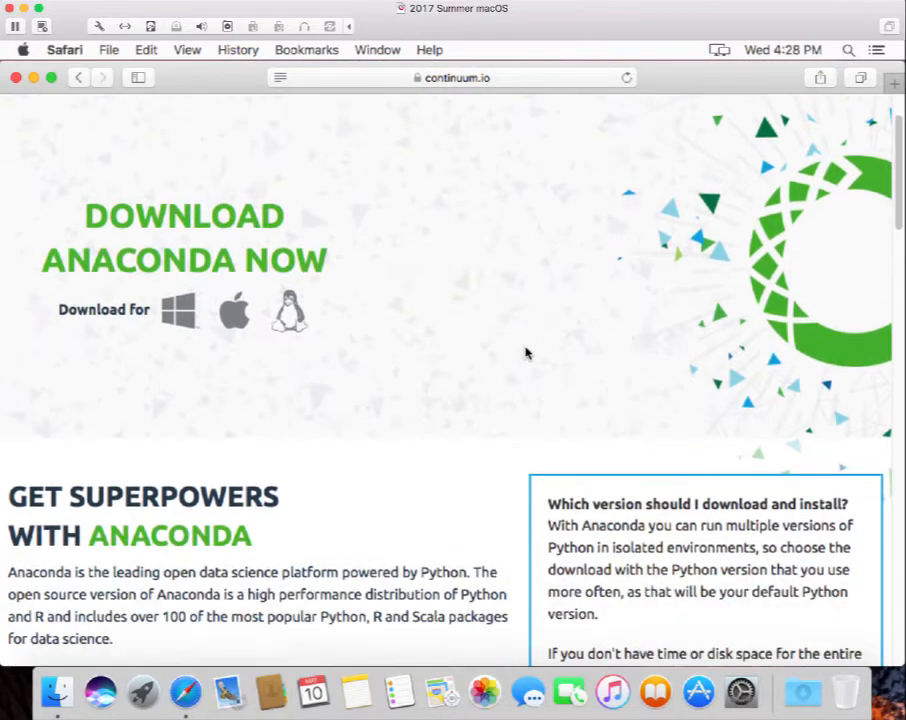
scroll(526, 353, down, 5)
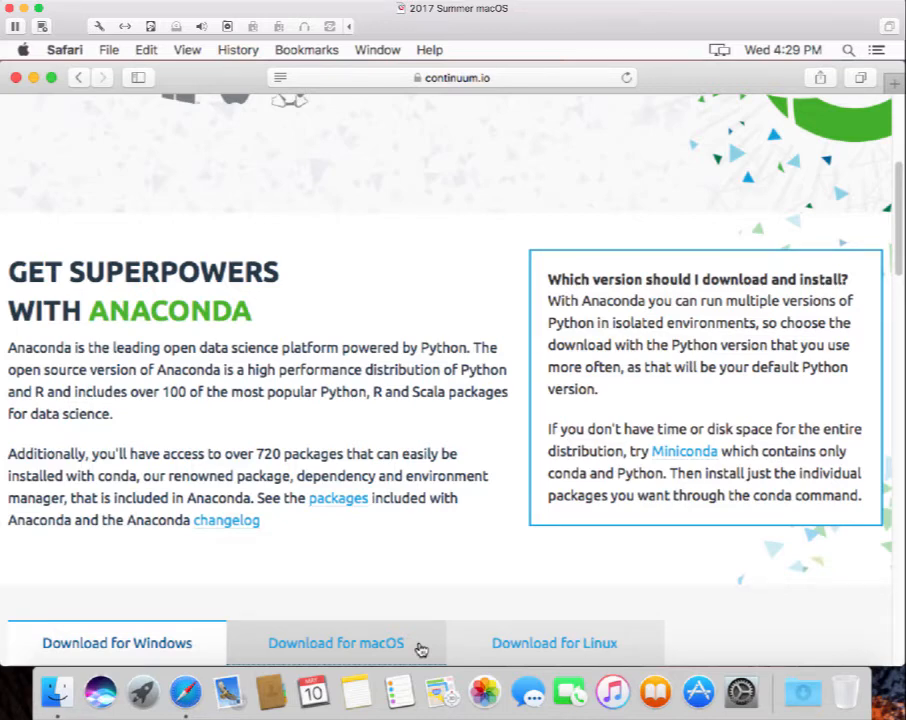
Show the macOS downloads for Anaconda 4.3.1 with the Python 3.6 and 2.7 installers in view.
click(421, 650)
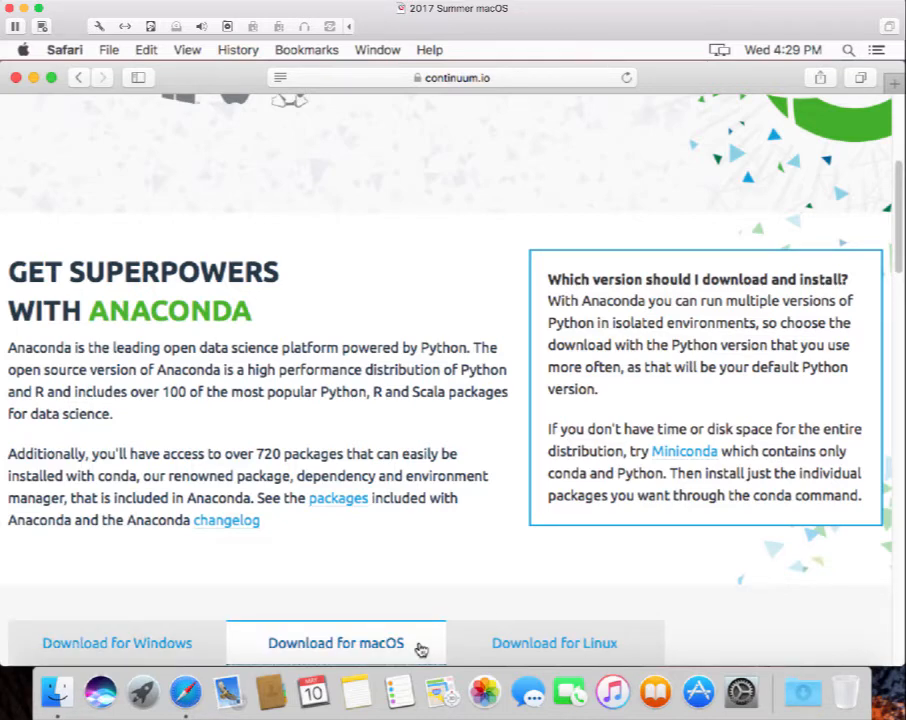
scroll(617, 570, down, 5)
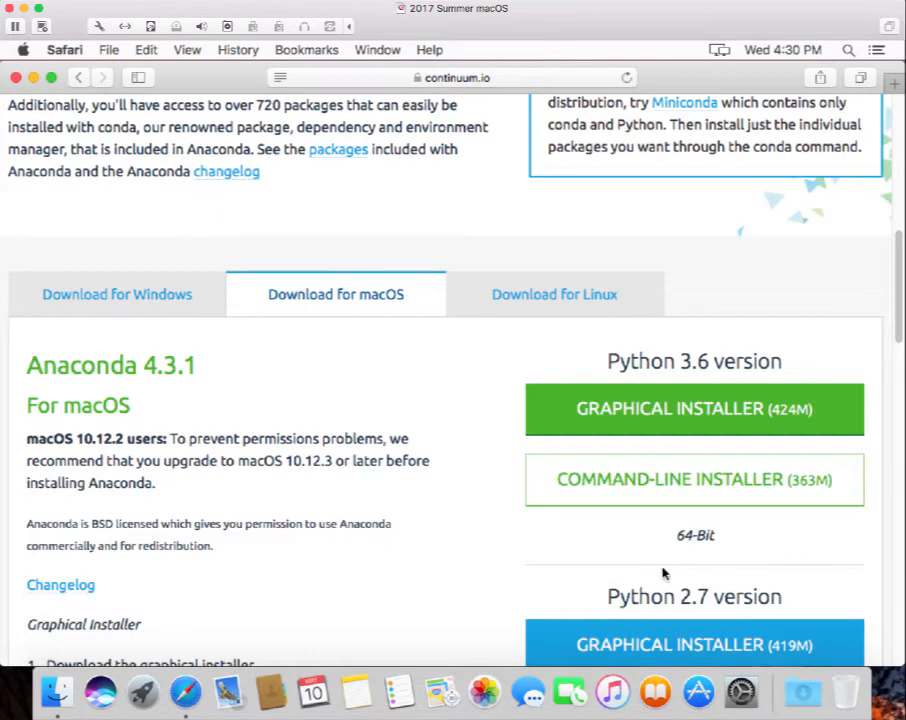
scroll(662, 573, down, 3)
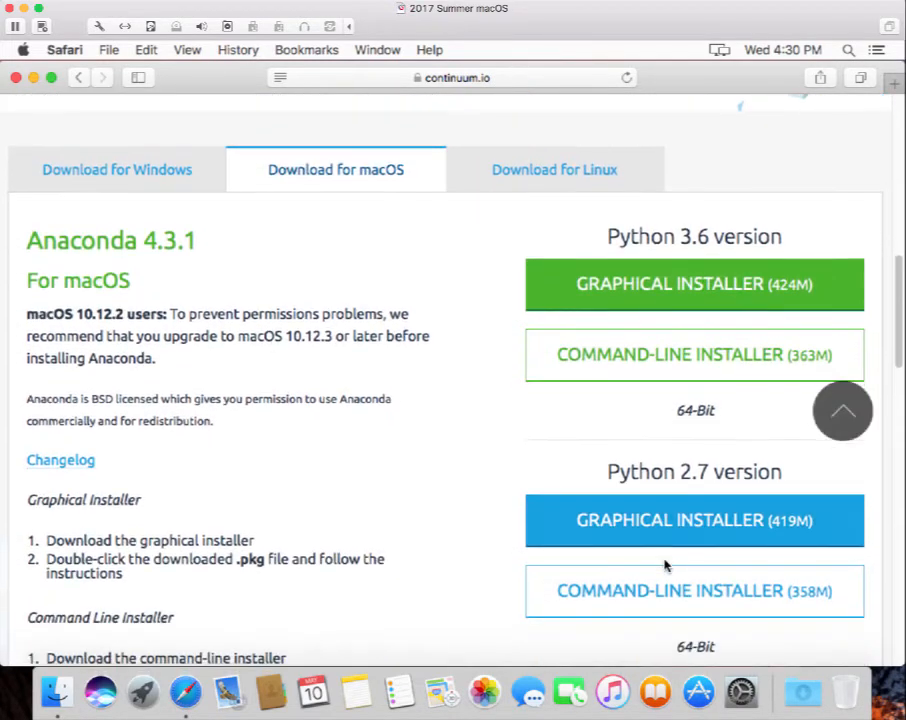
scroll(665, 563, down, 2)
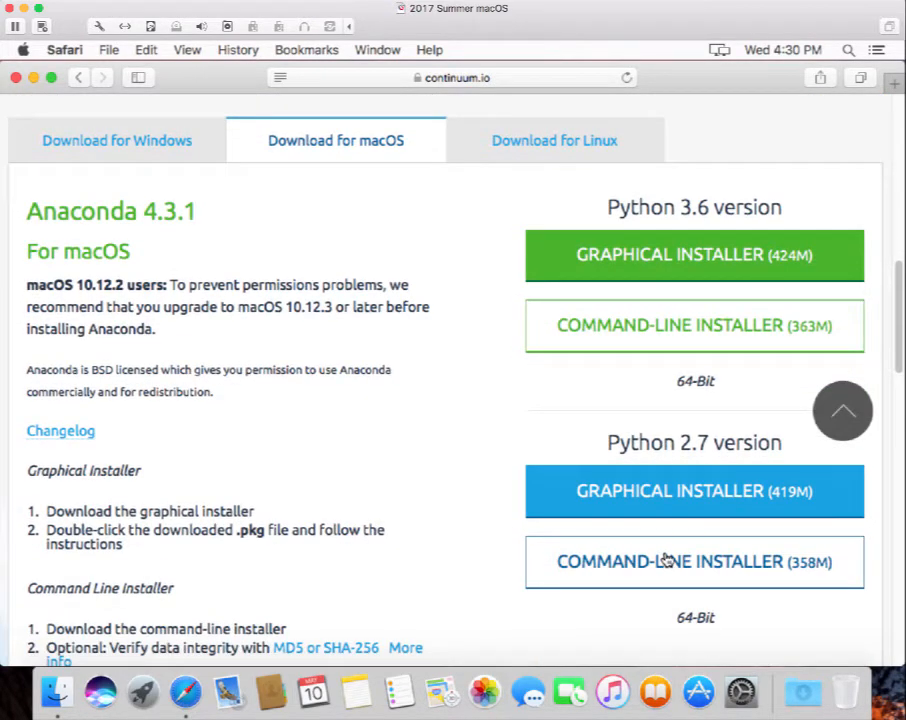
scroll(667, 561, up, 1)
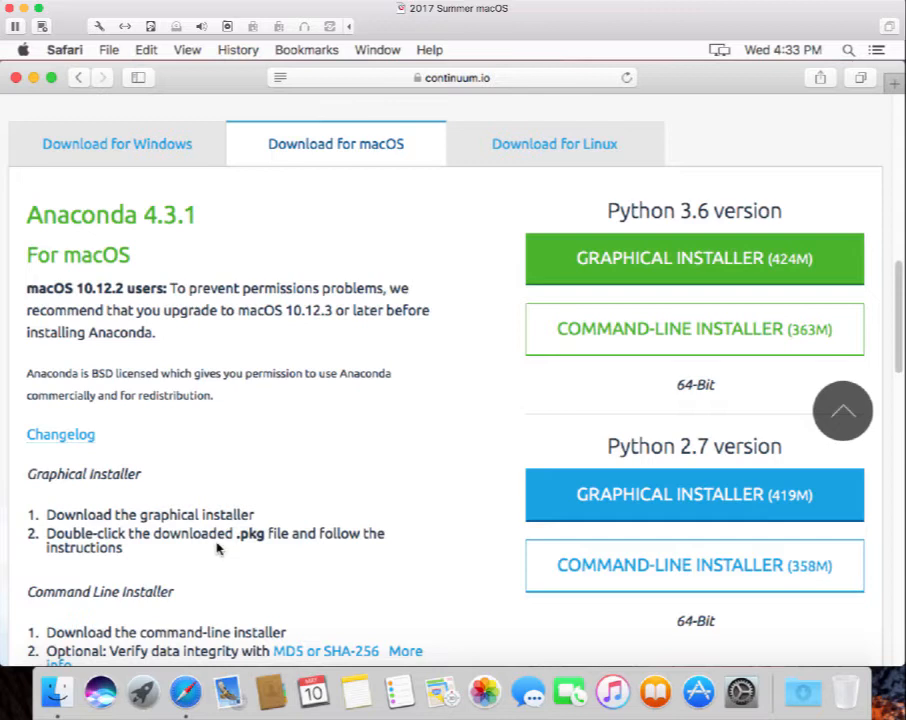
Download the Python 3.6 graphical installer (424M) for macOS.
click(724, 270)
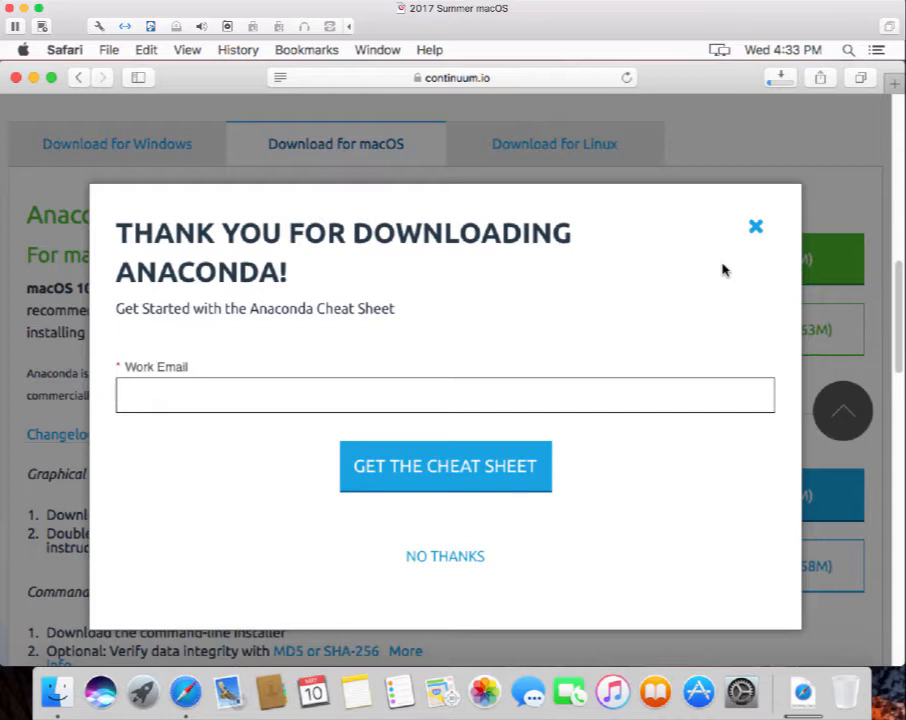
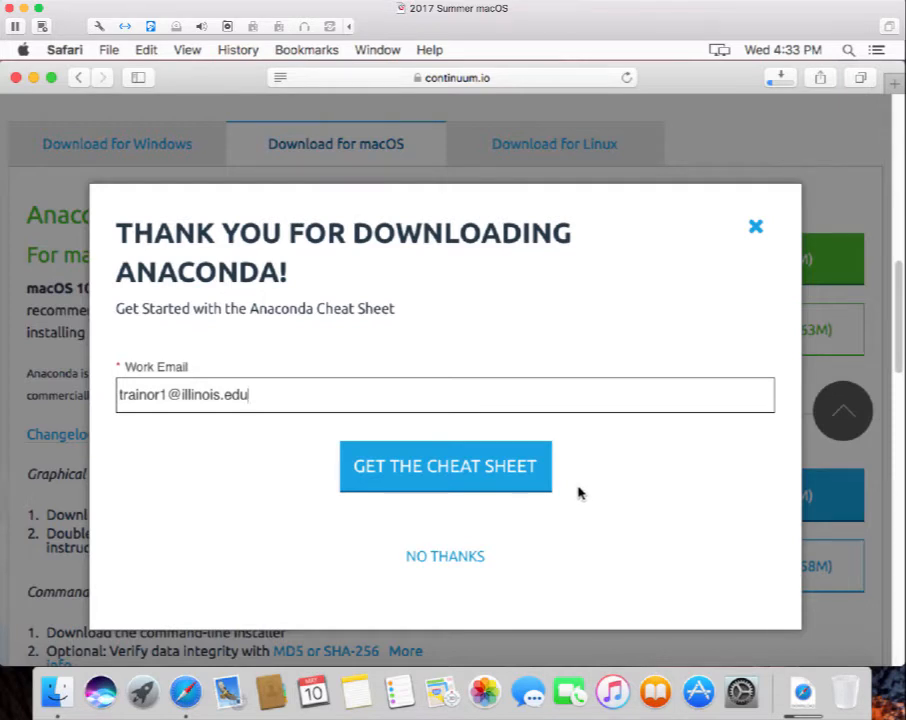
Enter a work e-mail address in the form and request the Anaconda Cheat Sheet.
click(480, 467)
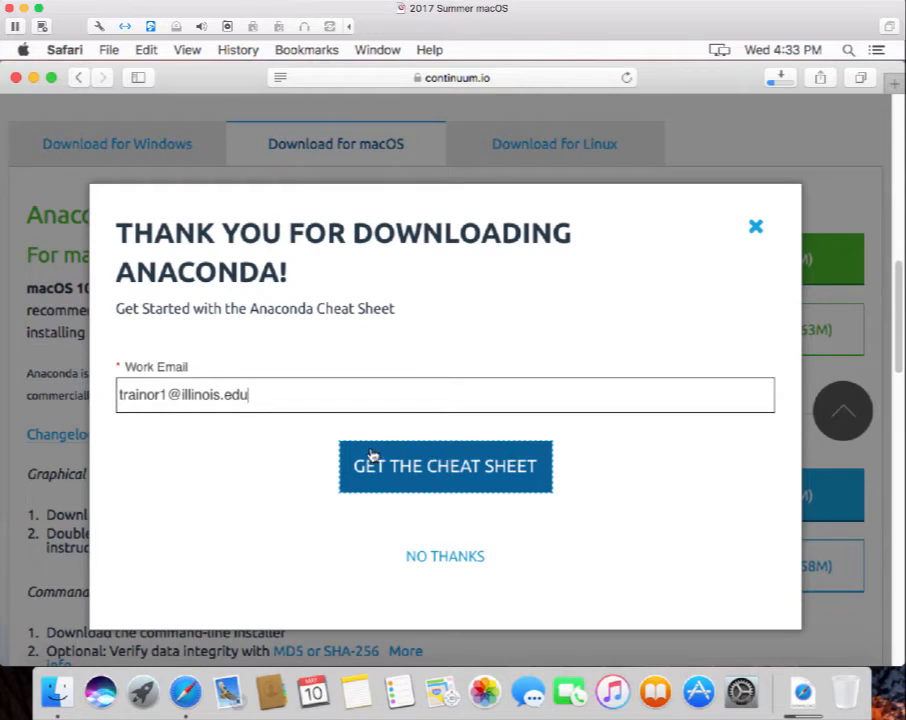
click(433, 470)
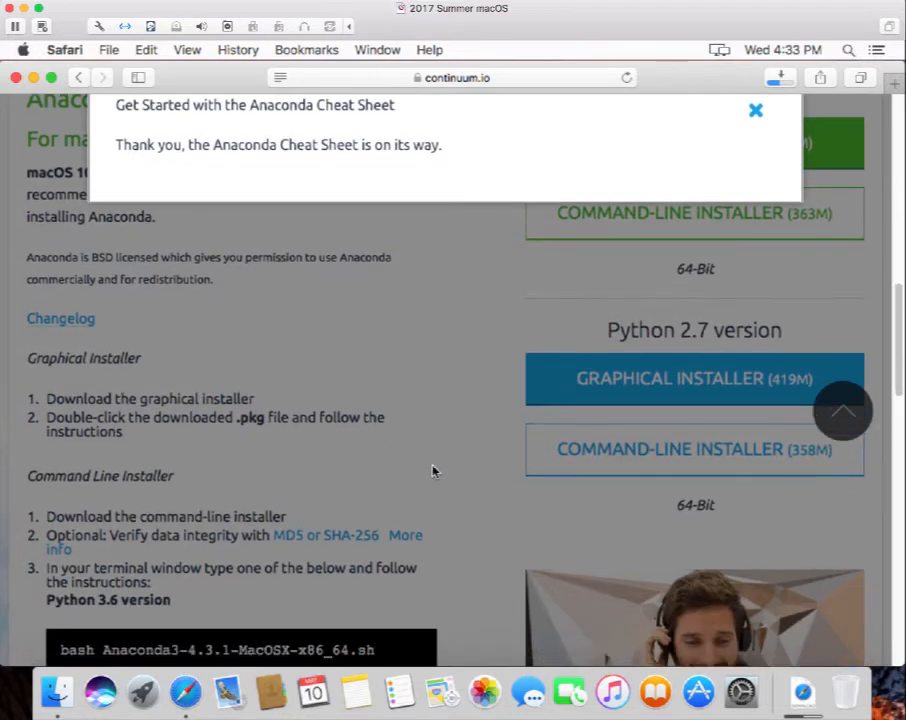
Close the cheat-sheet thank-you popup to reveal the macOS download page.
click(756, 113)
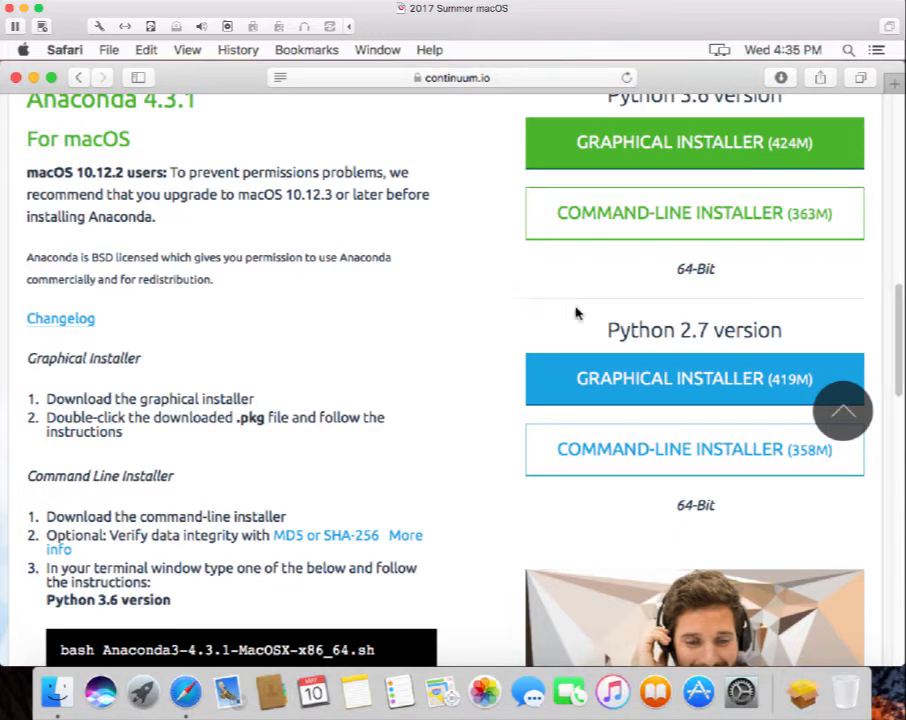
Launch Anaconda3-4.3.1-MacOSX-x86_64.pkg from the Downloads stack in the Dock.
click(806, 695)
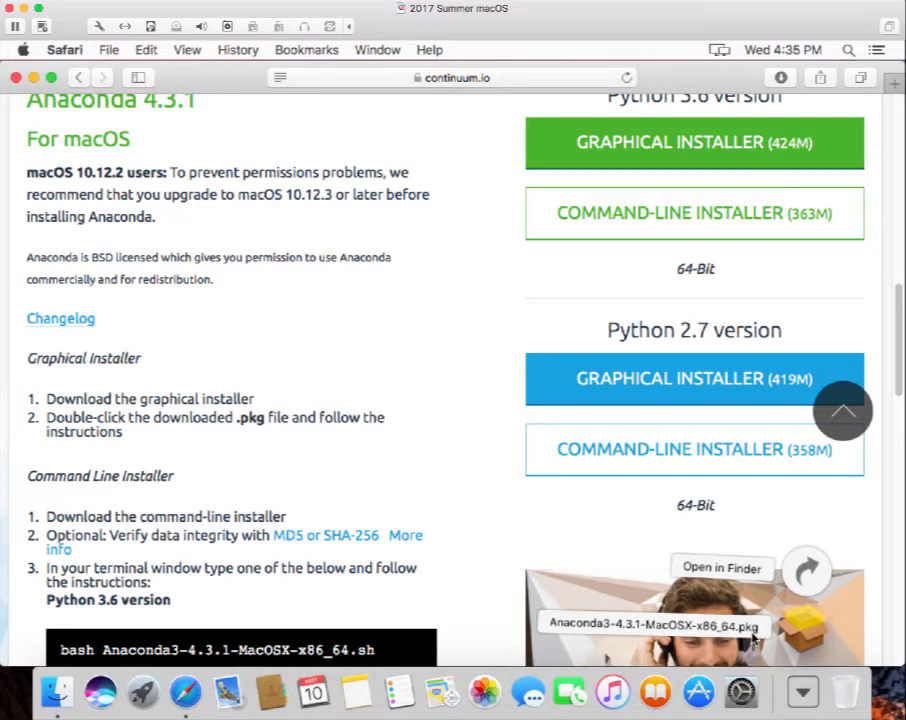
click(808, 632)
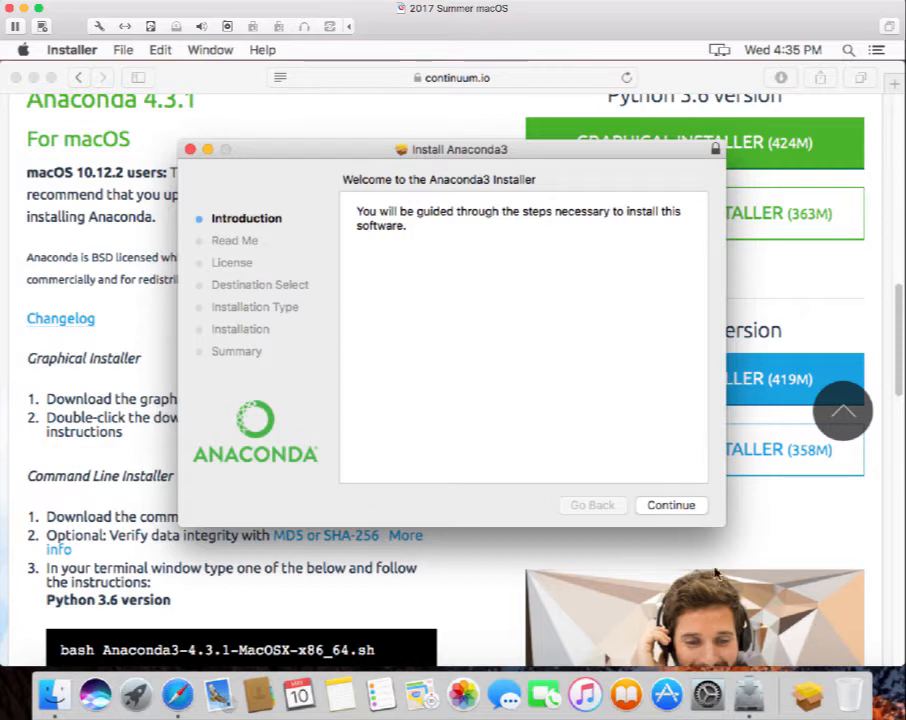
Go through the Introduction and Read Me, then agree to the Anaconda3 license.
click(679, 505)
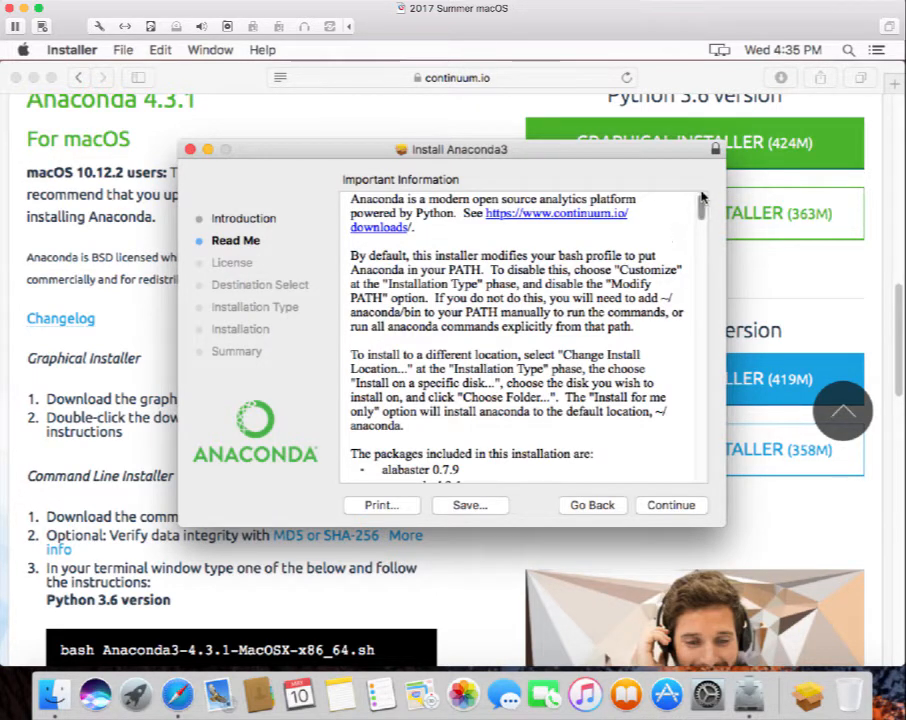
mouse_move(701, 207)
mouse_down()
mouse_move(708, 476)
mouse_move(708, 196)
mouse_up()
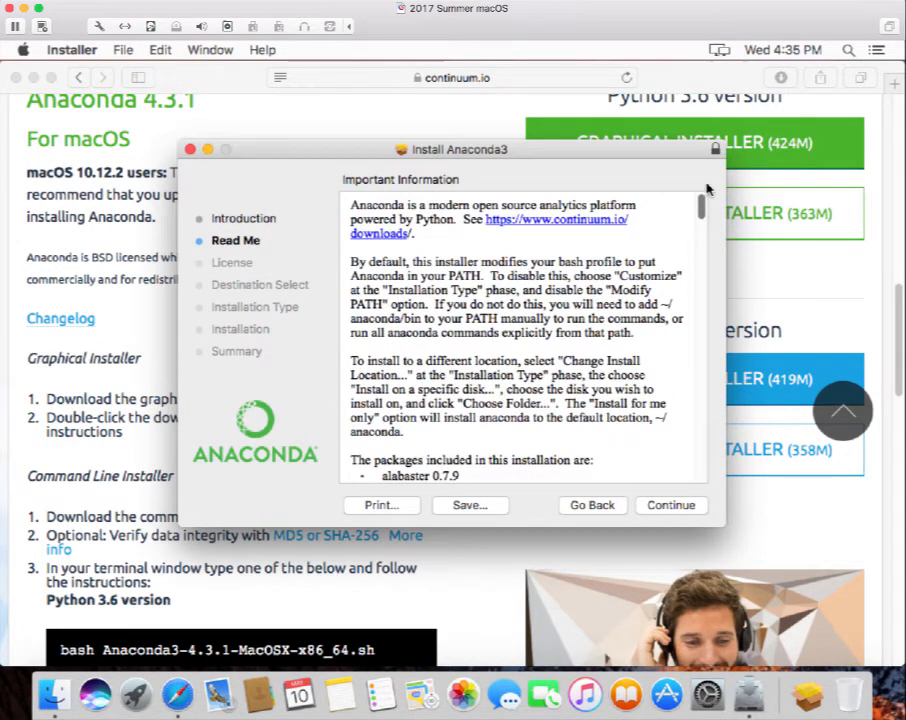
click(680, 506)
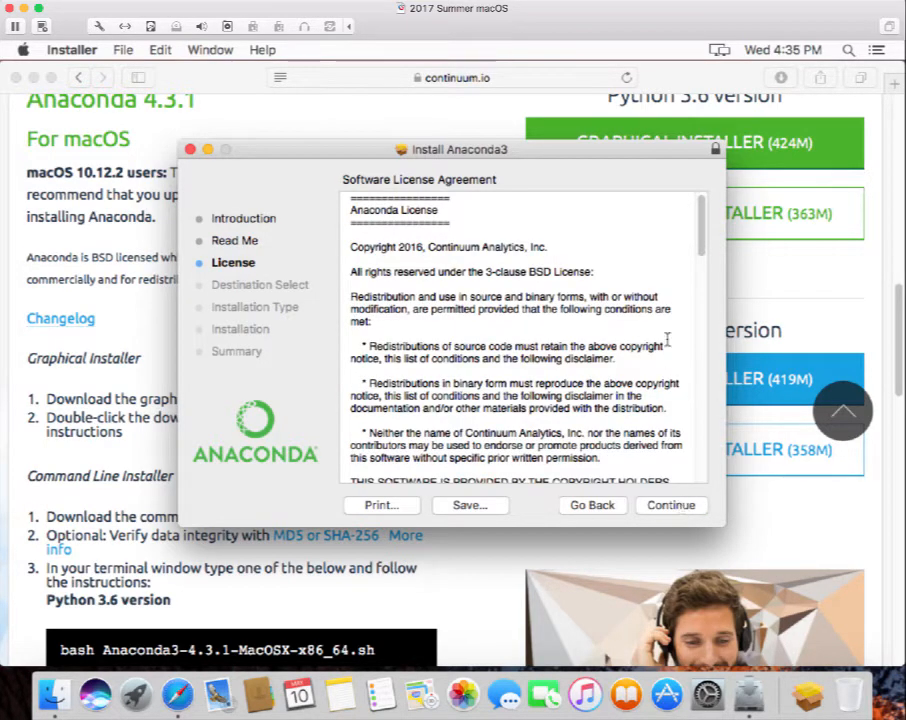
mouse_move(701, 230)
mouse_down()
mouse_move(700, 458)
mouse_move(715, 222)
mouse_up()
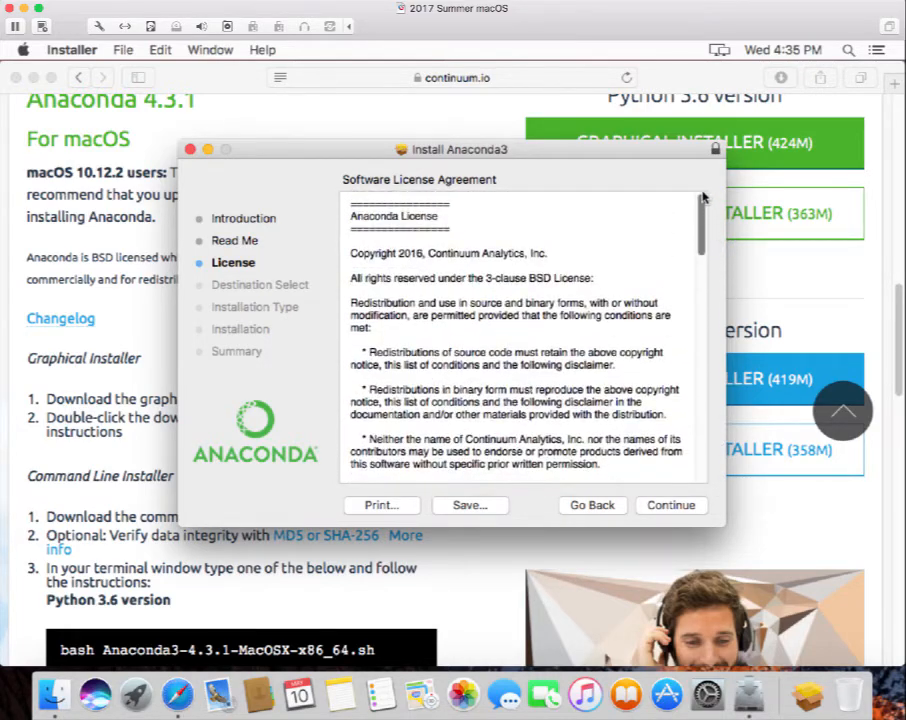
click(670, 505)
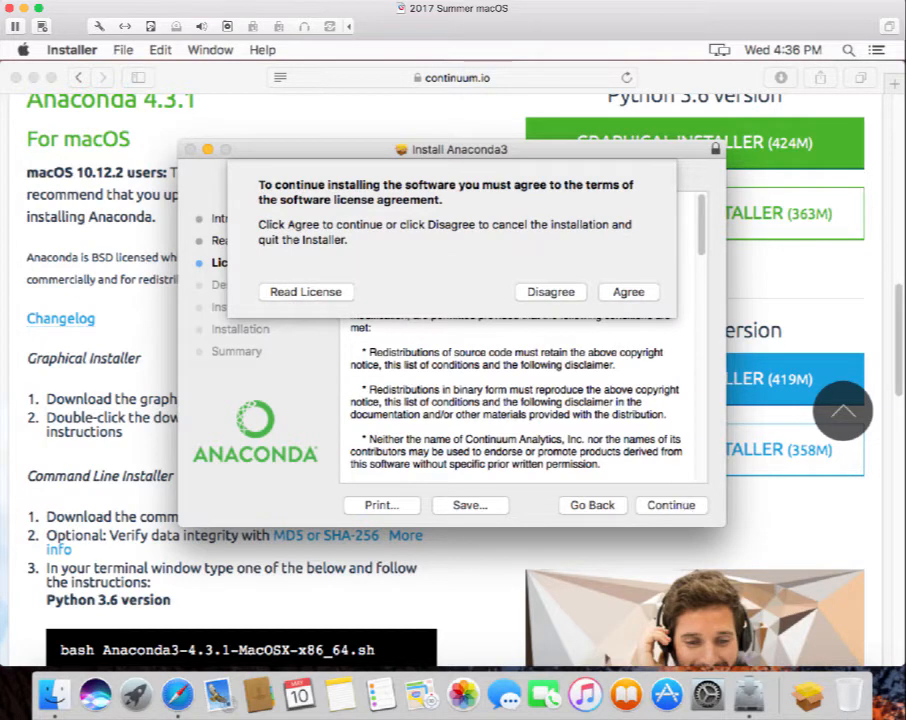
click(629, 292)
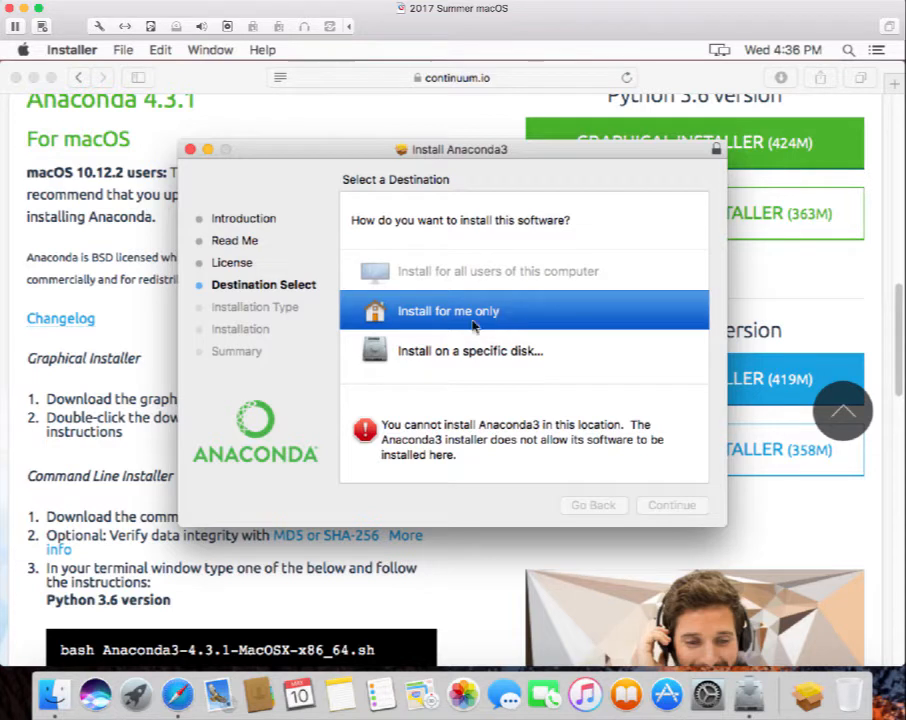
Choose 'Install for me only' and move on to the 1.4 GB standard install.
click(461, 315)
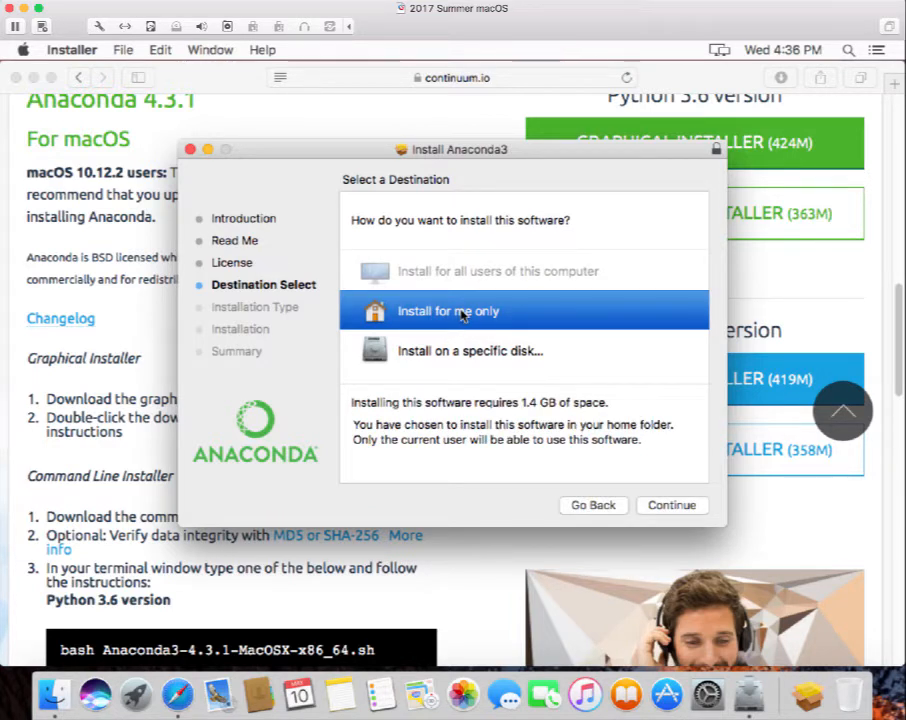
click(675, 507)
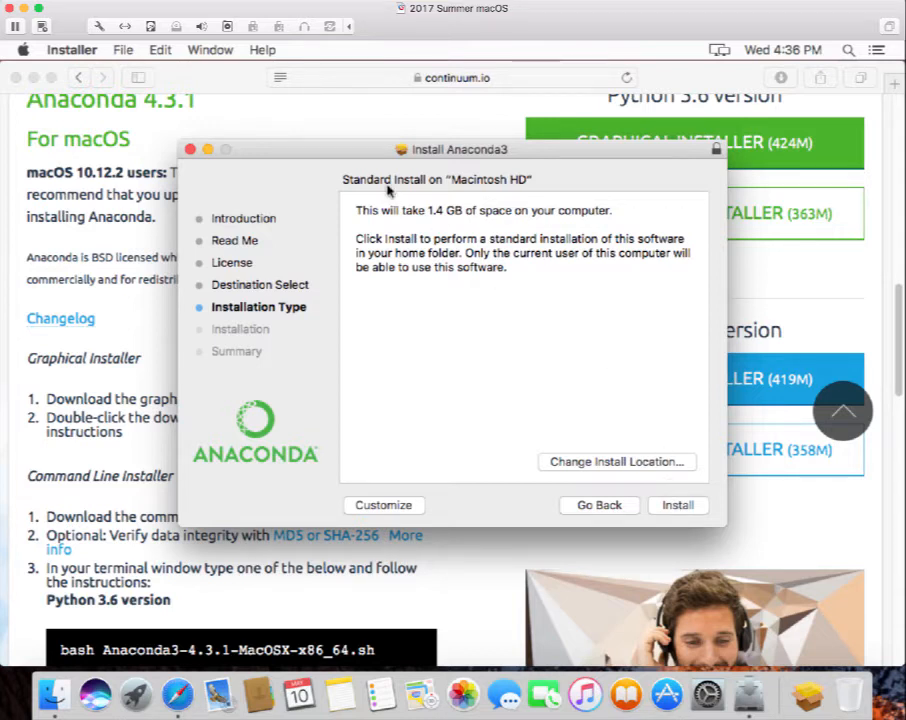
Run the standard Anaconda3 installation until the summary reports success.
click(680, 507)
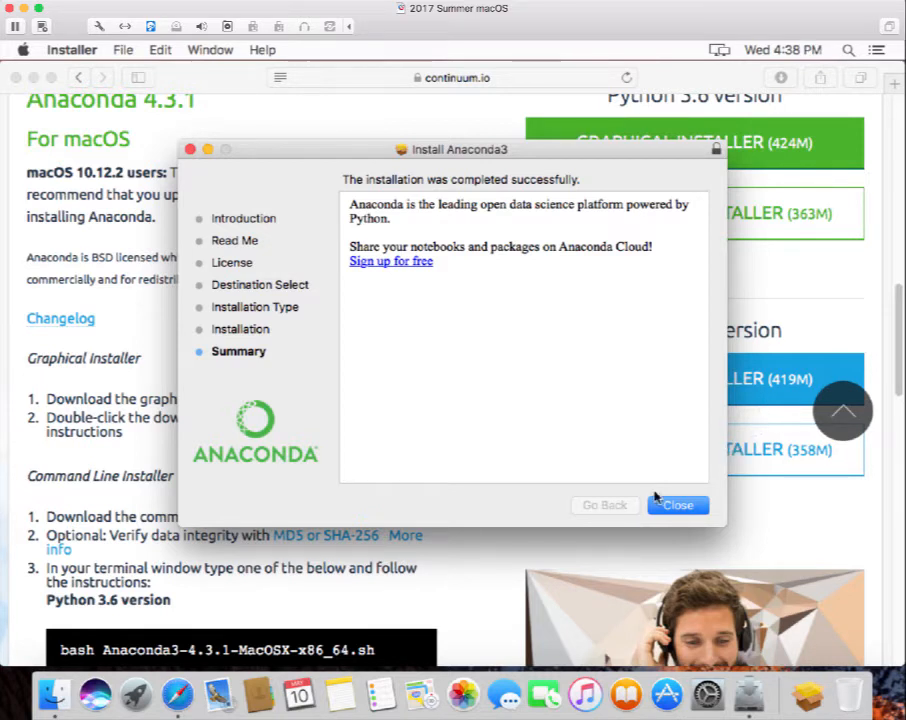
Close the finished Anaconda3 installer and move its installer package to the Trash.
click(682, 507)
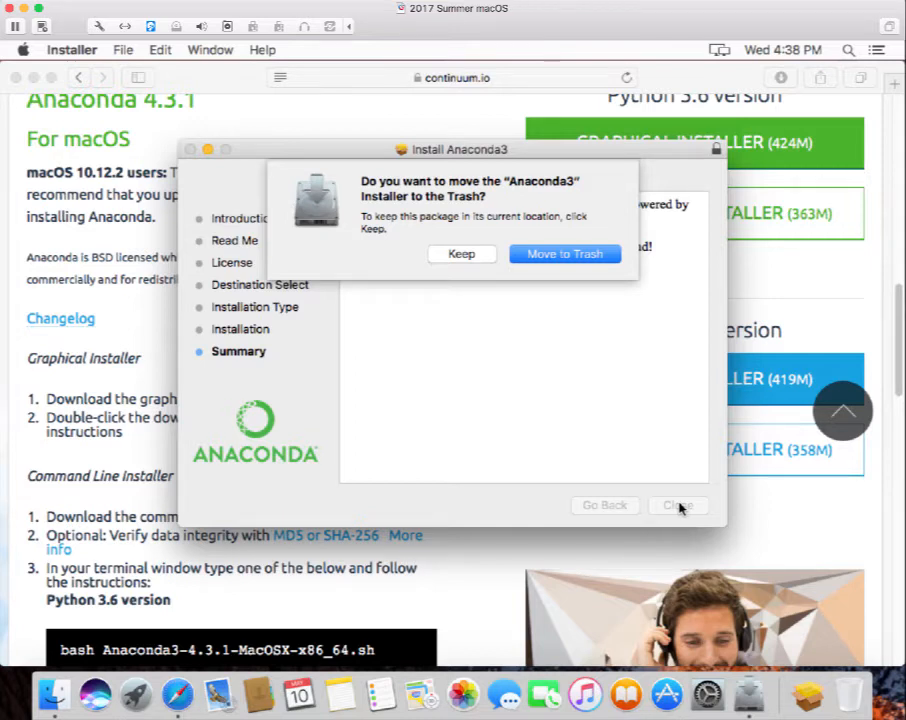
click(574, 257)
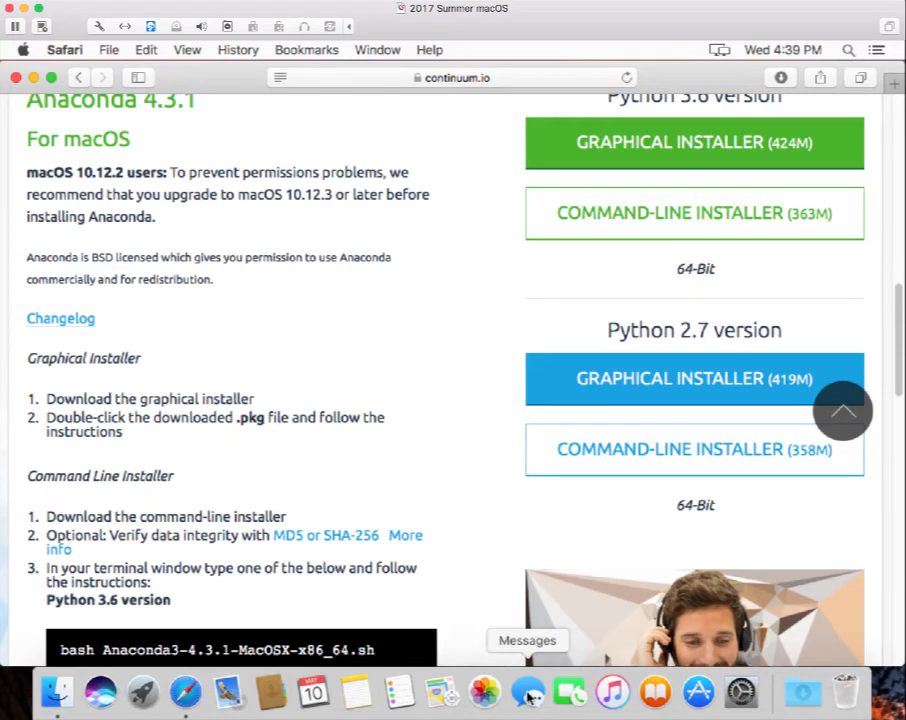
Launch Terminal from the Other folder in Launchpad.
click(143, 698)
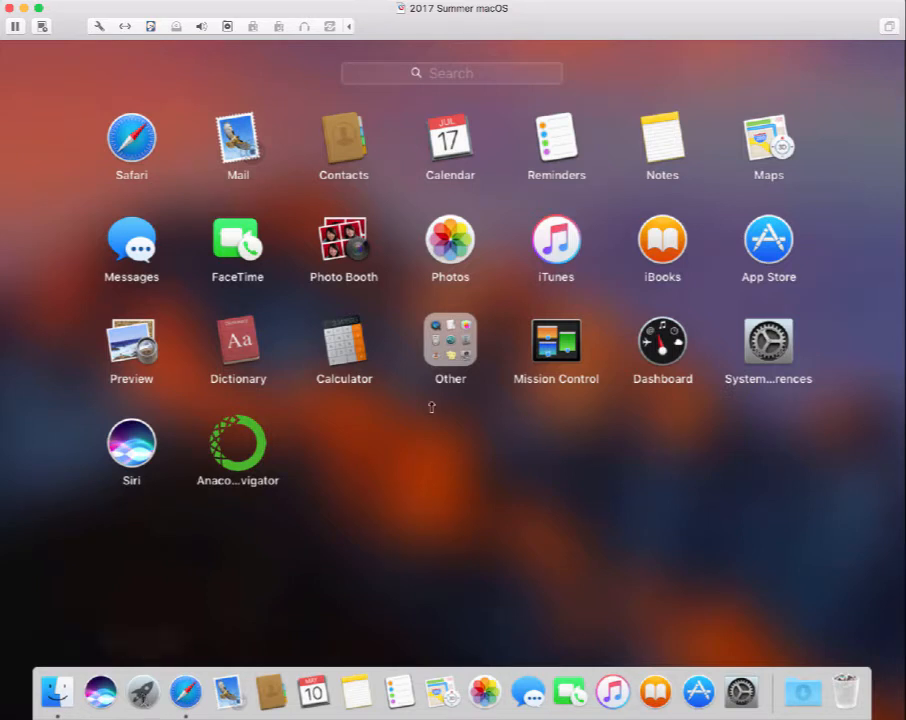
click(452, 345)
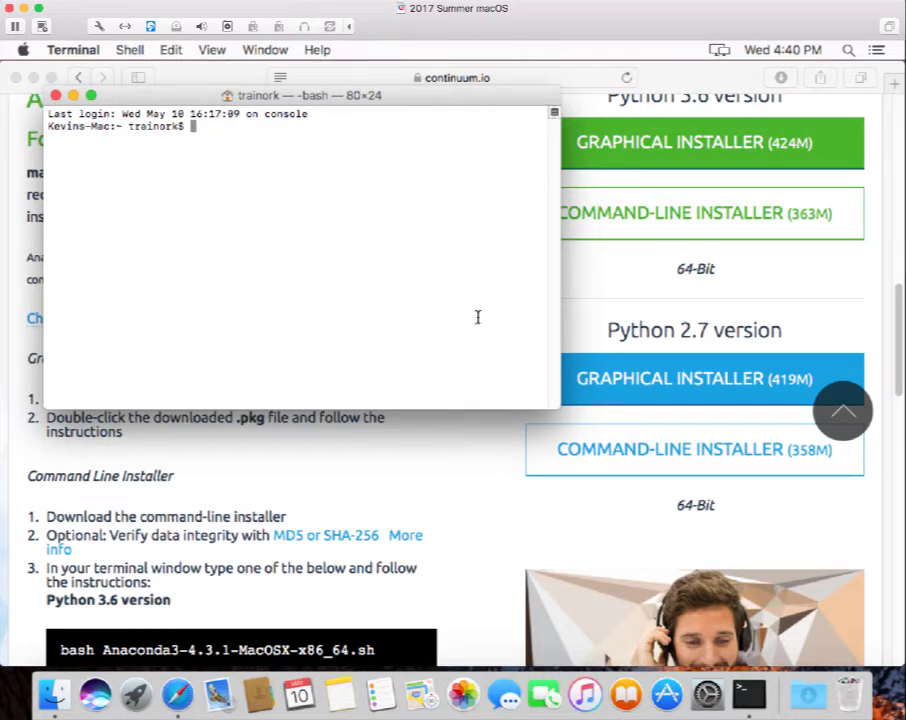
Pin Terminal with Keep in Dock from its Dock icon's Options menu.
right_click(746, 694)
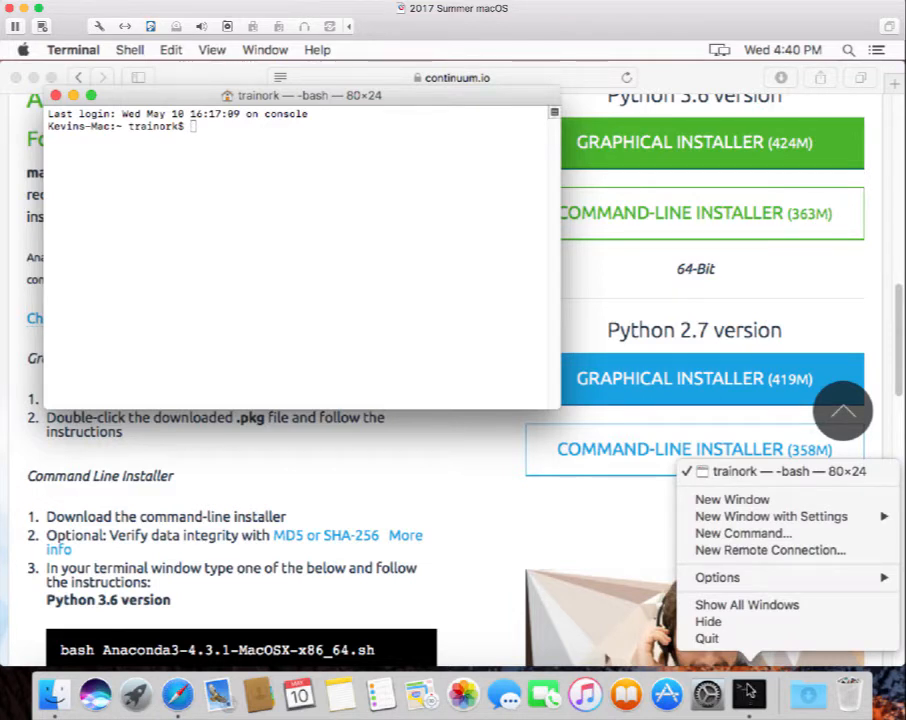
mouse_move(779, 583)
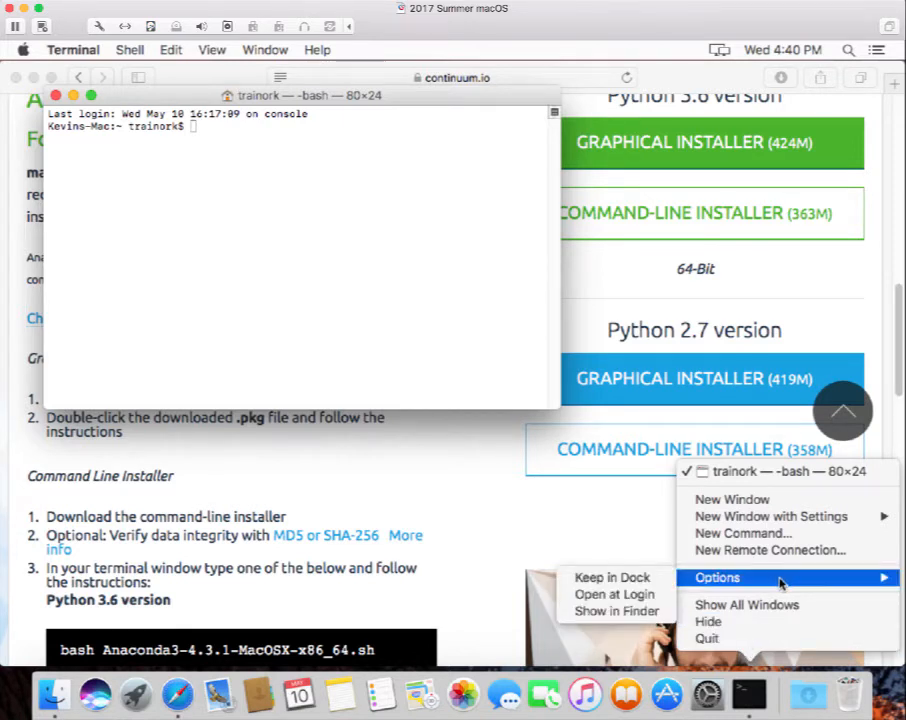
click(661, 582)
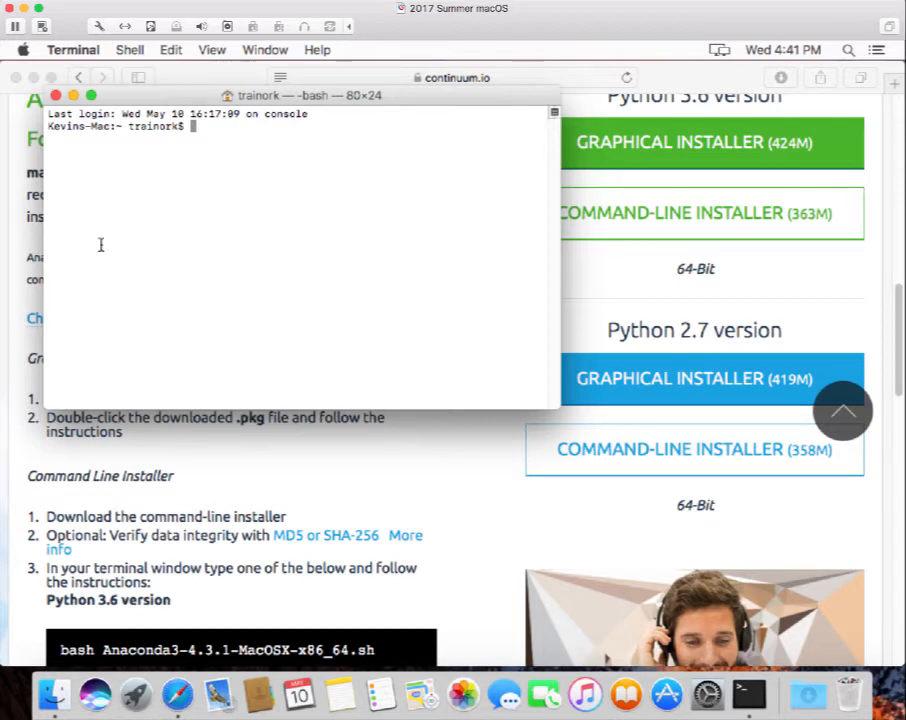
Start Anaconda's Python 3.6.0 with python and begin typing print("Hello, World!).
double_click(195, 126)
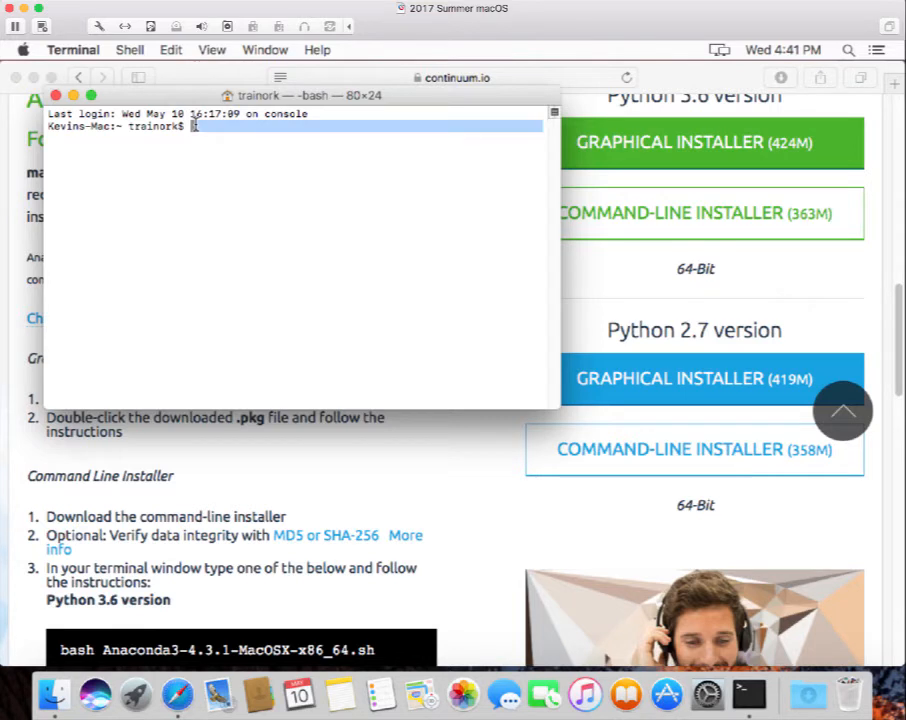
click(194, 126)
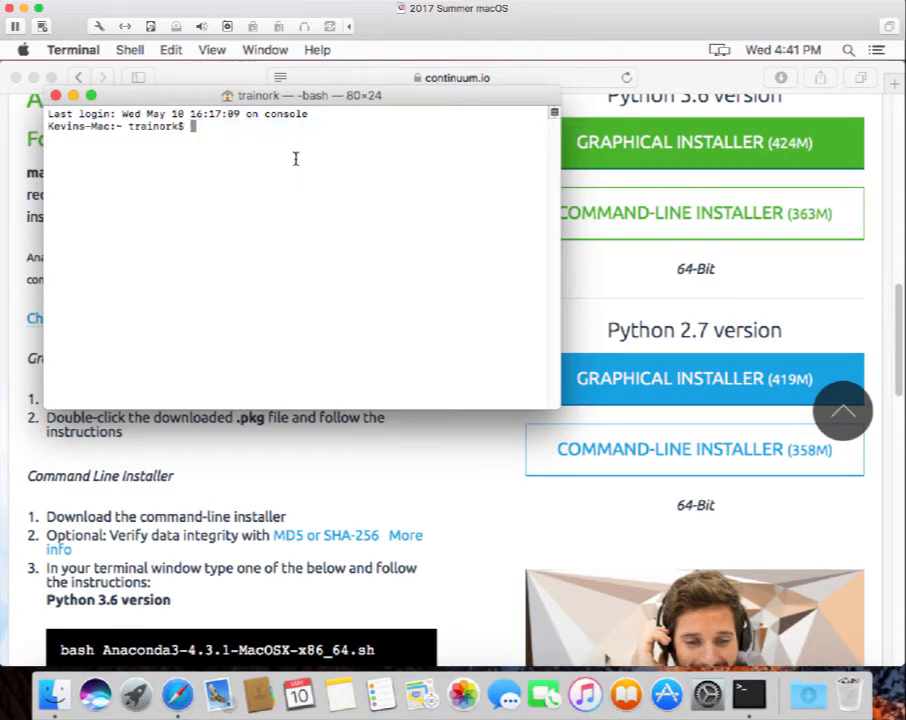
text(python)
key(Return)
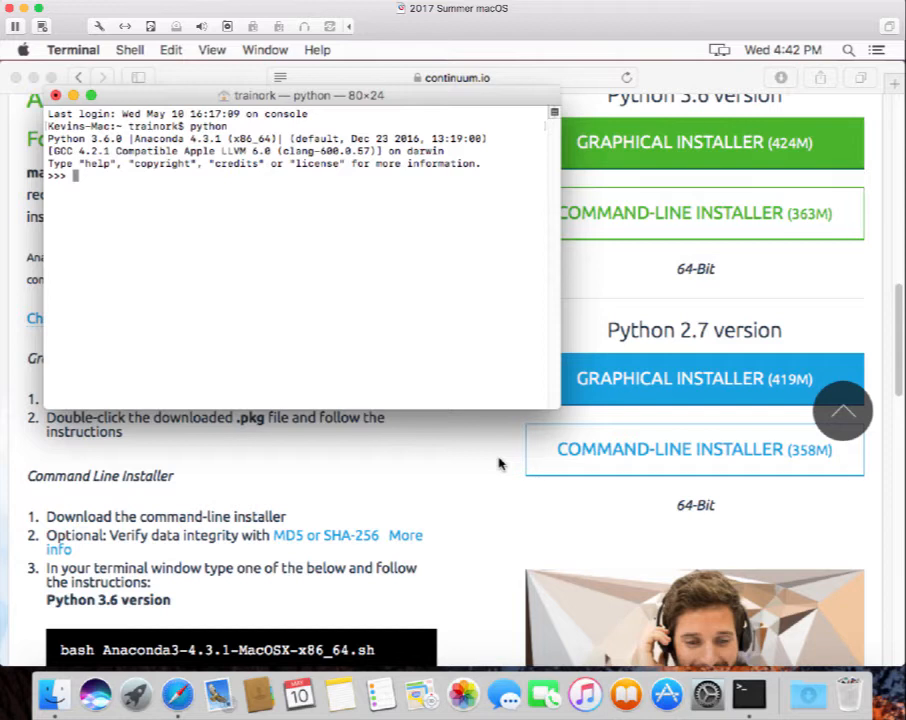
text(print("Hello)
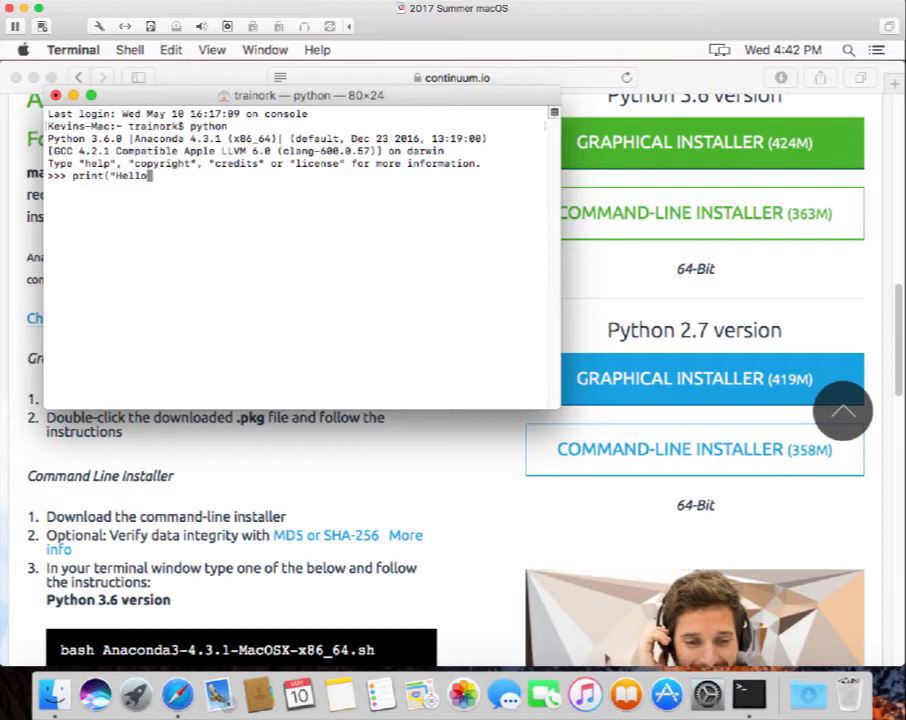
text(, World!)
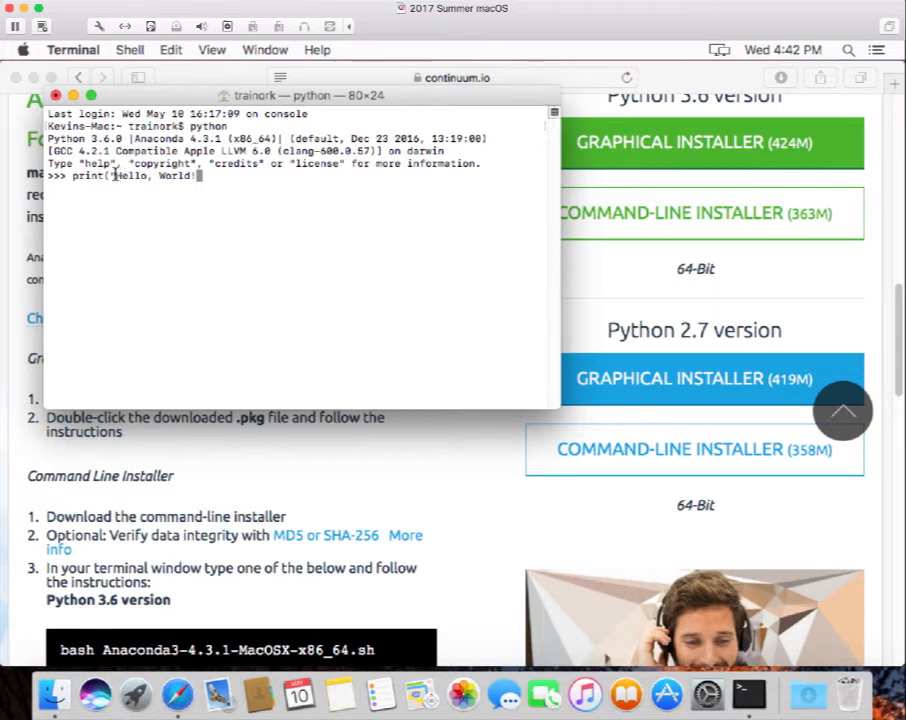
Swap the print line's double quotes for single quotes and add the closing parenthesis.
key(Left)
key(Left)
key(Left)
key(Left)
key(Left)
key(Left)
key(Left)
key(Left)
key(Left)
key(Left)
key(Left)
key(Left)
key(Left)
key(BackSpace)
text(')
double_click(199, 175)
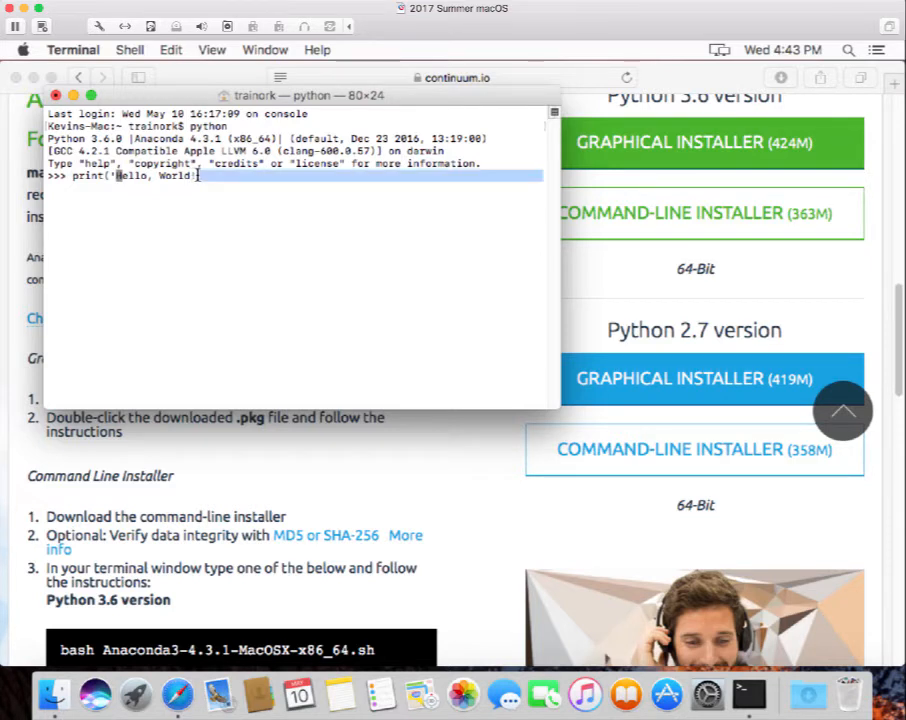
click(199, 175)
text(')
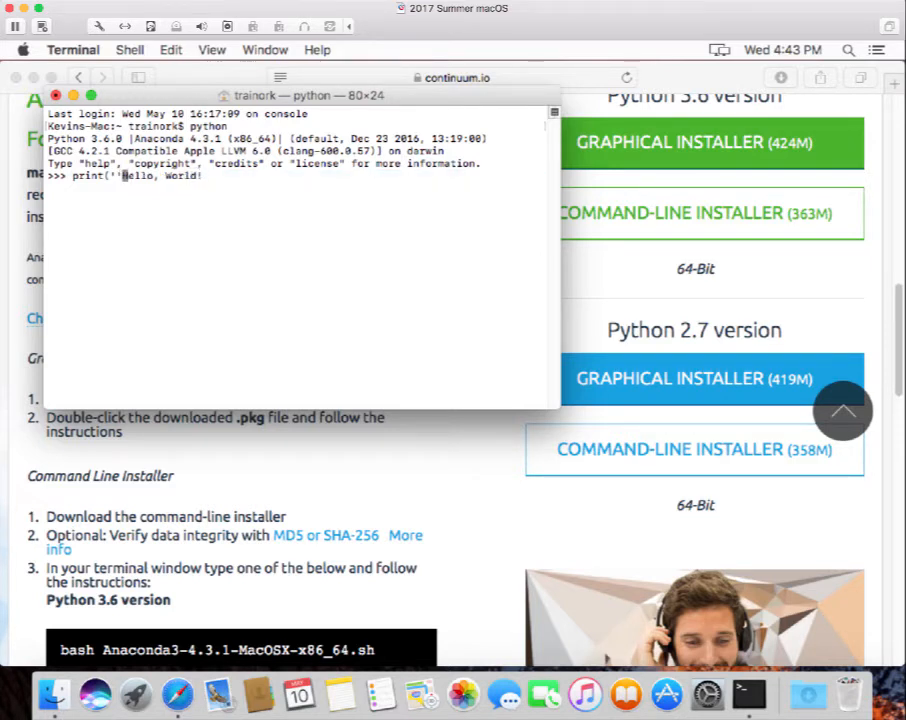
key(Right)
key(Right)
key(Right)
key(Right)
key(Right)
key(Right)
key(Right)
key(Right)
key(Right)
key(Right)
key(Right)
key(Right)
key(Right)
text(')
text())
Remove the extra quote before Hello and run print('Hello, World!').
key(Left)
key(Left)
key(Left)
key(Left)
key(Left)
key(Left)
key(Left)
key(Left)
key(Left)
key(Left)
key(Left)
key(Left)
key(Left)
key(Left)
key(Left)
key(Left)
key(BackSpace)
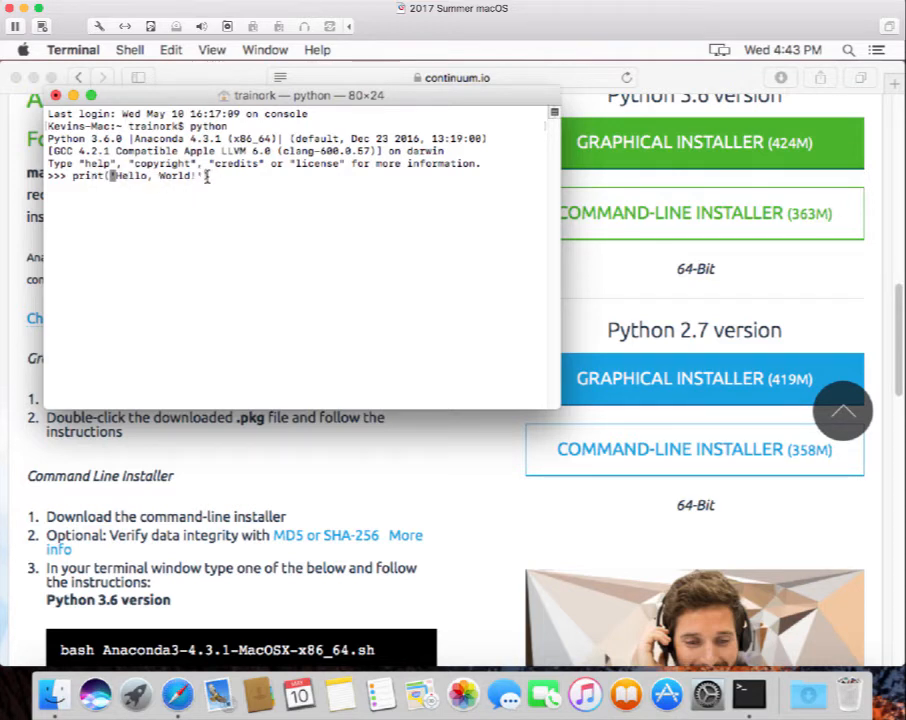
key(Right)
key(Right)
key(Right)
key(Right)
key(Right)
key(Right)
key(Right)
key(Right)
key(Right)
key(Right)
key(Right)
key(Right)
key(Right)
key(Right)
key(Right)
key(Right)
key(Return)
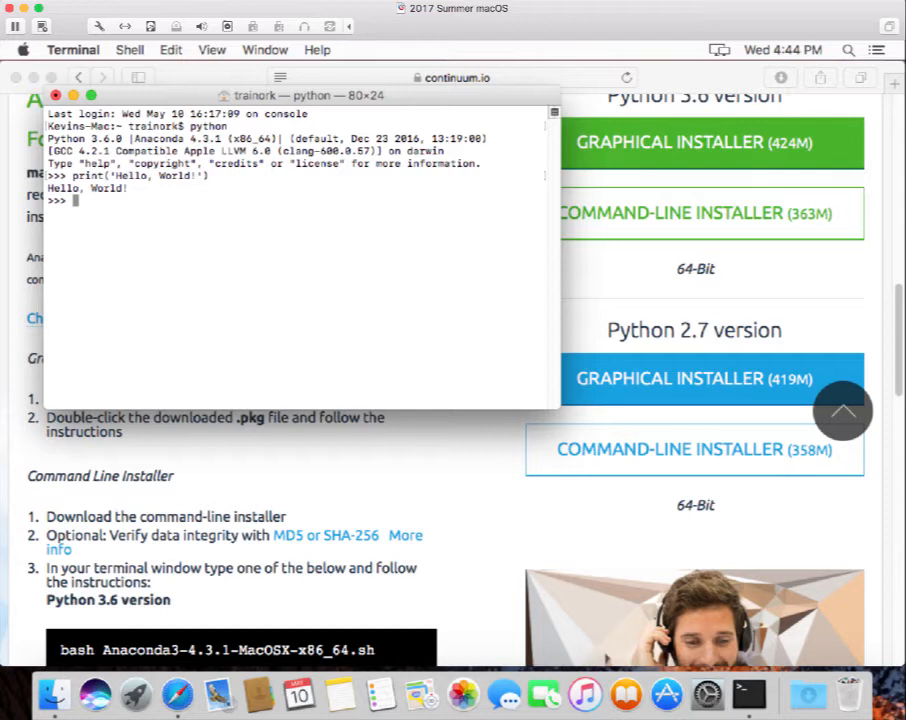
Leave the Python interpreter with exit() and type idle at the bash prompt.
text(exit())
key(Return)
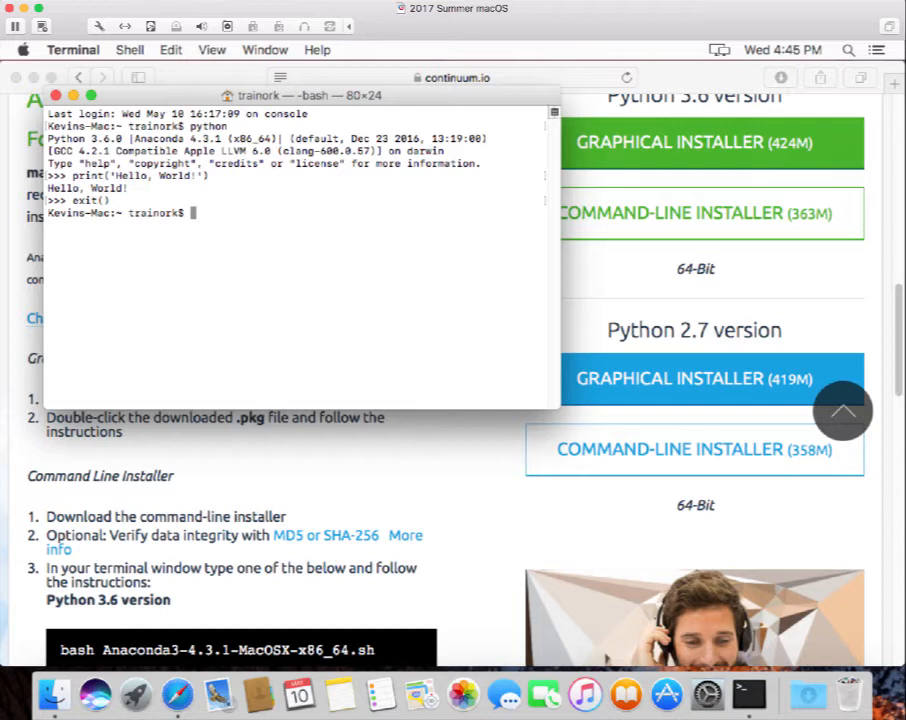
text(idle)
Launch the IDLE Python 2.7.10 Shell, minimize Terminal, and bring the shell forward.
key(Return)
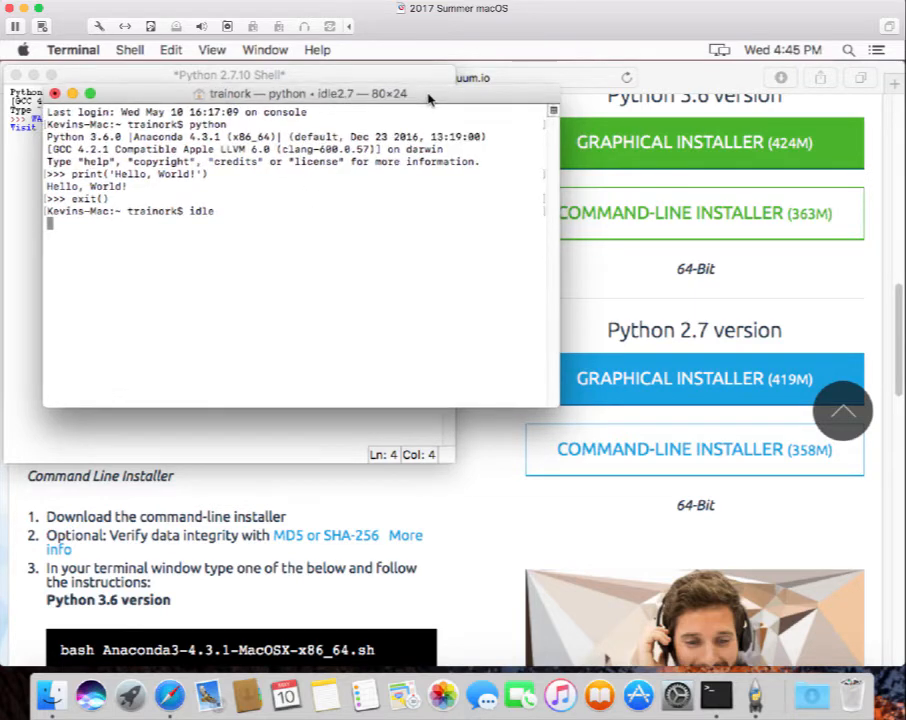
drag(427, 95, 736, 336)
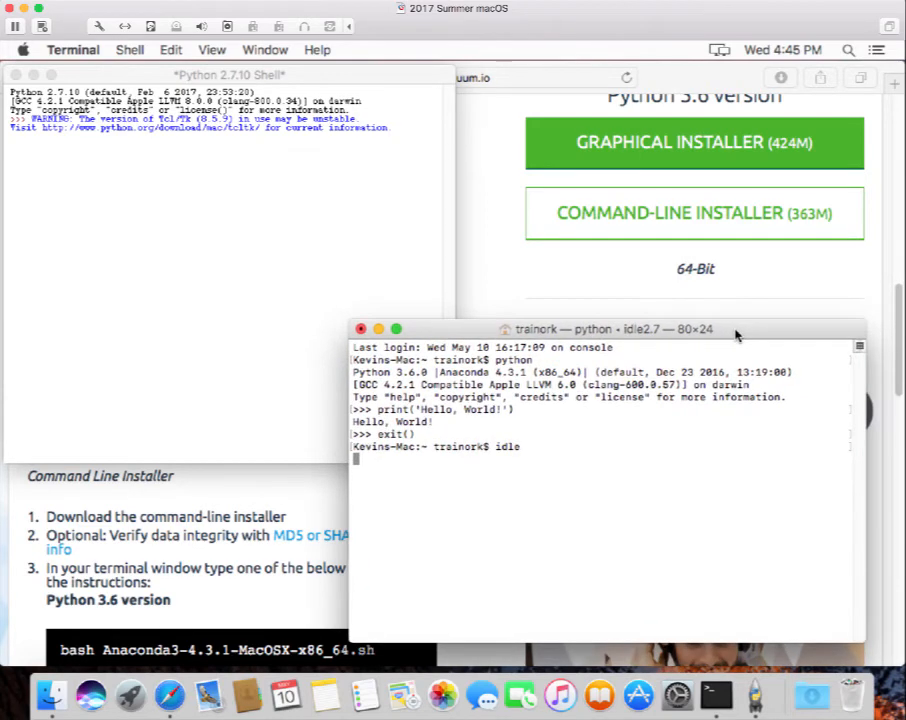
click(379, 331)
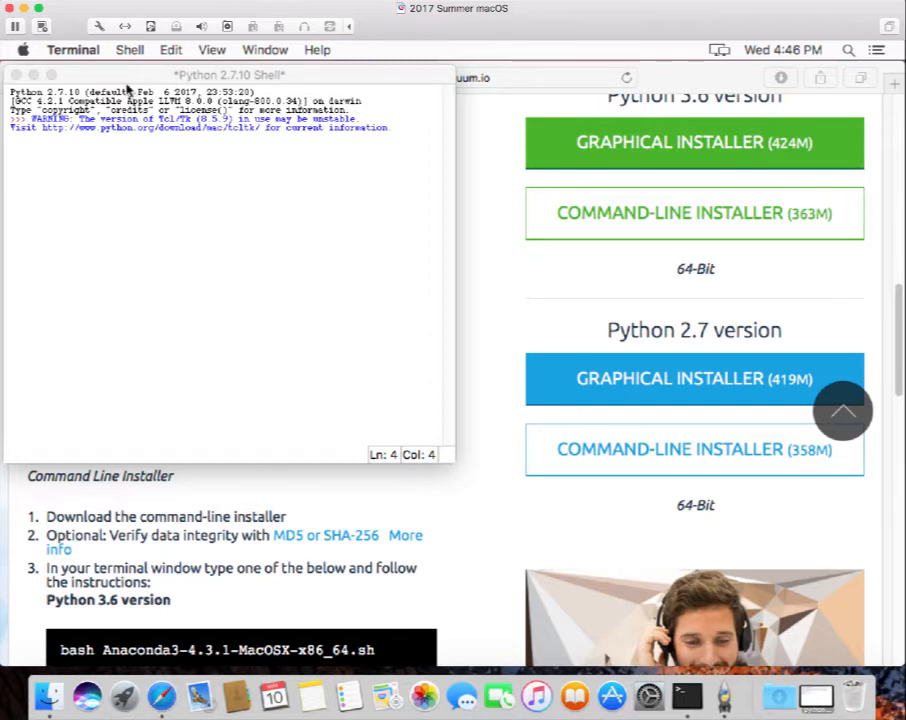
click(120, 80)
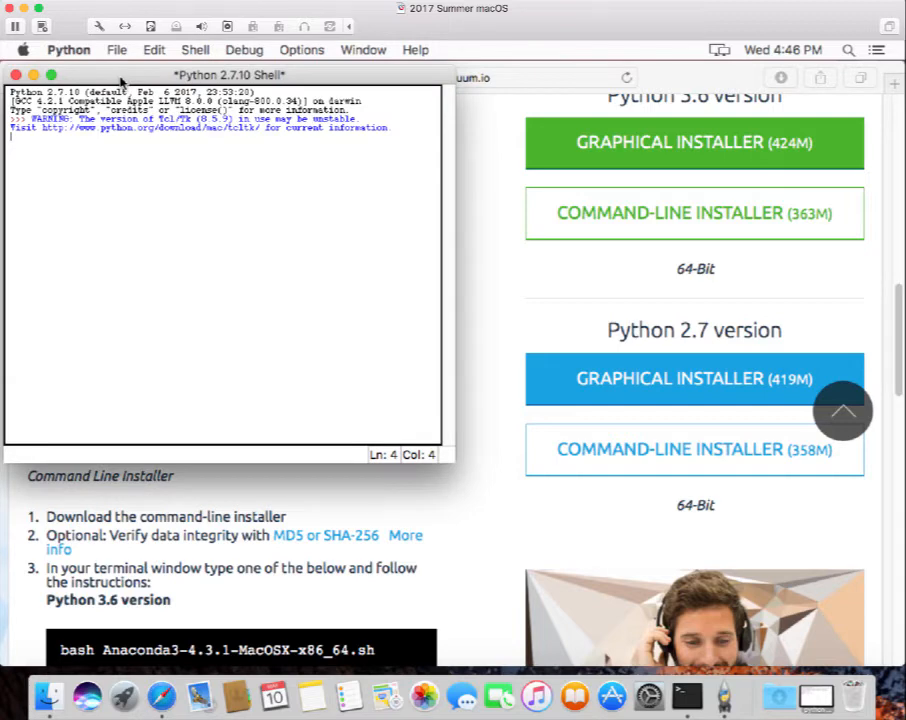
Close the IDLE shell window, then restore and close the Terminal window.
click(15, 75)
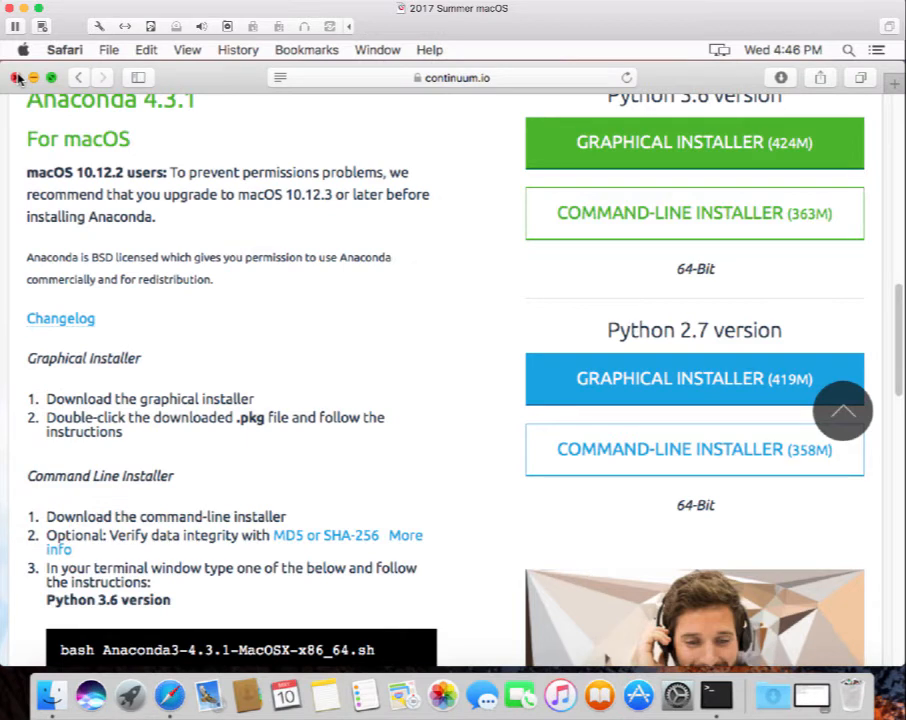
click(810, 697)
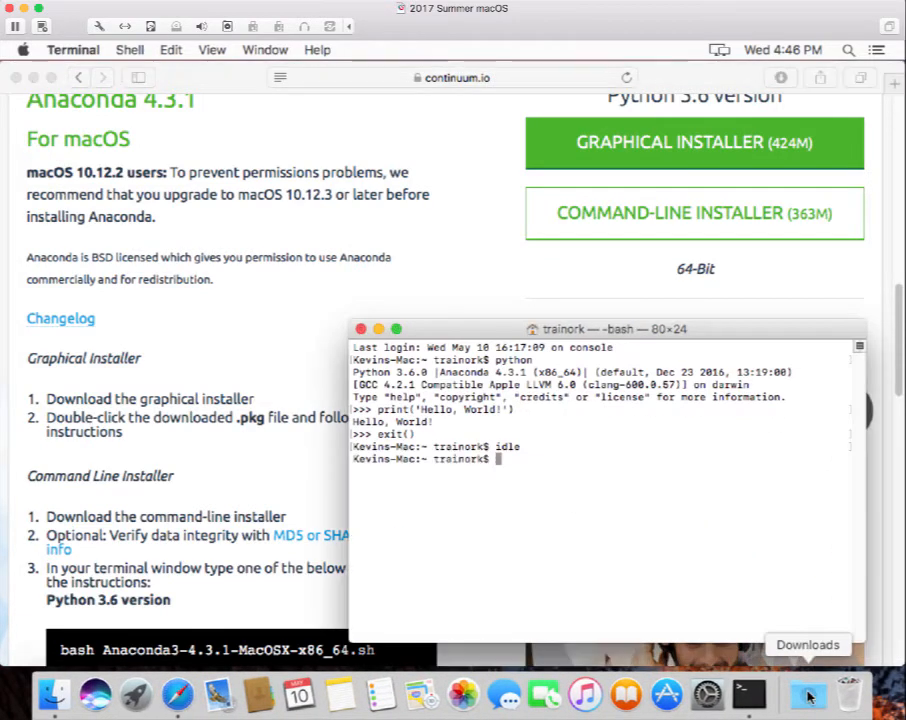
click(361, 330)
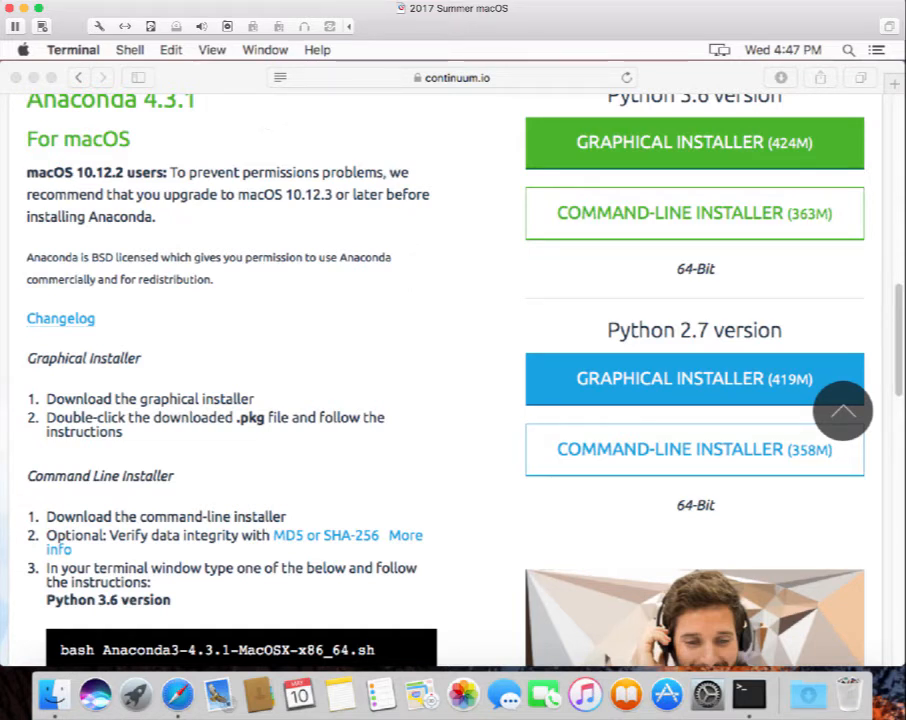
Inspect the new anaconda folder under Macintosh HD > Users > home in Finder, then close the window.
click(53, 694)
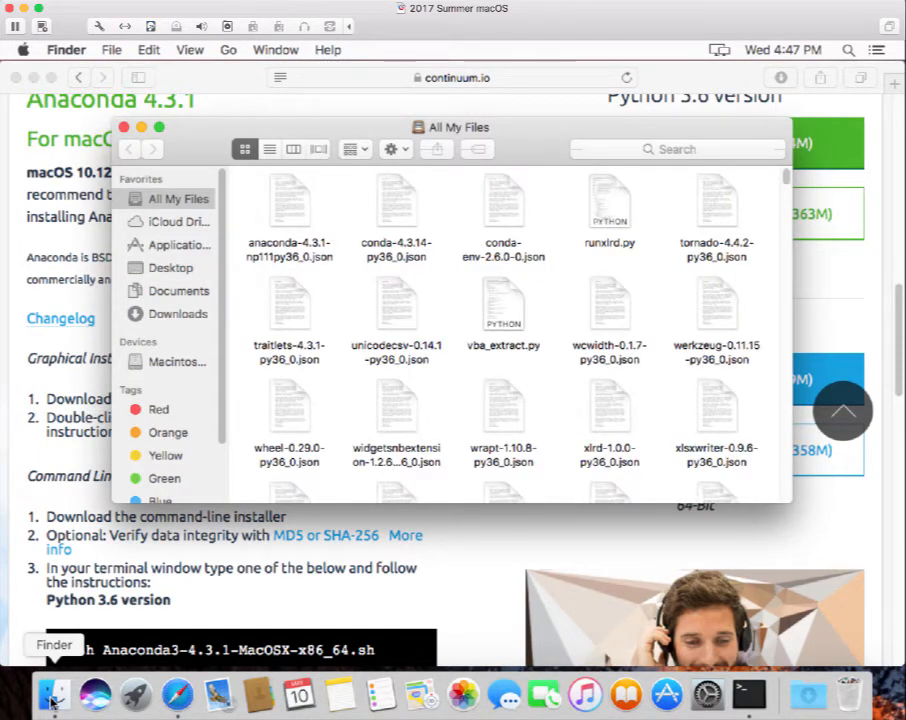
click(165, 364)
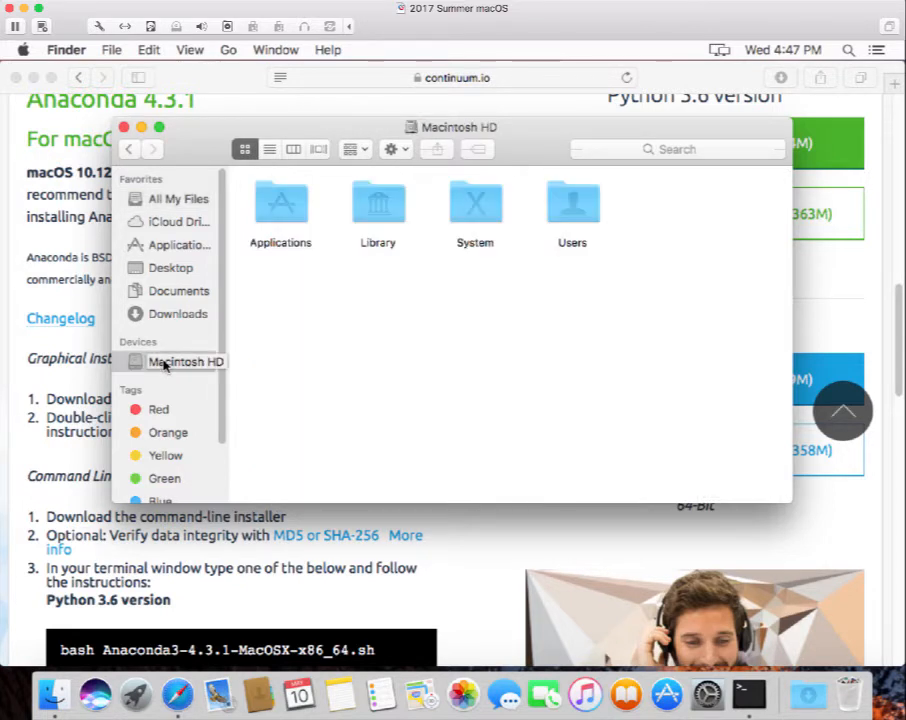
double_click(584, 208)
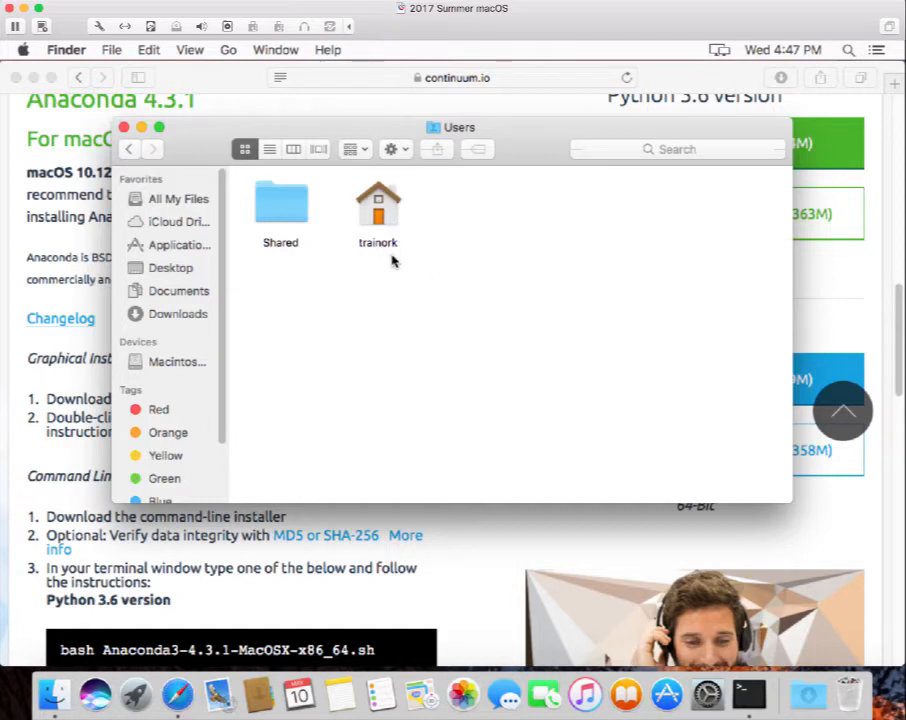
double_click(376, 218)
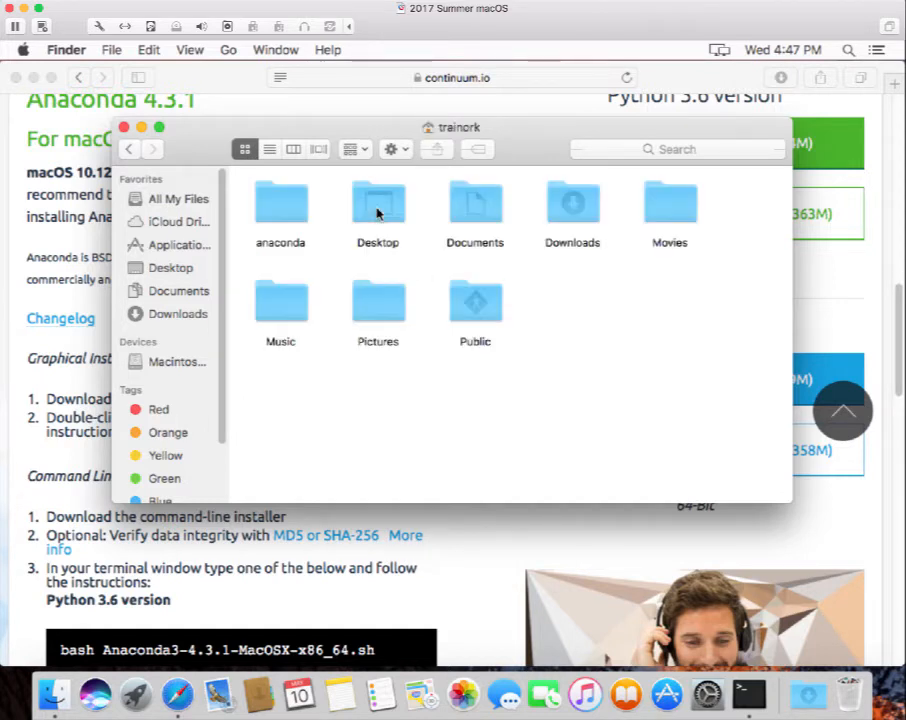
double_click(275, 207)
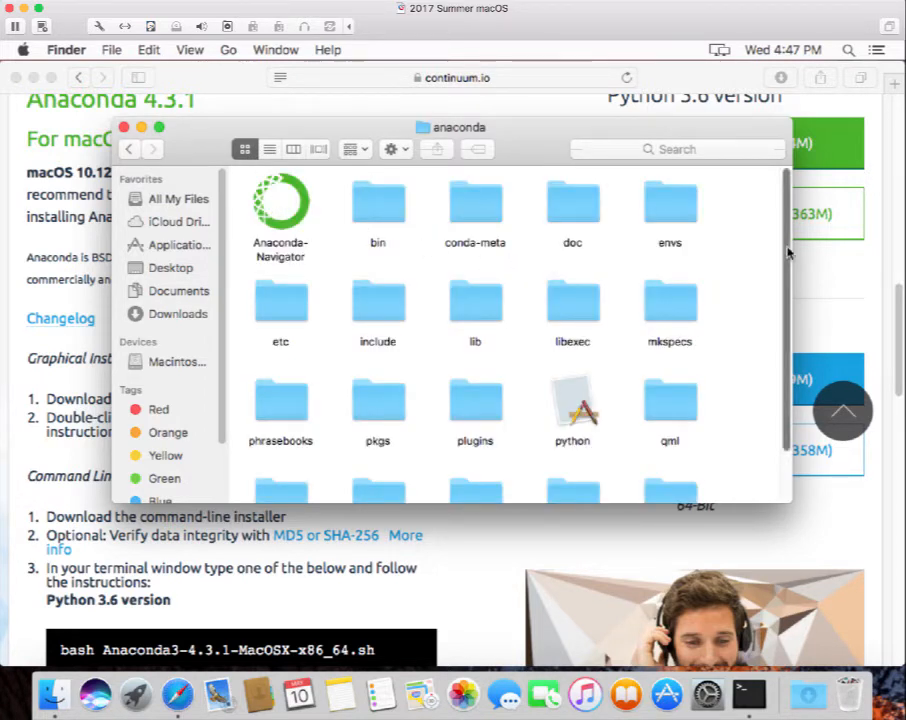
scroll(787, 252, down, 5)
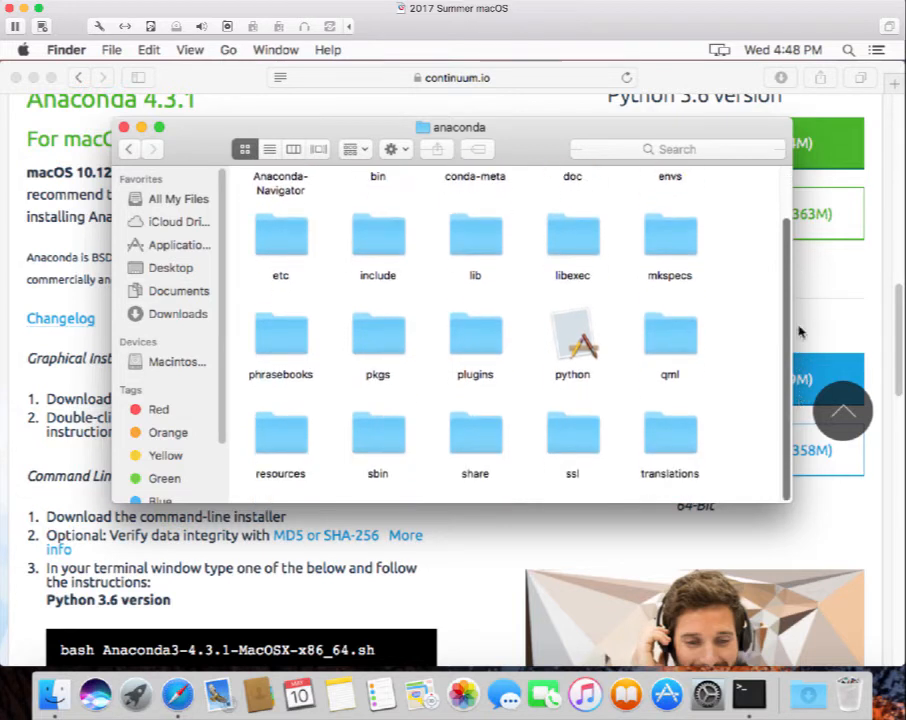
scroll(784, 253, up, 5)
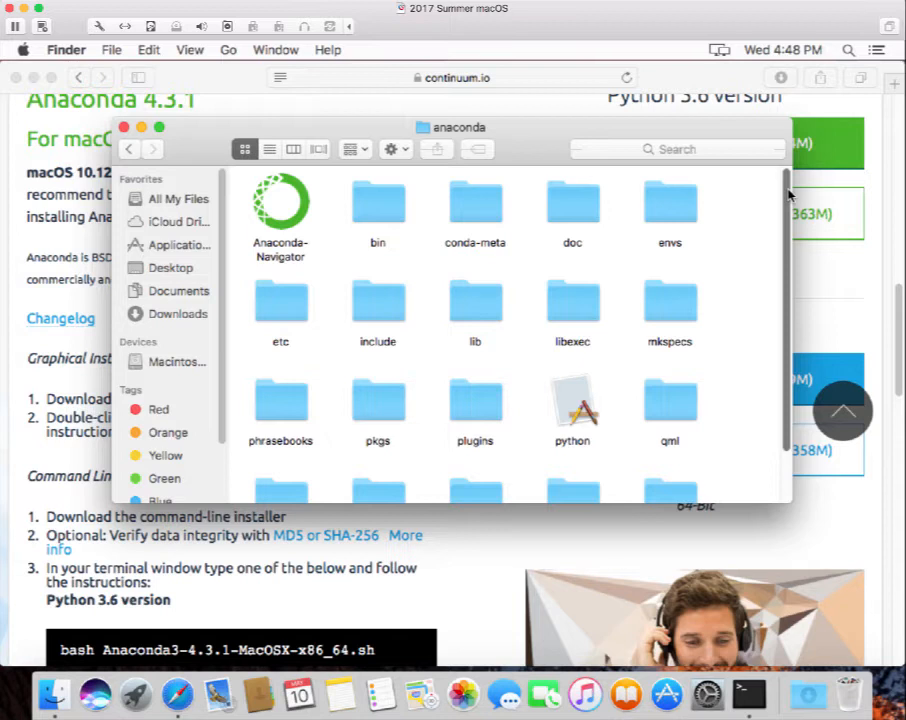
click(129, 150)
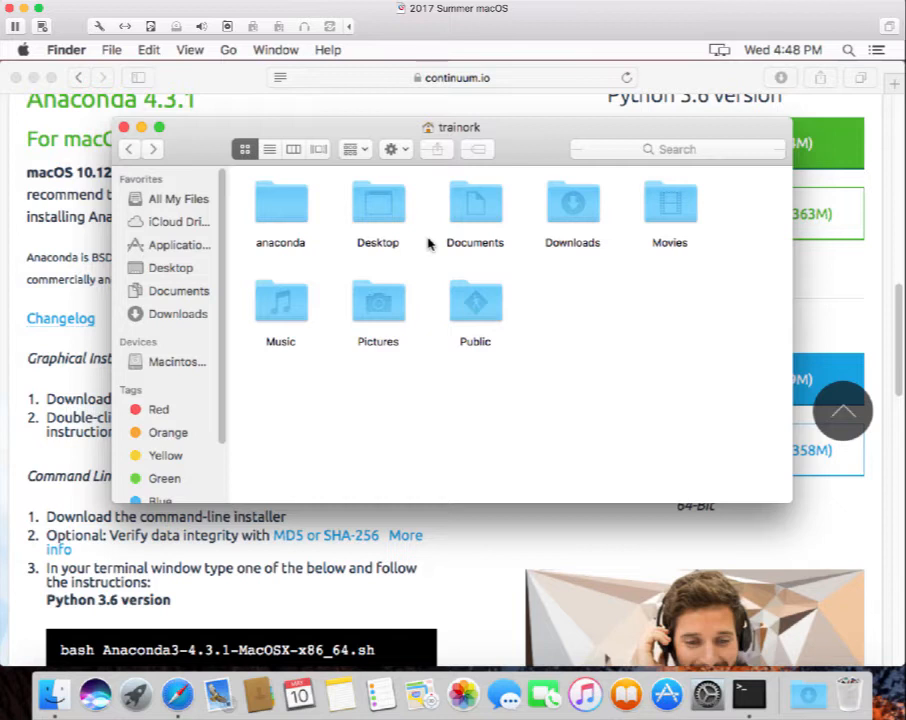
click(123, 127)
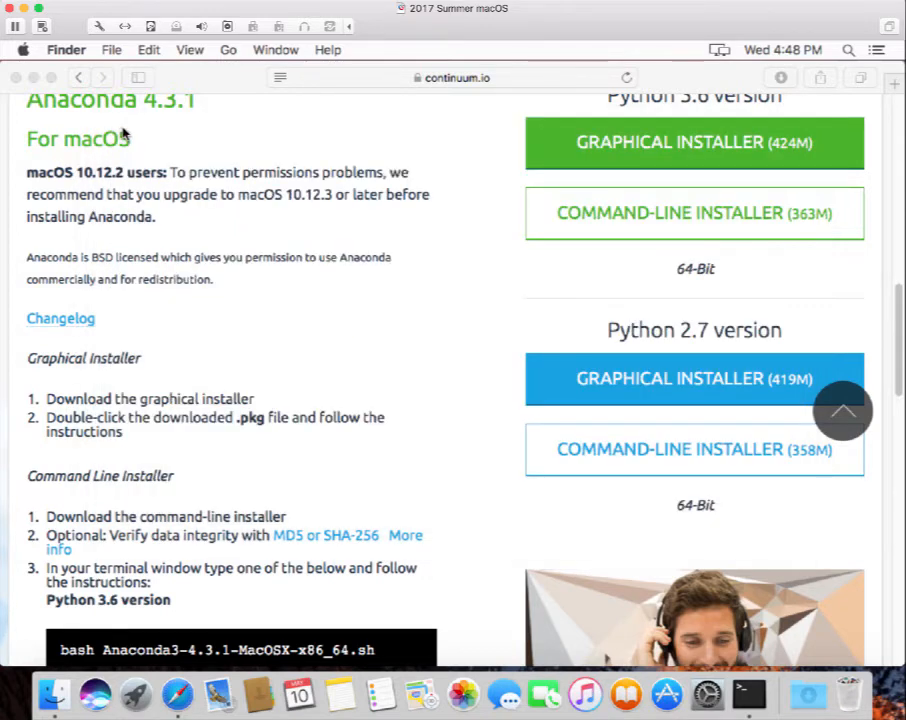
Go back to the course schedule page and bring the Computing Setup links into view.
click(79, 80)
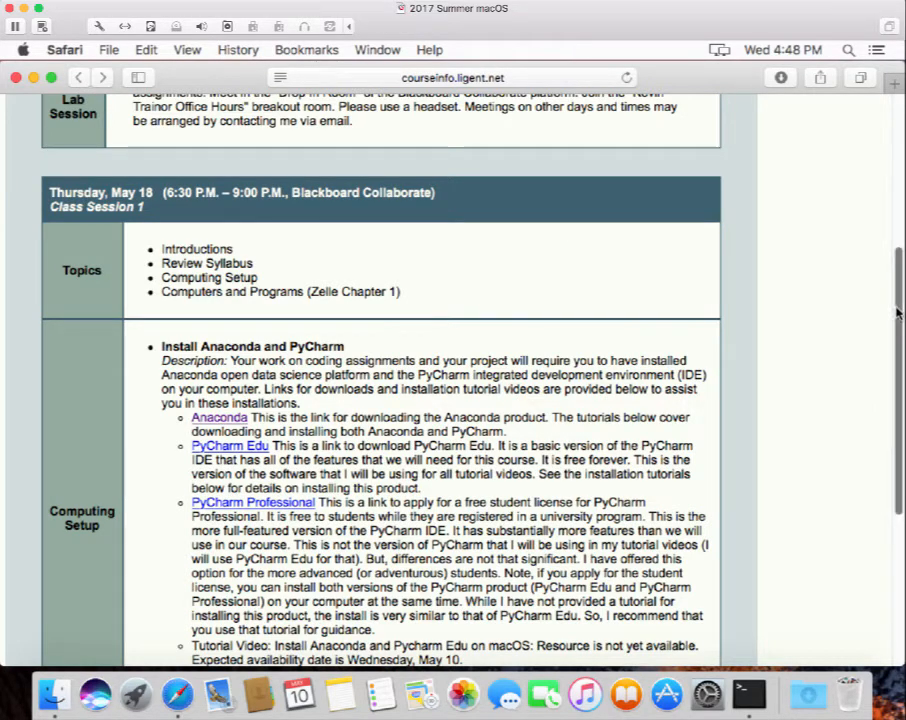
mouse_move(900, 312)
mouse_down()
mouse_move(902, 352)
mouse_move(902, 337)
mouse_up()
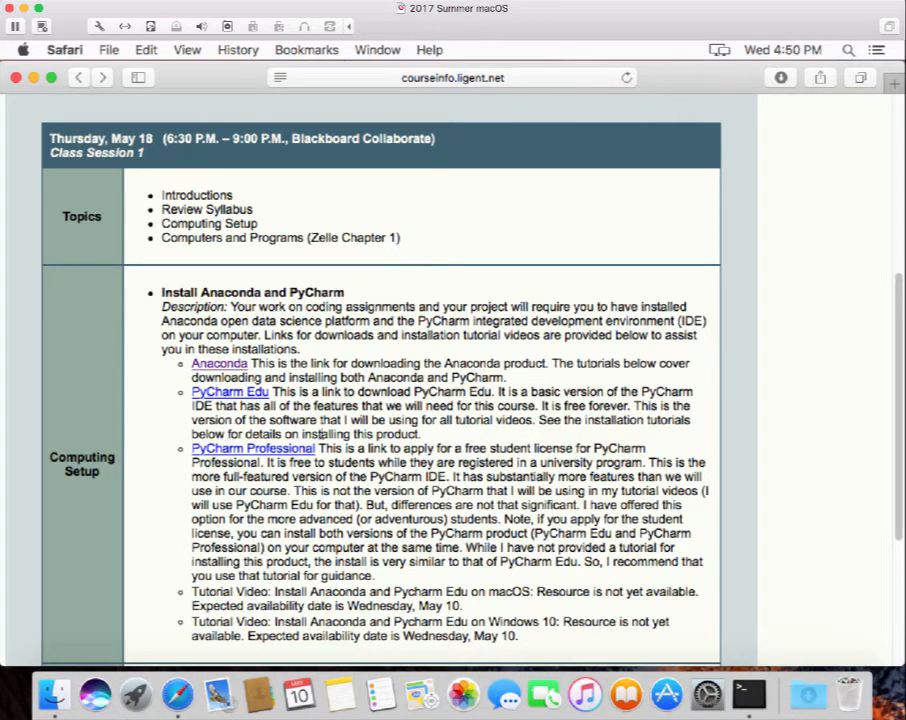
Open the PyCharm Professional link to JetBrains' free-for-students page and scroll down it.
click(268, 450)
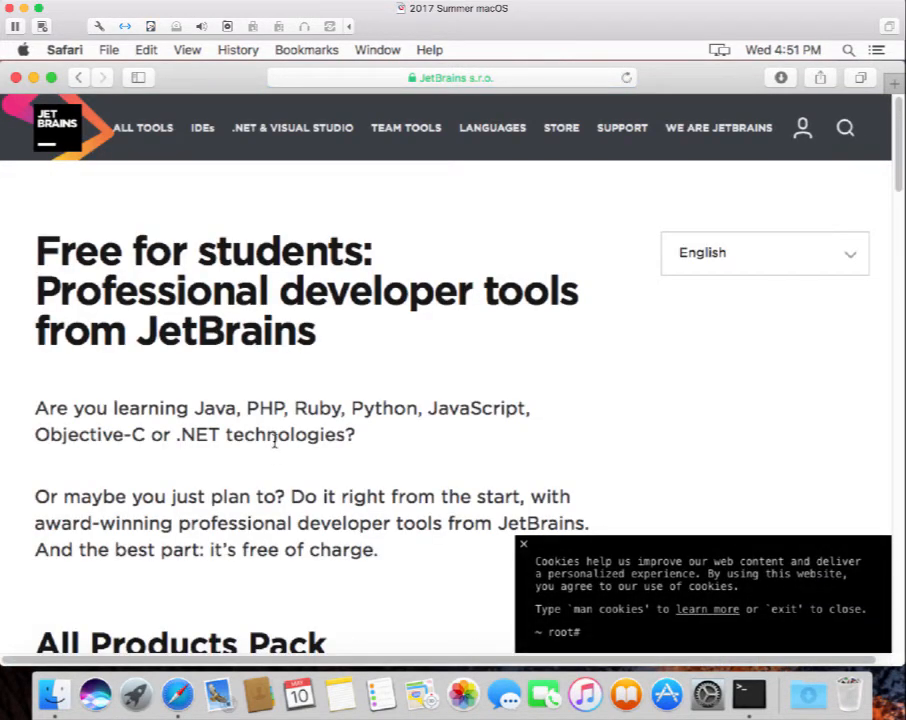
scroll(275, 442, down, 1)
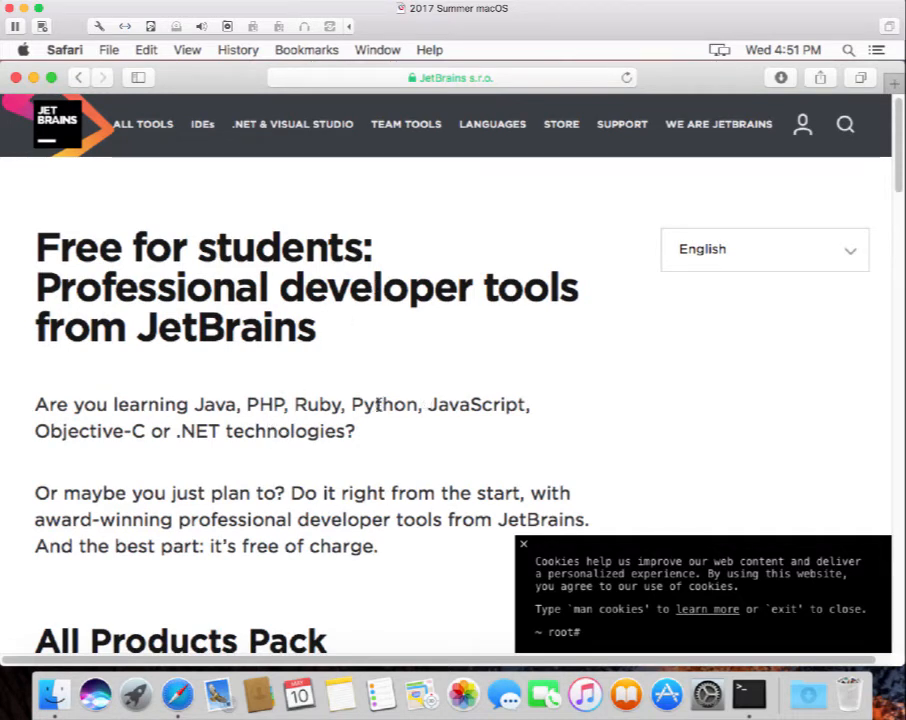
scroll(378, 404, down, 10)
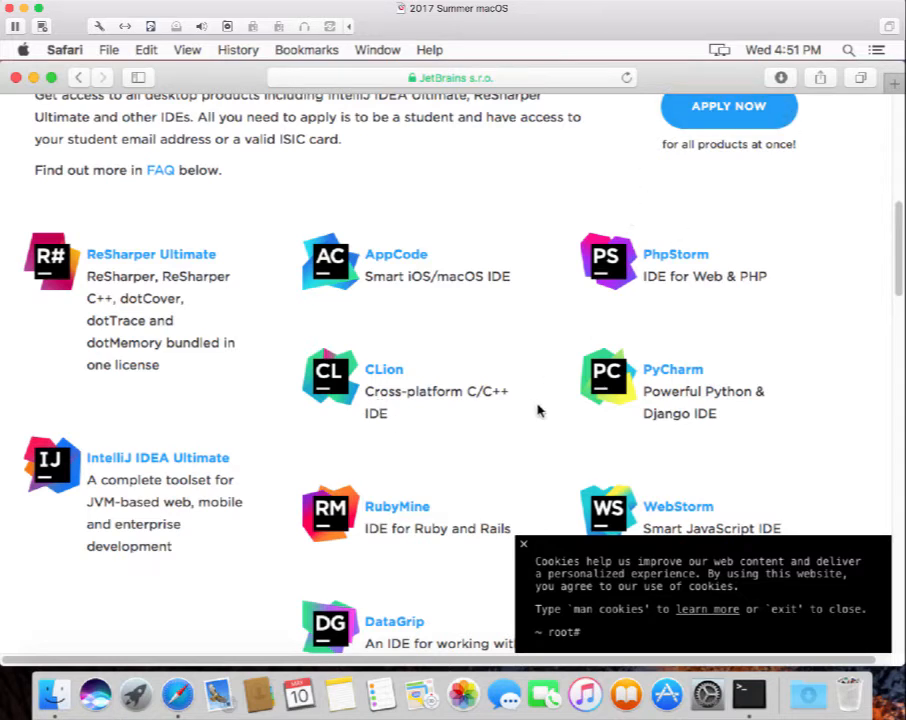
scroll(540, 411, down, 2)
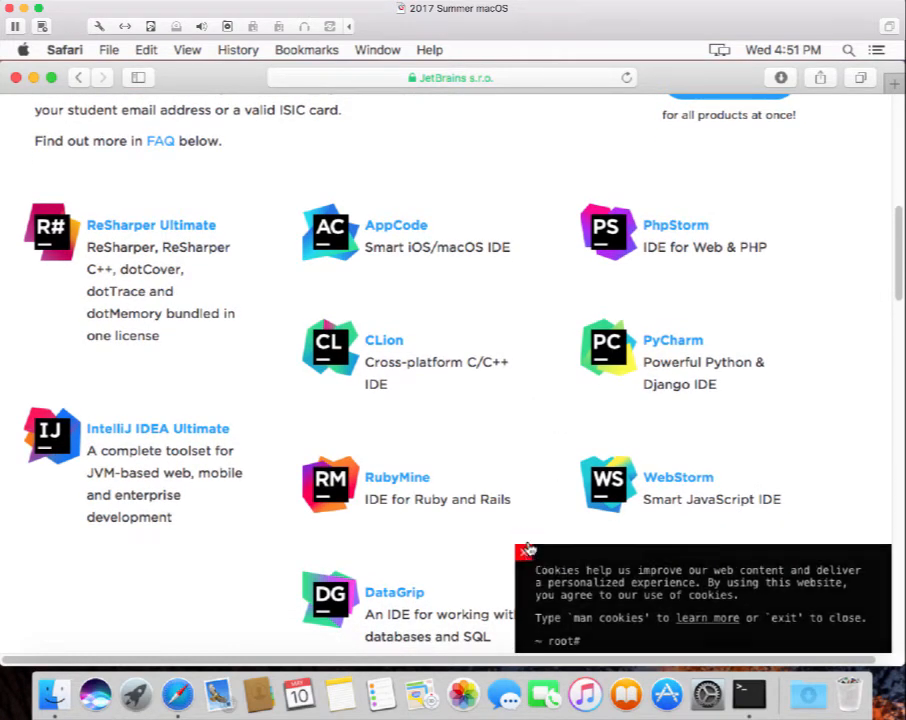
Dismiss the cookie notice and browse the product list including PyCharm.
click(523, 544)
scroll(585, 585, down, 4)
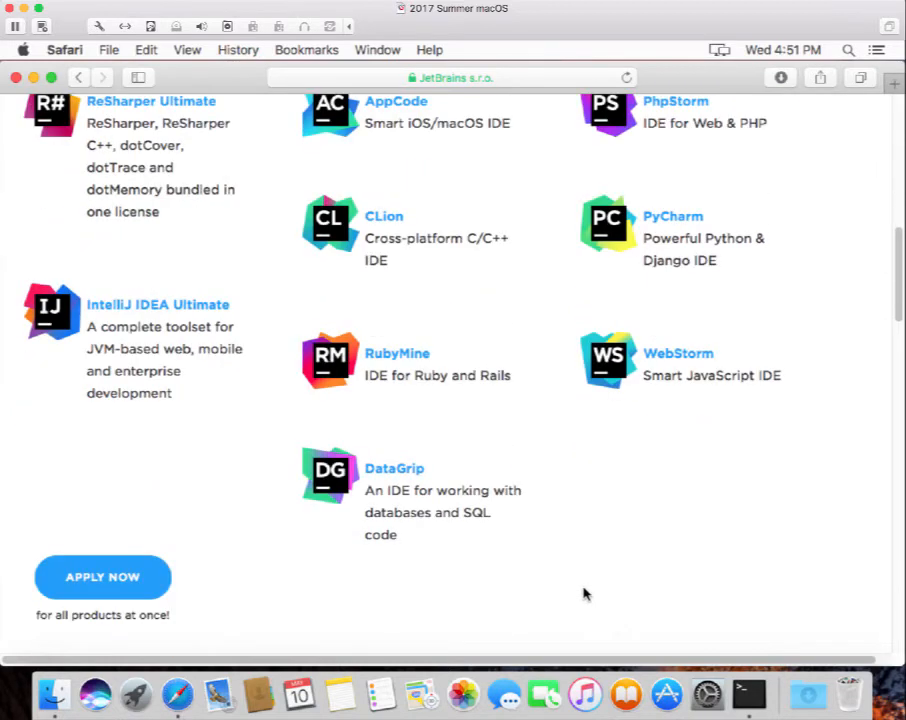
scroll(585, 594, up, 2)
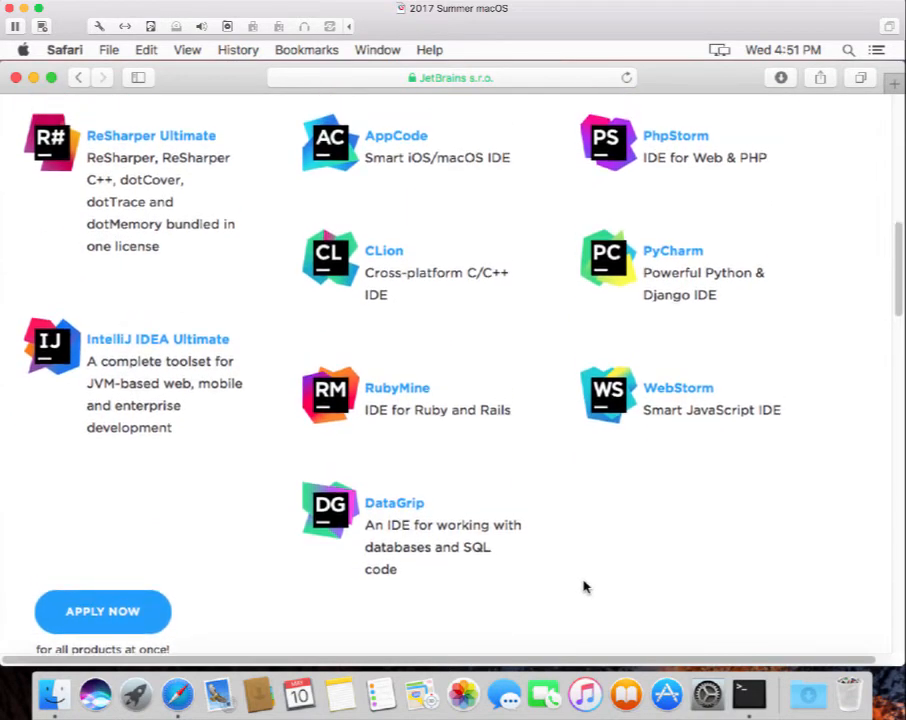
scroll(579, 575, up, 1)
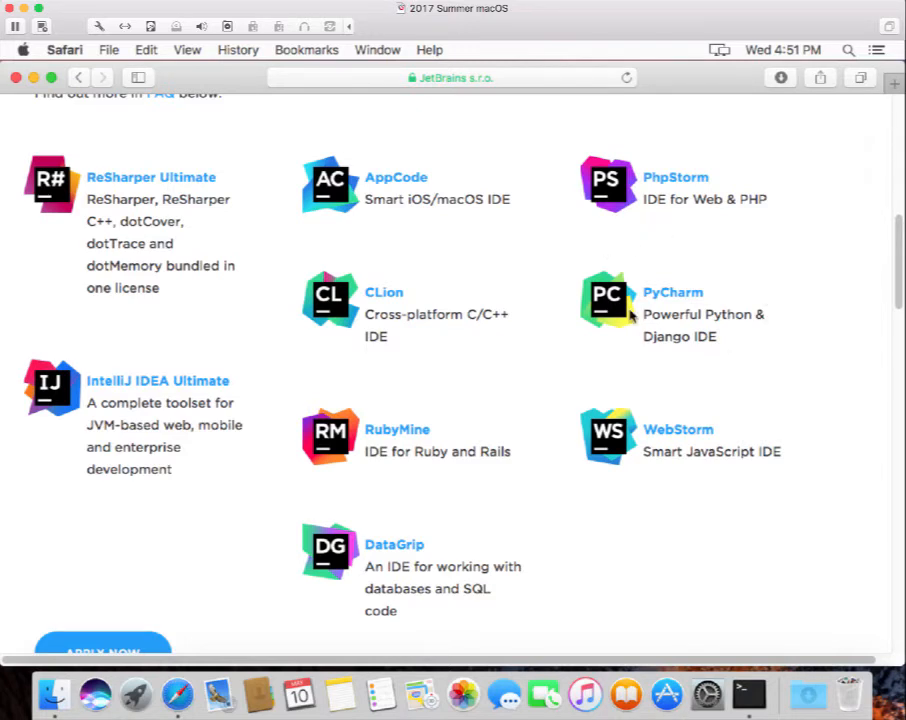
scroll(644, 318, up, 2)
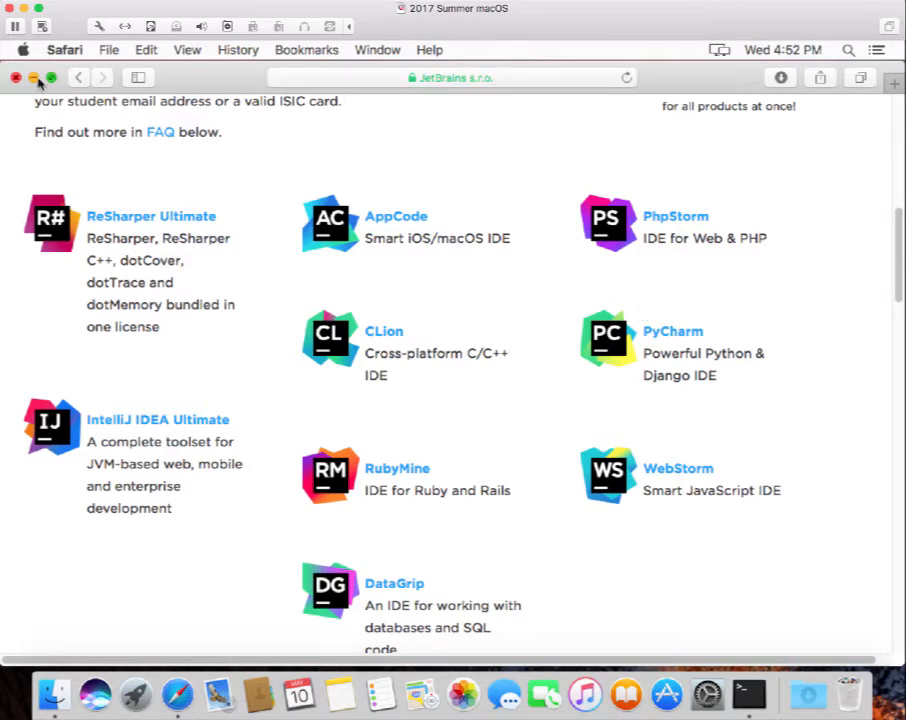
Return to the course schedule page and follow the PyCharm Edu link to JetBrains.
click(79, 80)
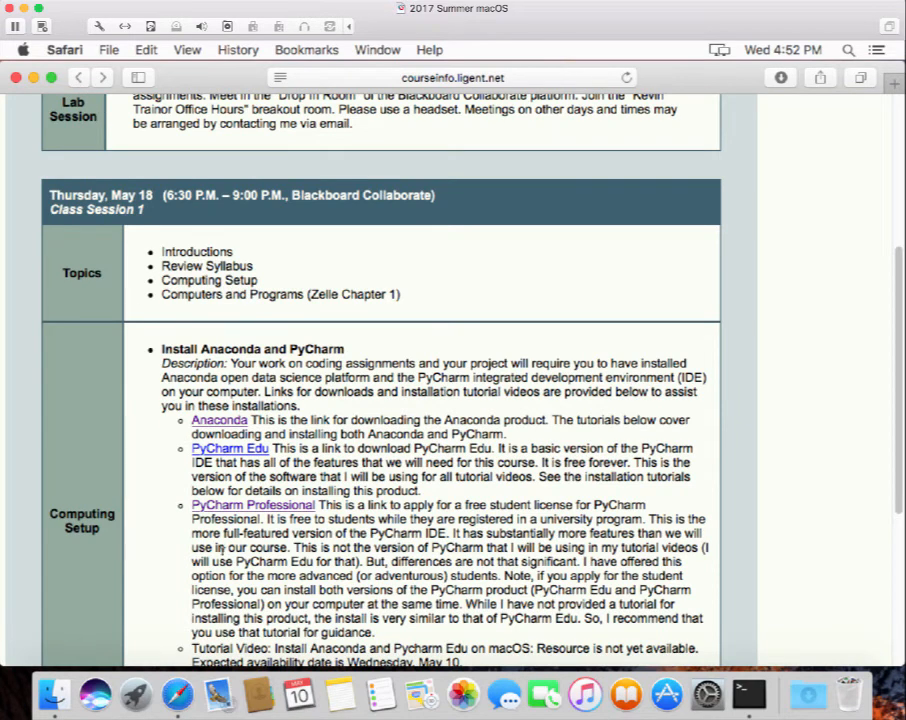
click(226, 450)
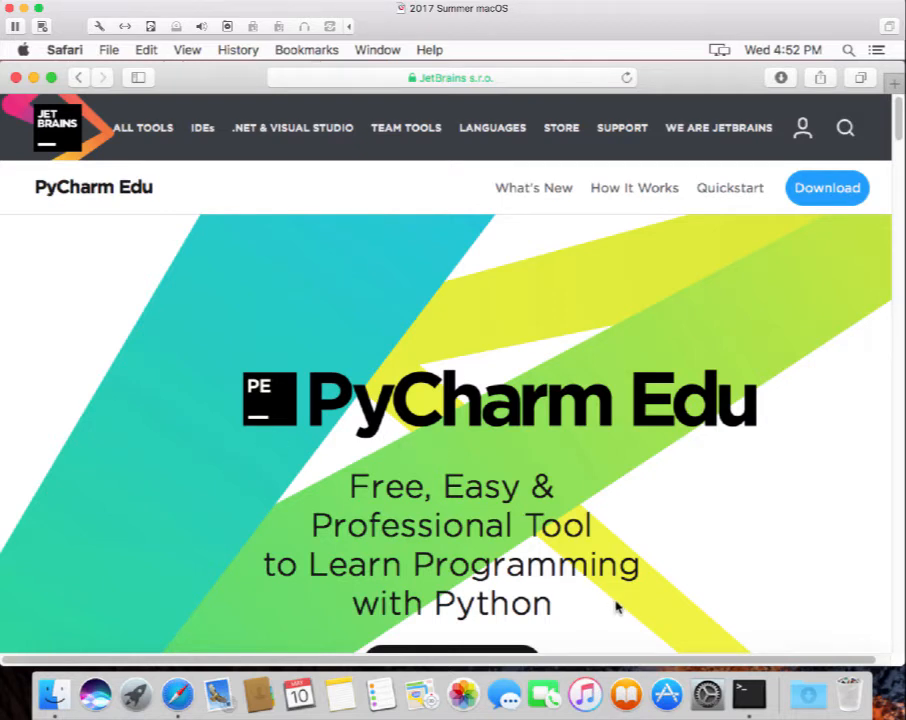
Scroll down and go to the Download PyCharm Edu page via GET PYCHARM EDU.
scroll(616, 618, down, 2)
scroll(617, 606, down, 1)
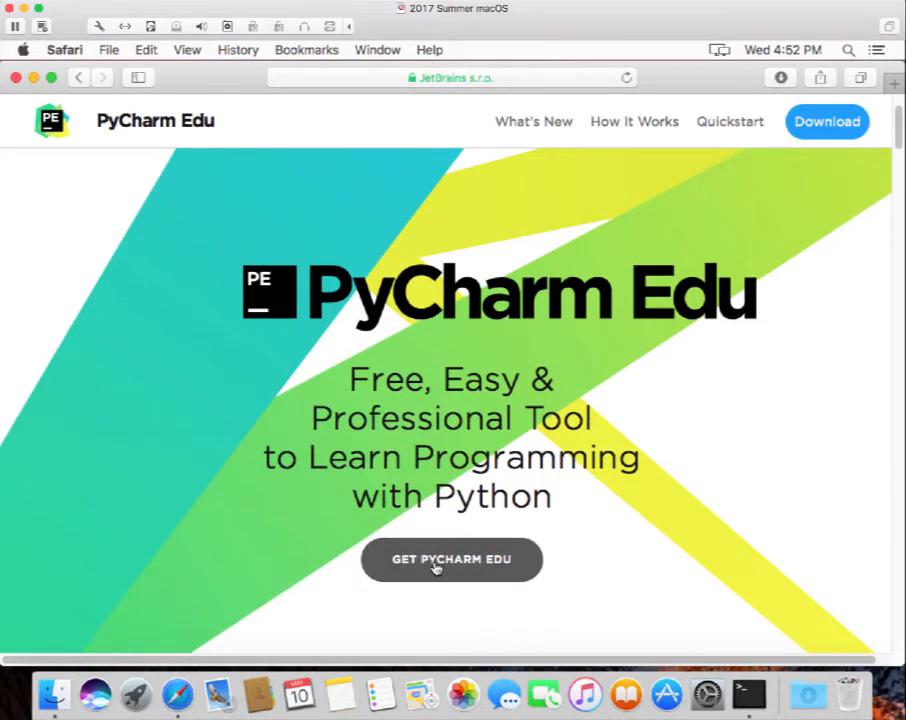
click(436, 566)
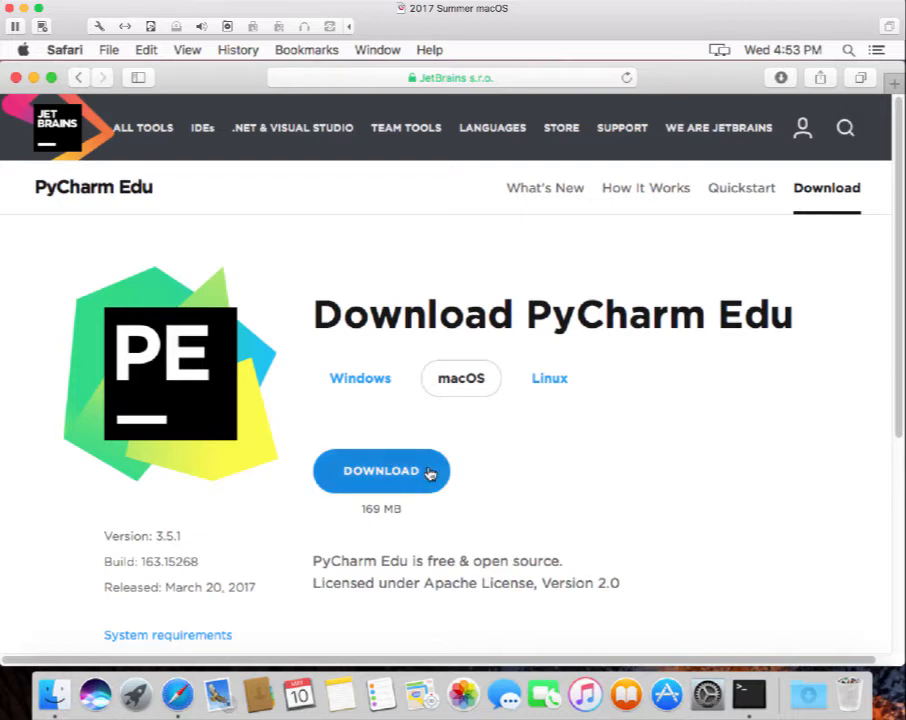
Start the macOS download of PyCharm Edu 3.5.1.
click(381, 476)
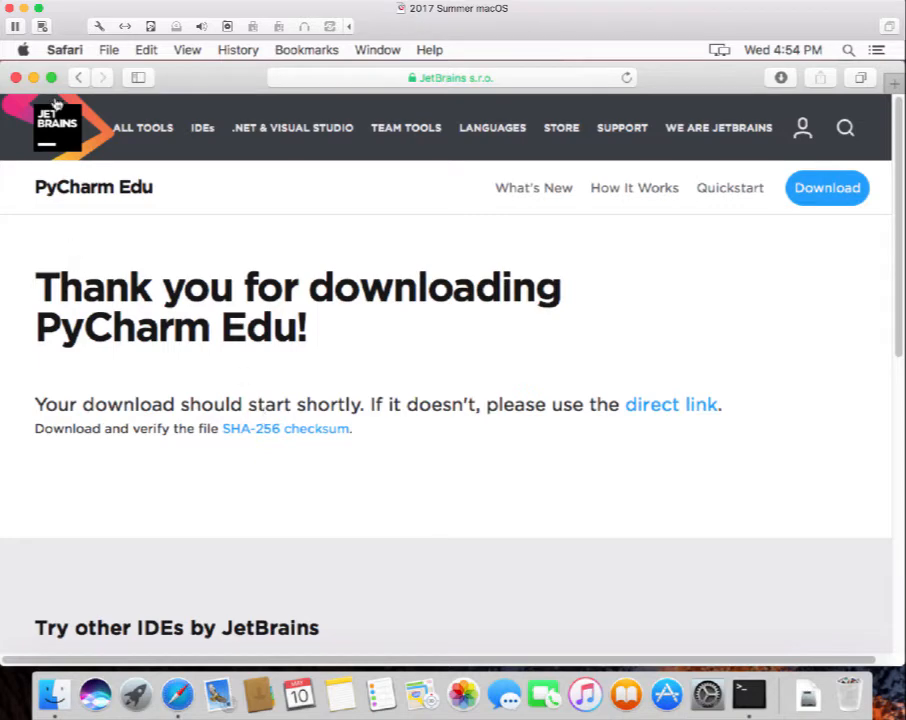
Minimize the Safari window to the Dock to reveal the desktop.
click(34, 78)
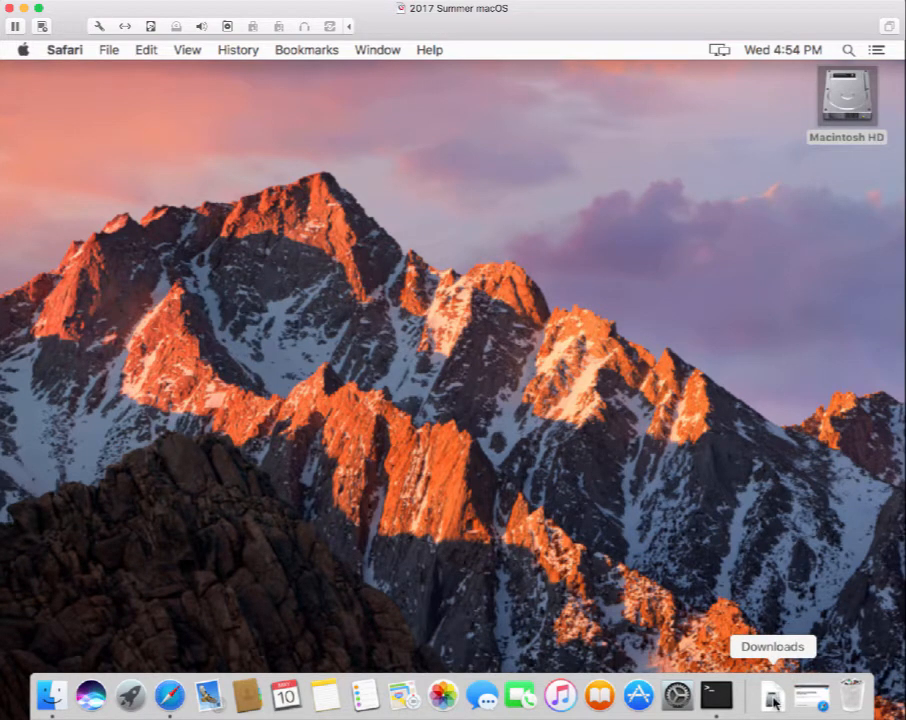
Open pycharm-edu-3.5.1.dmg from the Downloads stack in the Dock.
click(775, 700)
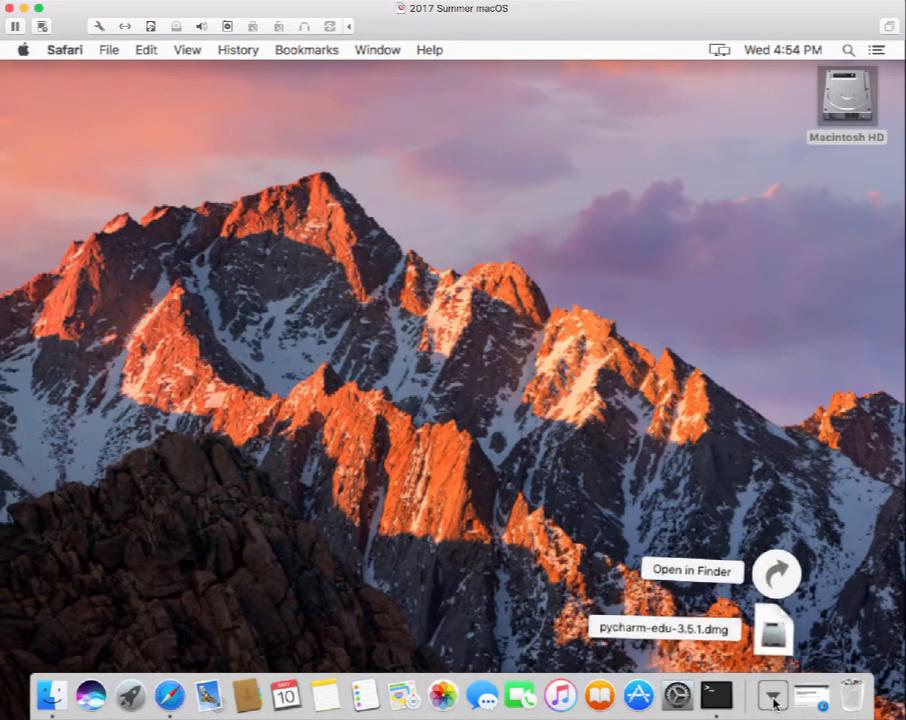
click(776, 640)
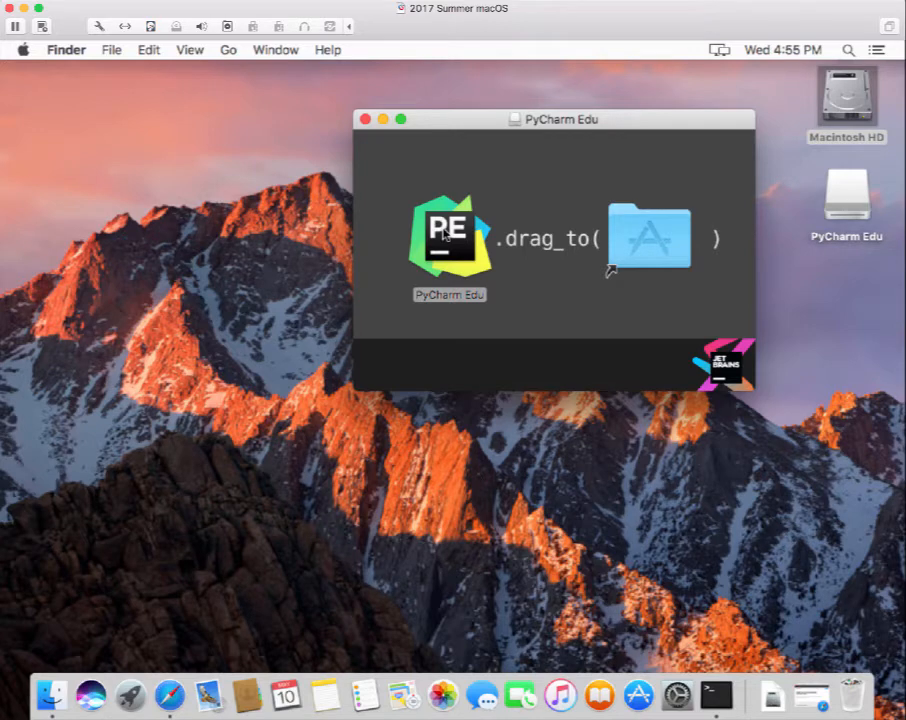
Copy the PyCharm Edu app into the Applications folder.
click(446, 234)
drag(446, 234, 650, 228)
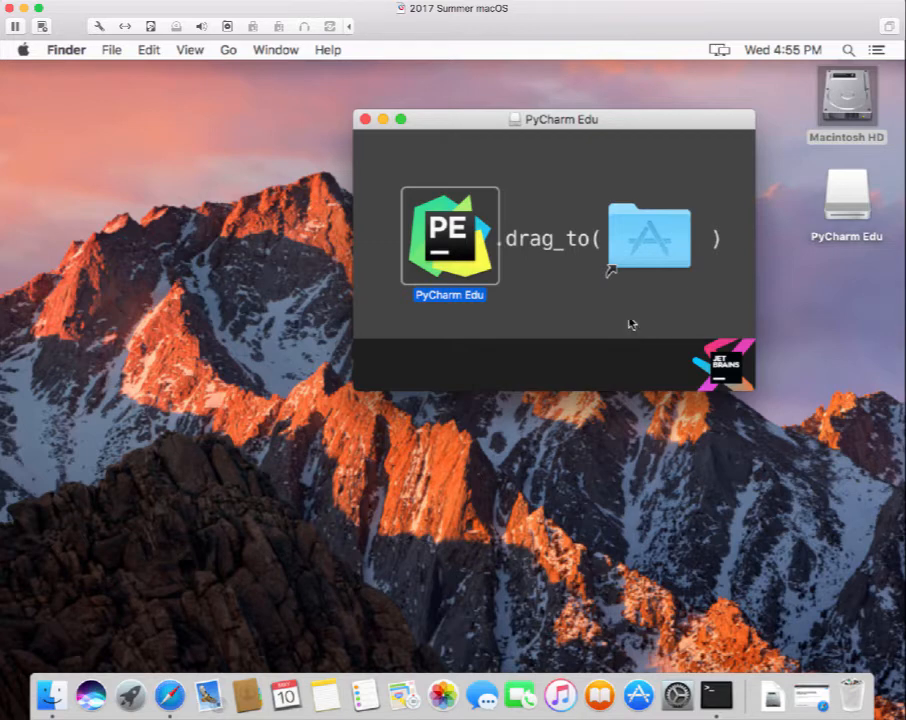
click(642, 258)
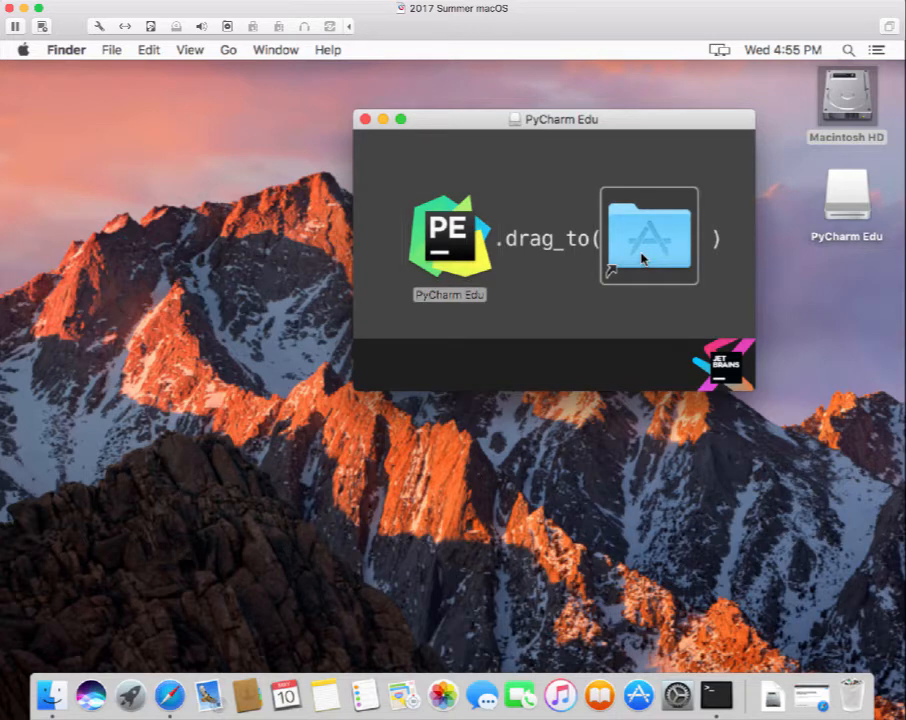
click(701, 177)
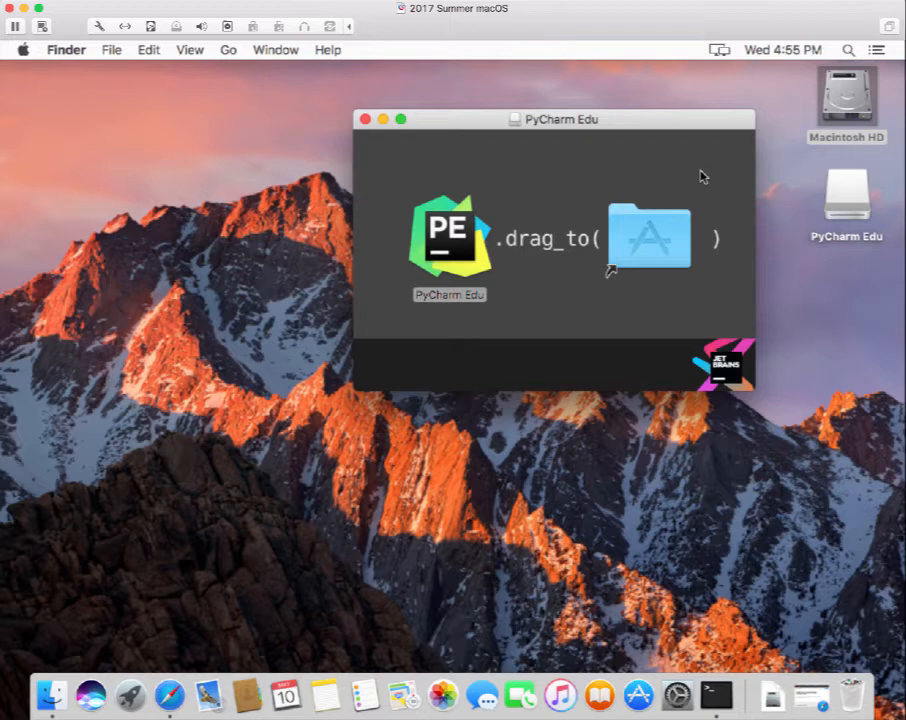
Drag PyCharm Edu to Applications again and stop when told it already exists.
click(441, 245)
drag(441, 245, 651, 240)
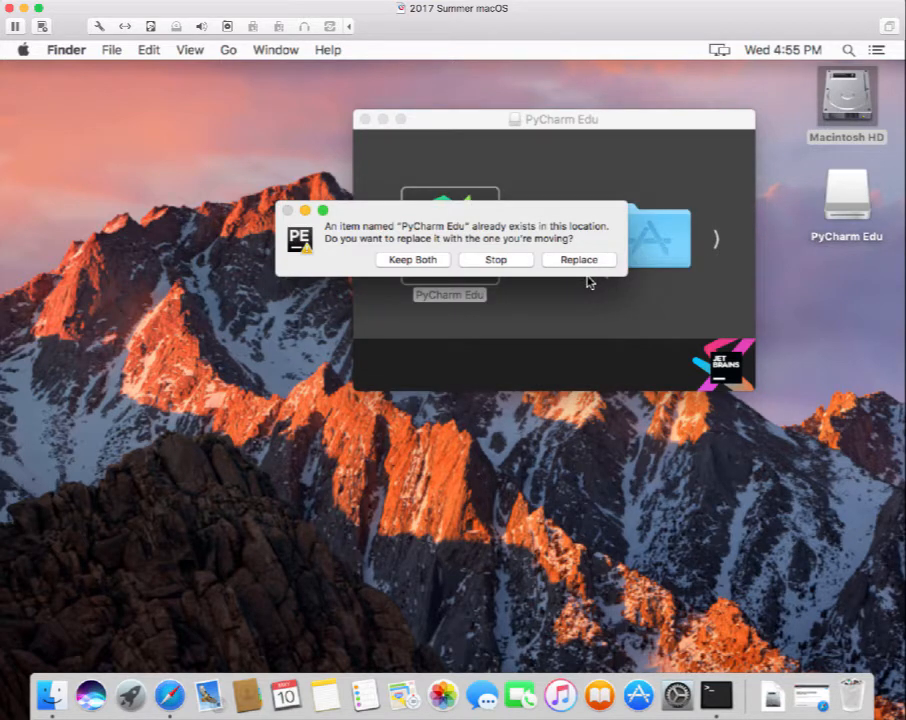
click(496, 260)
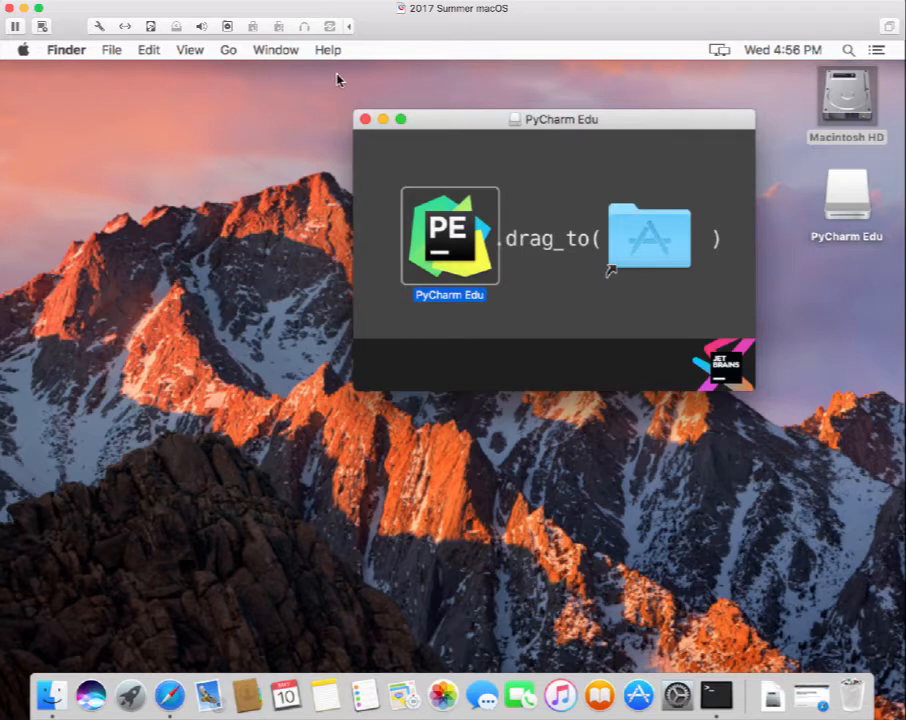
Close and eject the PyCharm Edu disk image, then open a new Finder window.
click(366, 121)
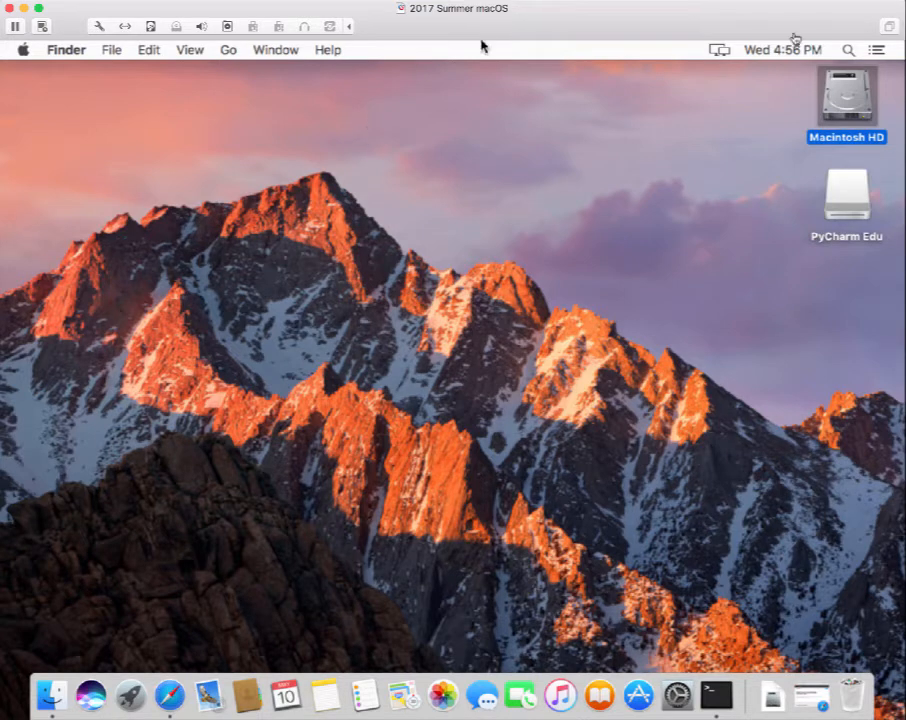
right_click(853, 199)
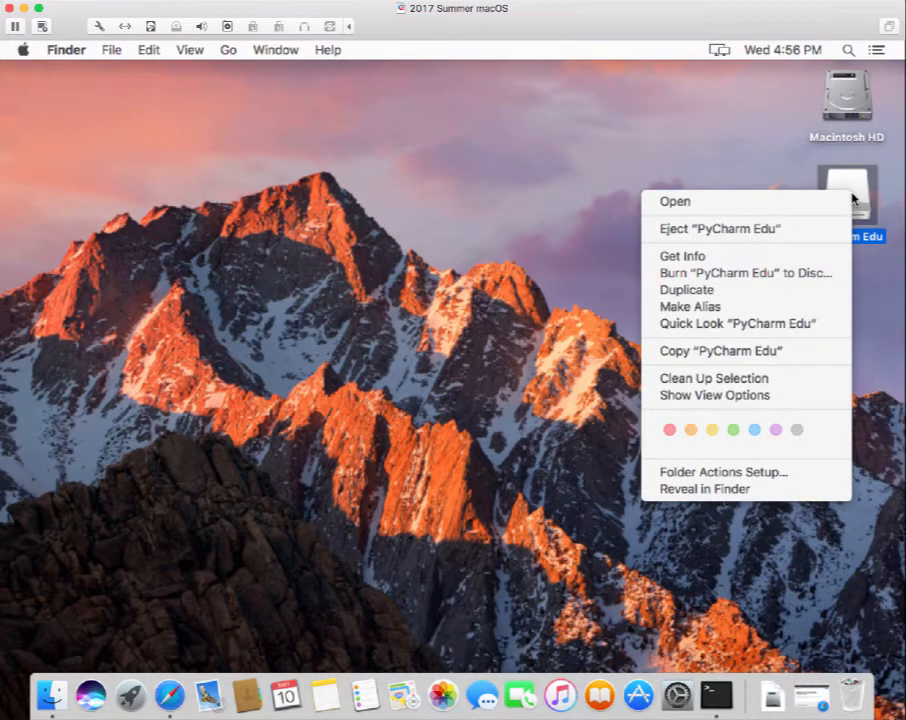
click(809, 229)
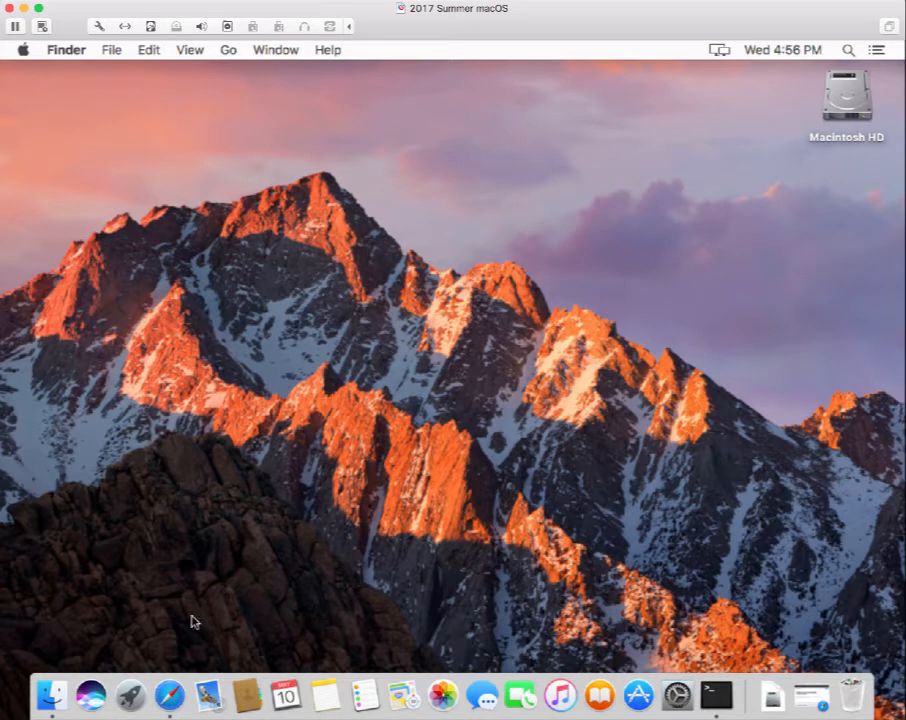
click(50, 693)
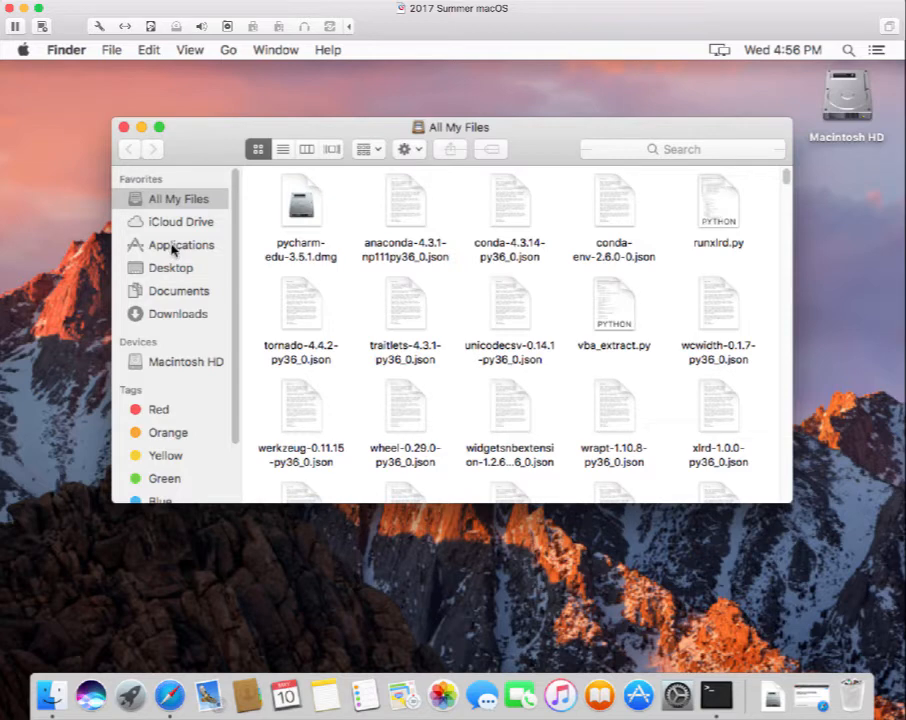
Show Applications in an enlarged list view and scroll to PyCharm Edu (408.6 MB).
click(174, 246)
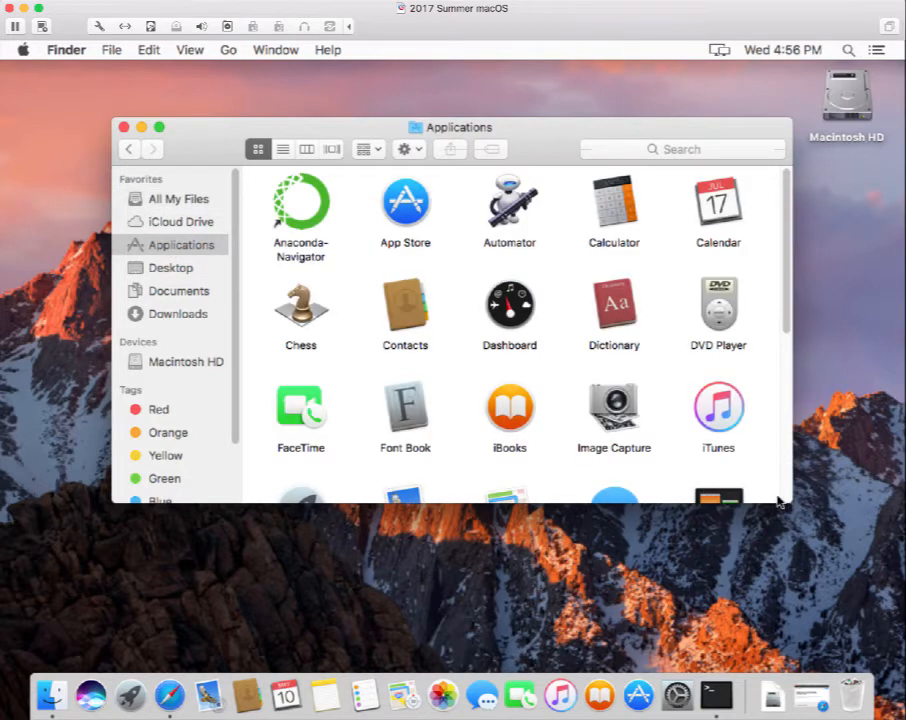
drag(788, 500, 829, 615)
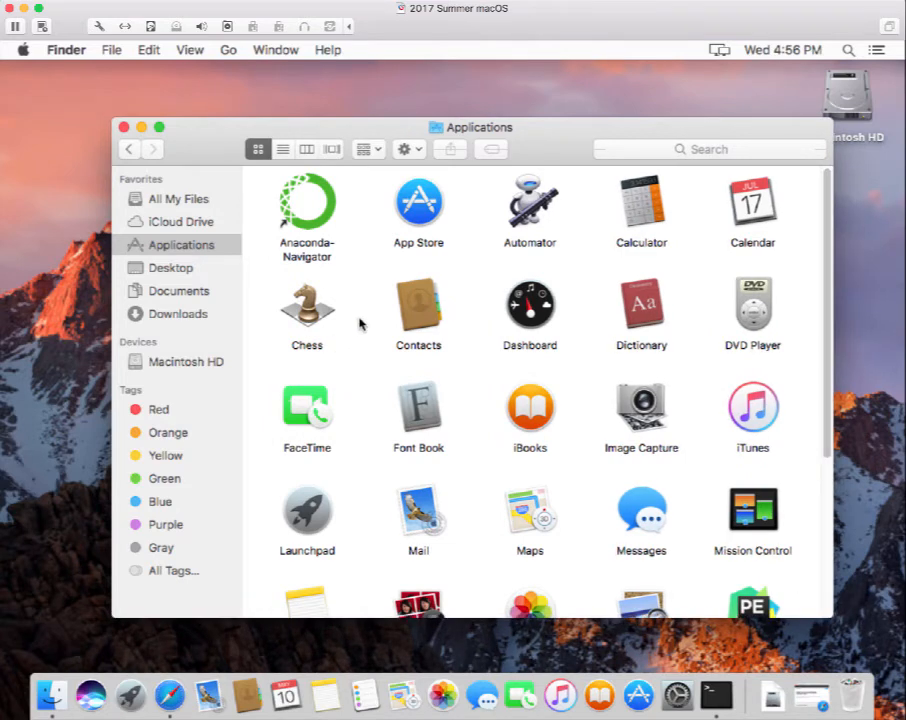
click(283, 150)
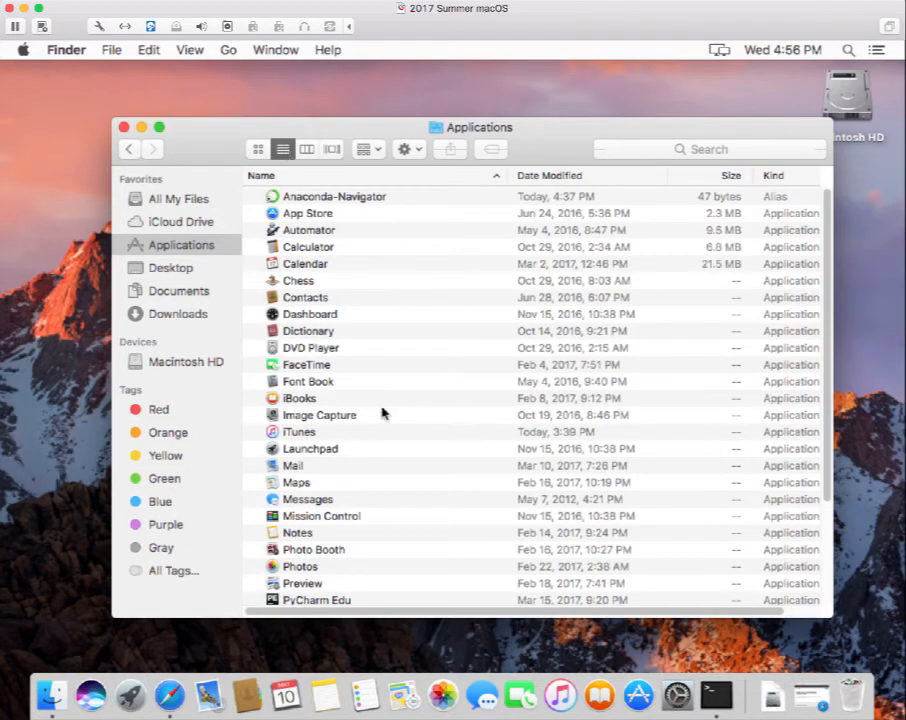
scroll(395, 450, down, 1)
scroll(399, 452, down, 3)
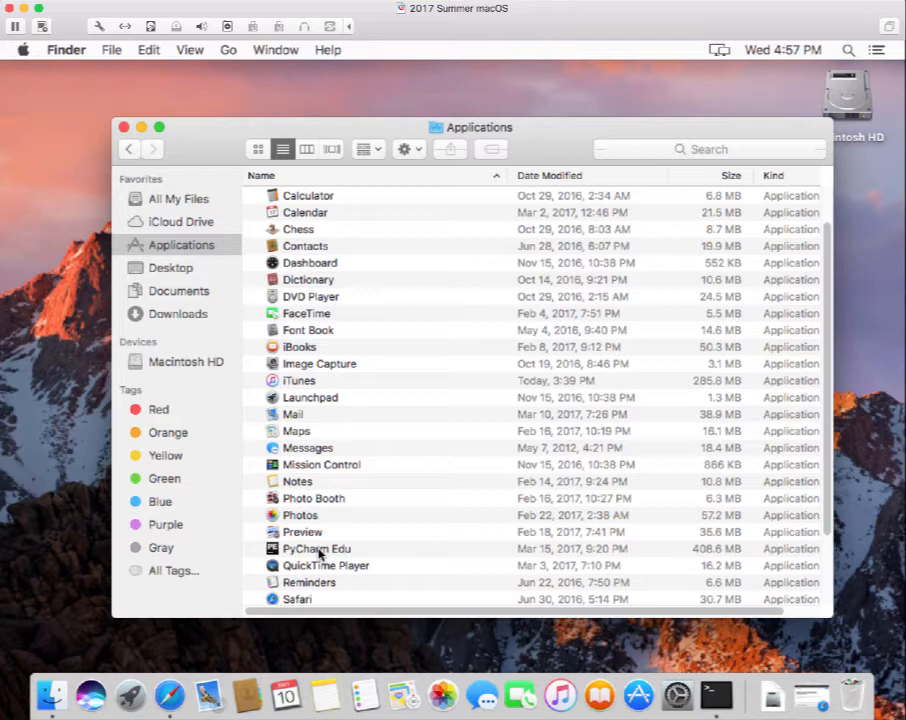
Launch PyCharm Edu from Finder, approve the security warning, and minimize Finder to reveal setup.
double_click(319, 554)
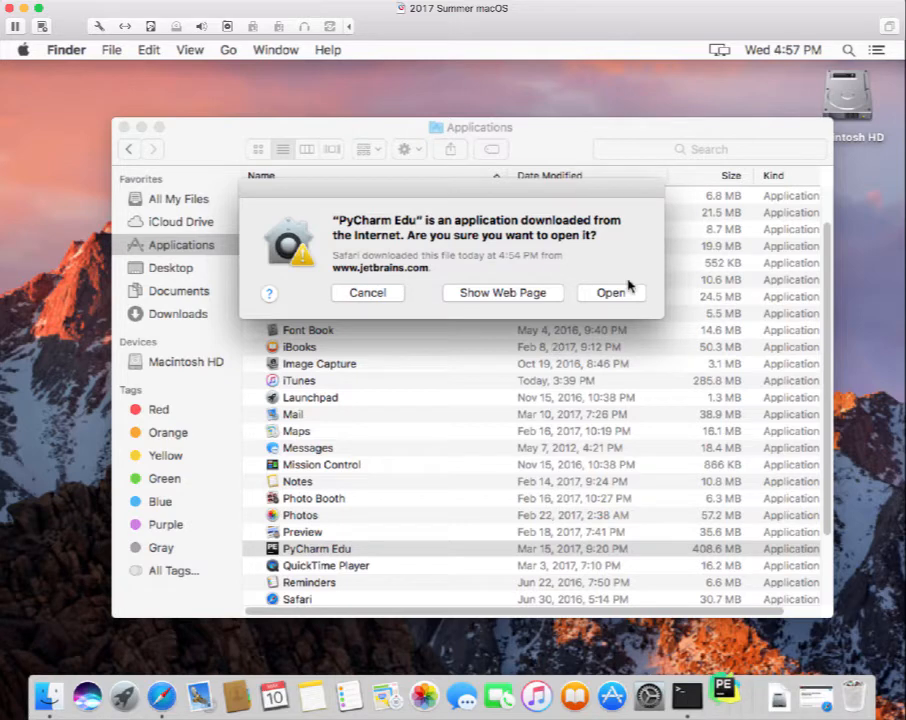
click(619, 296)
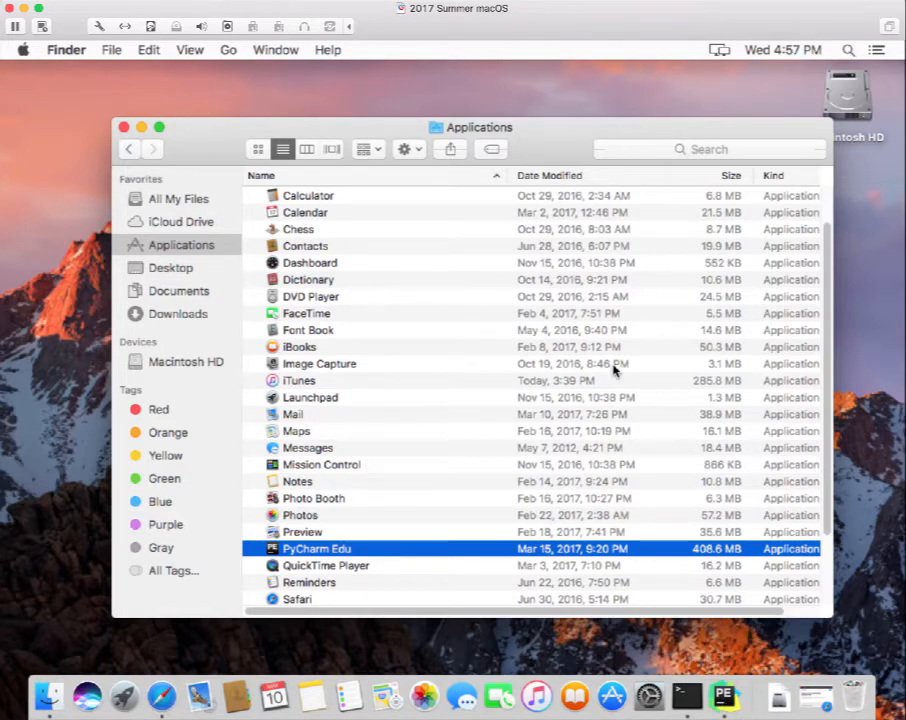
click(142, 128)
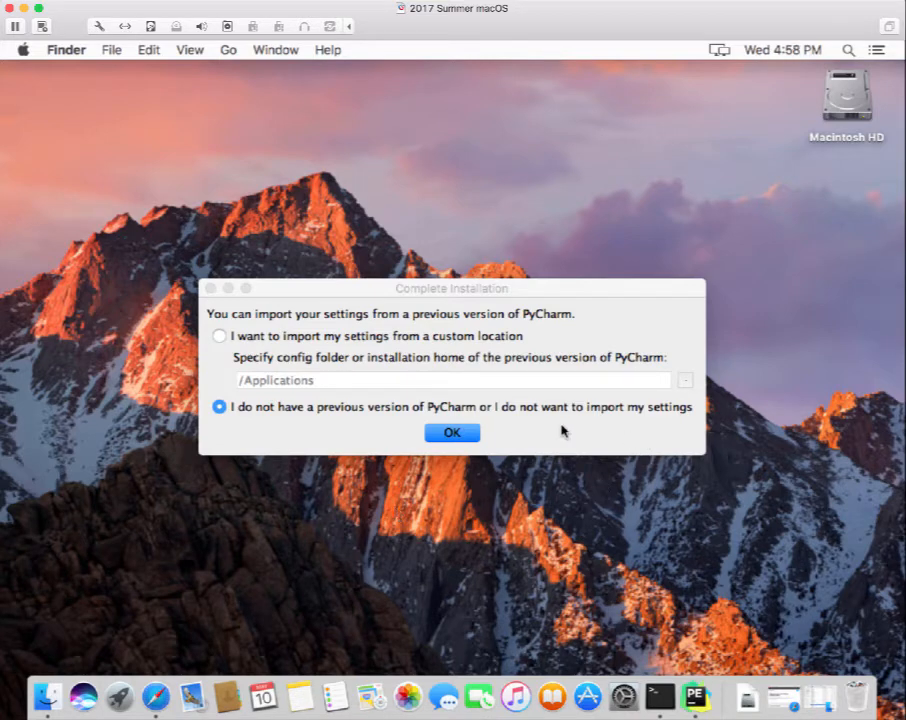
Continue without importing previous settings and accept the JetBrains privacy policy.
click(449, 436)
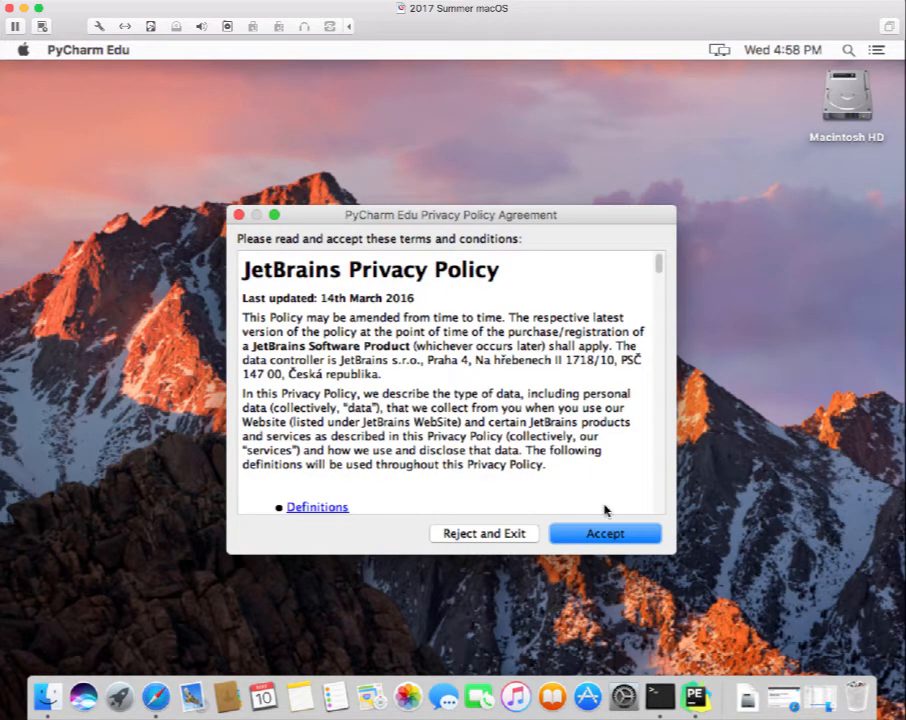
click(610, 535)
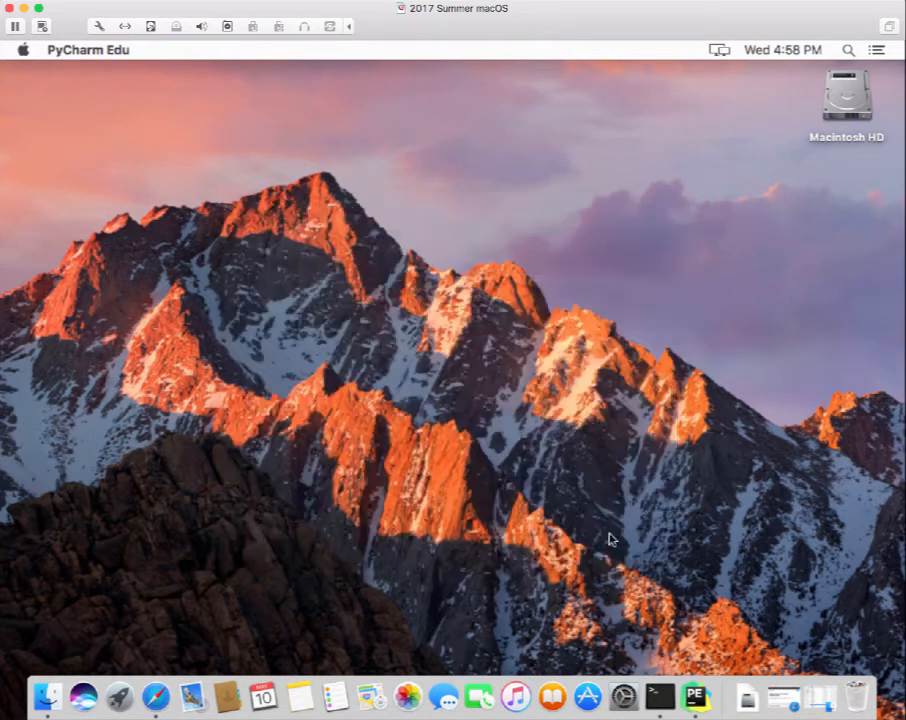
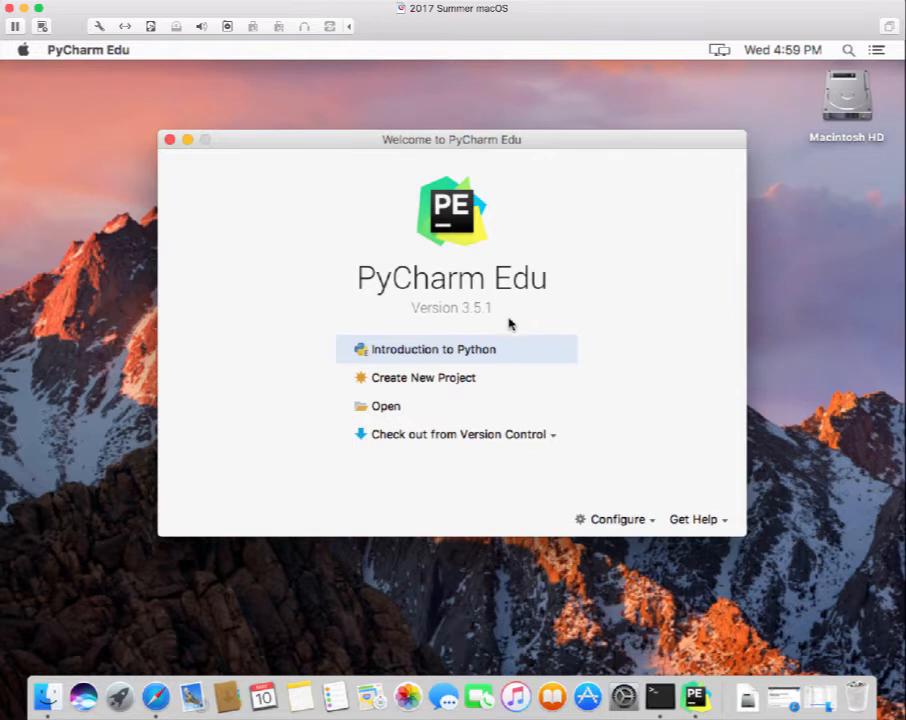
Start a new project from the PyCharm Edu Welcome screen with Create New Project.
click(466, 379)
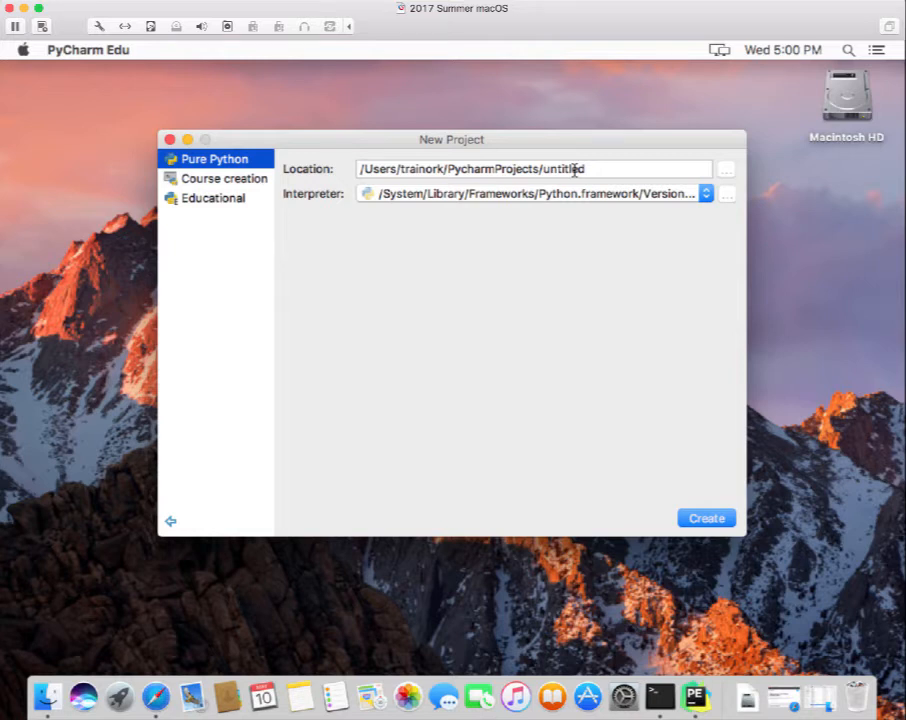
Set the project location to the Documents folder using the folder chooser.
click(726, 175)
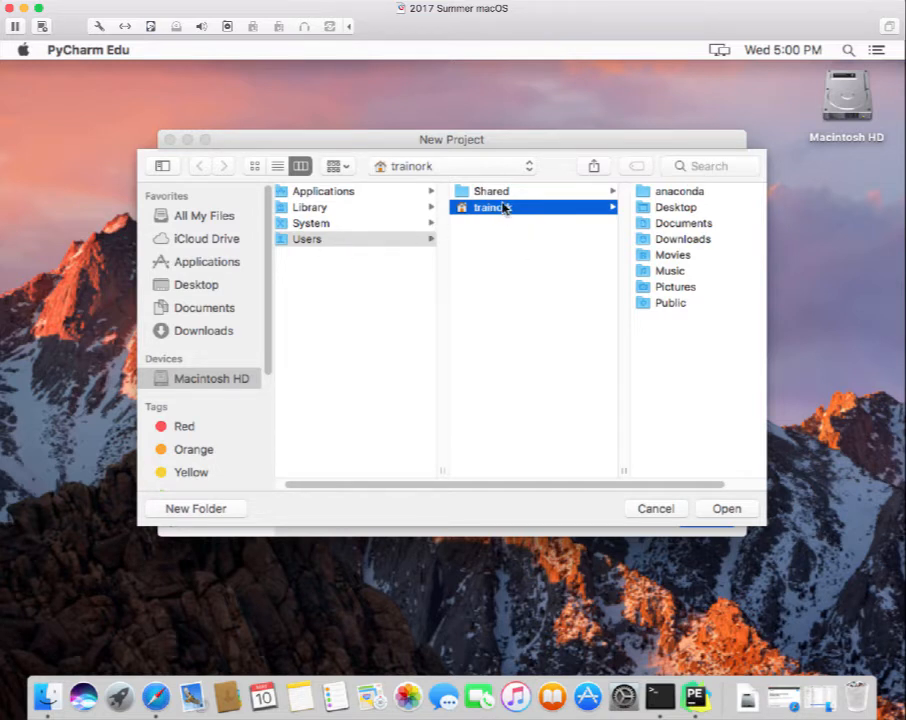
double_click(664, 224)
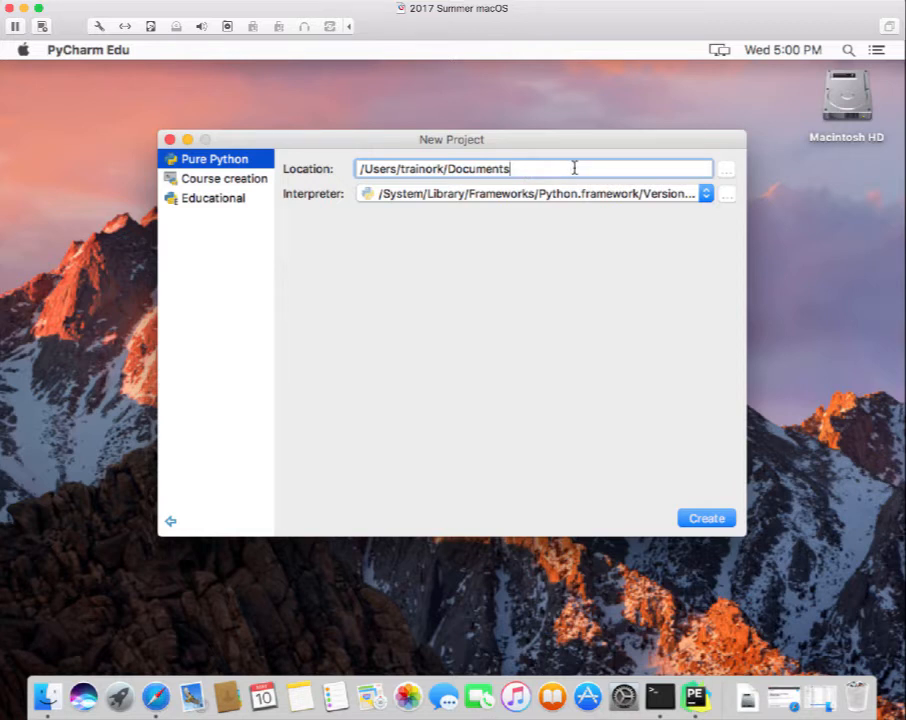
Extend the location path to Documents/my_python_course/practice00.
text(/)
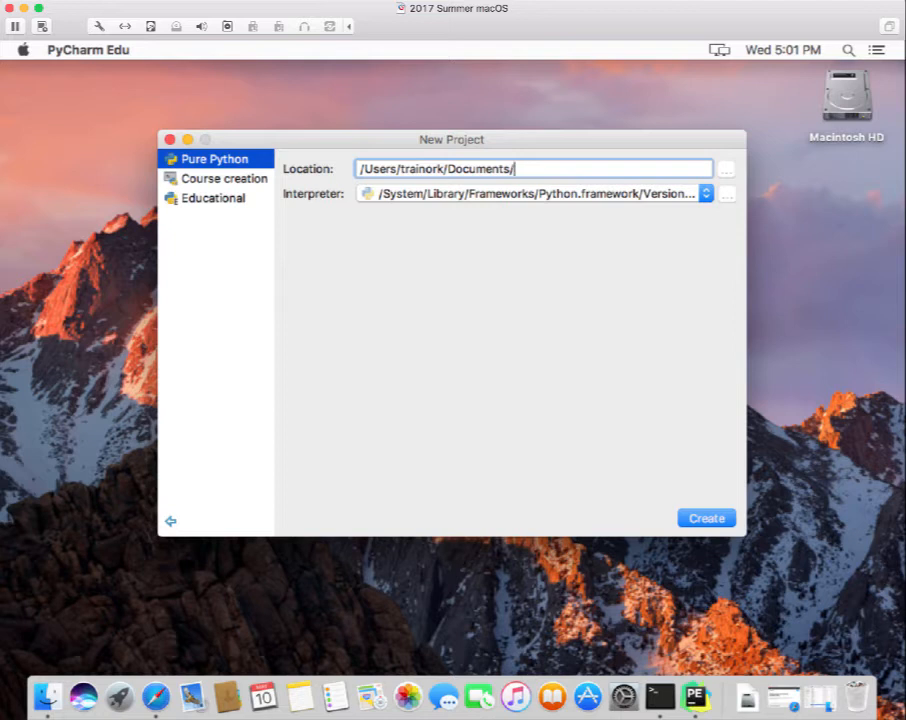
text(my_python_course)
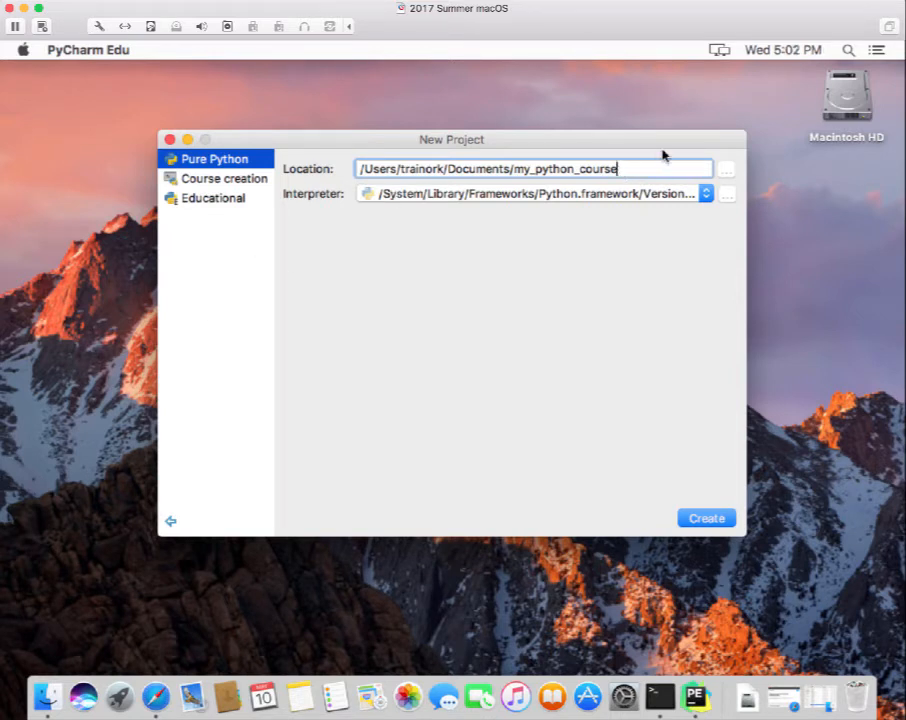
text(/practice00)
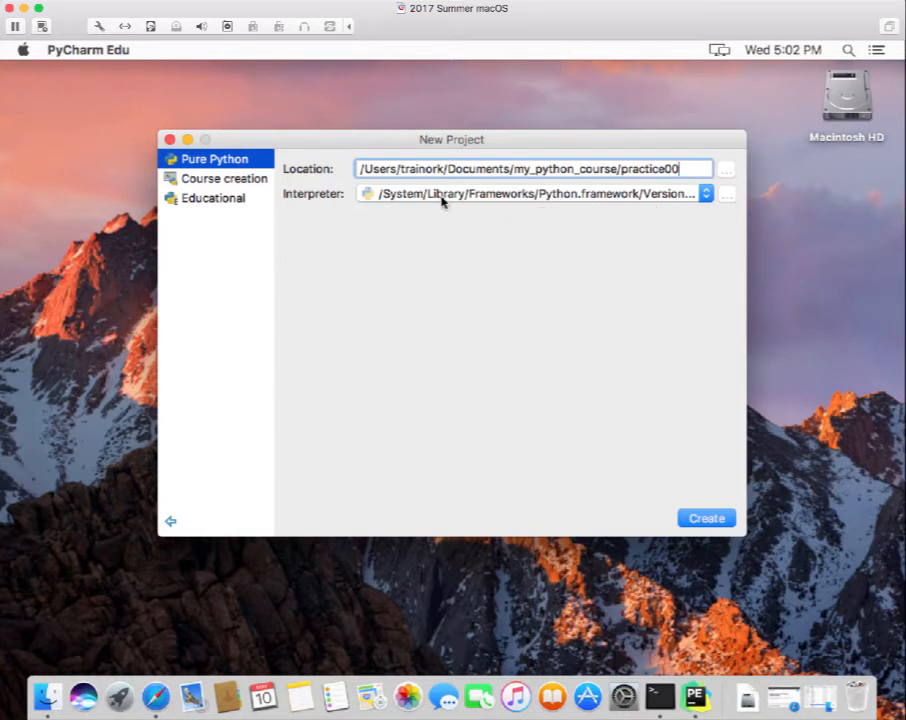
Choose ~/anaconda/bin/python as the project interpreter.
click(706, 195)
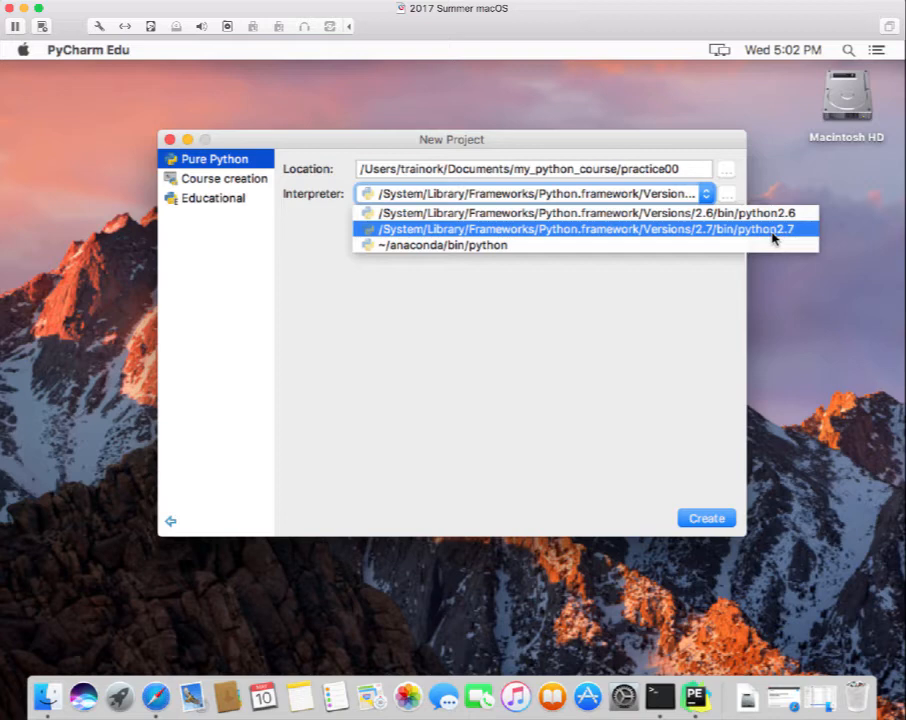
click(506, 248)
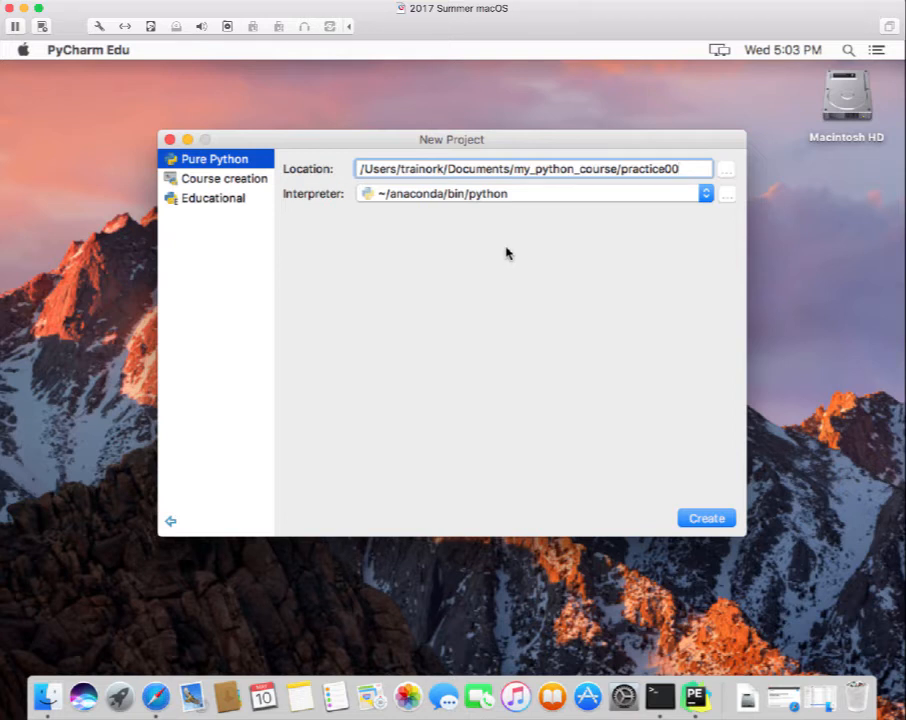
Create the practice00 Pure Python project.
click(720, 521)
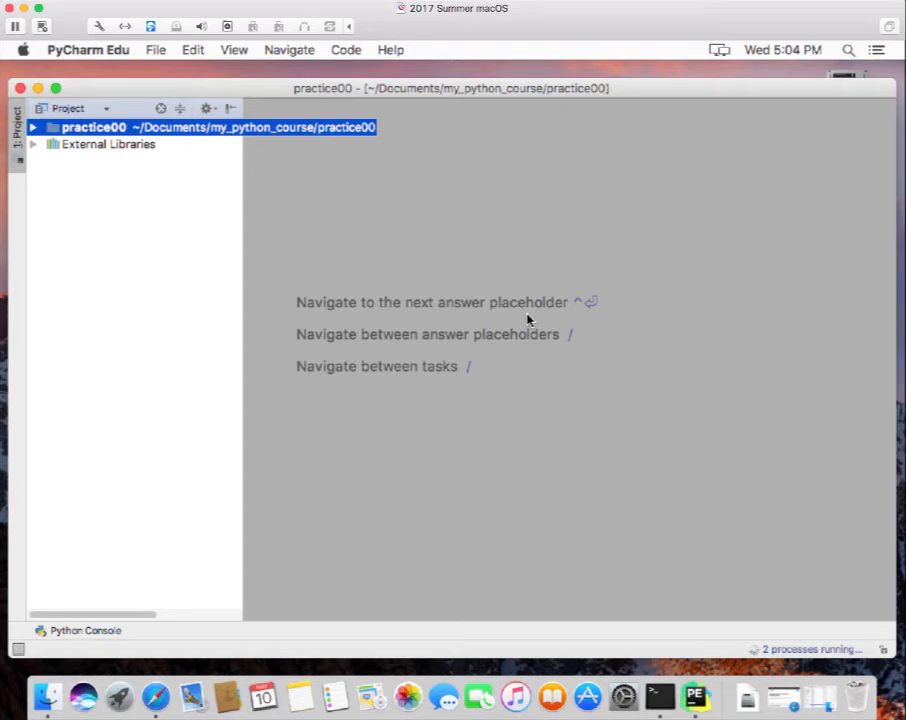
click(34, 145)
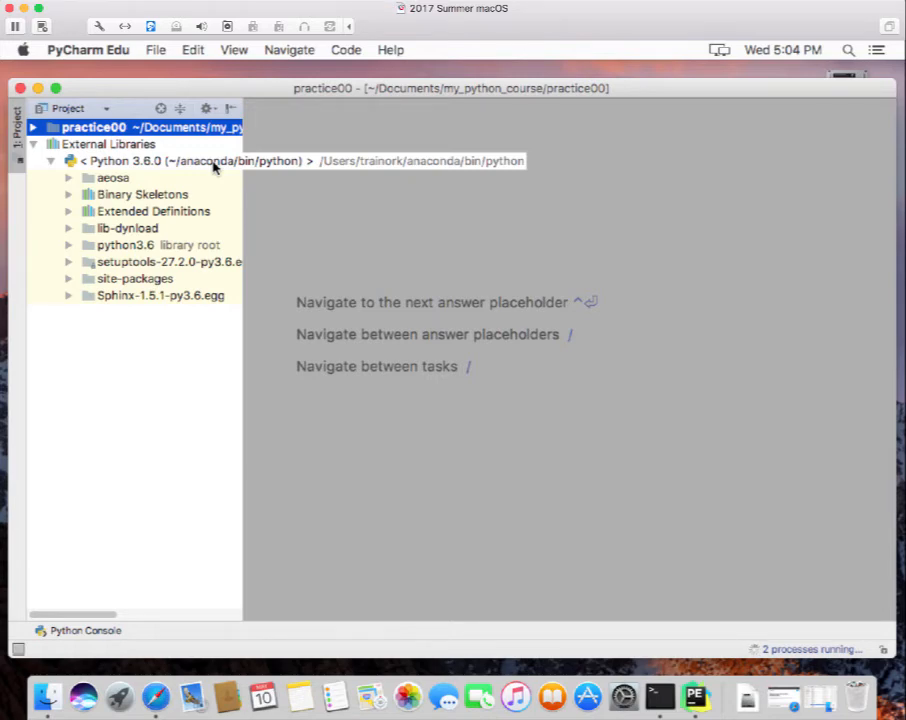
click(33, 145)
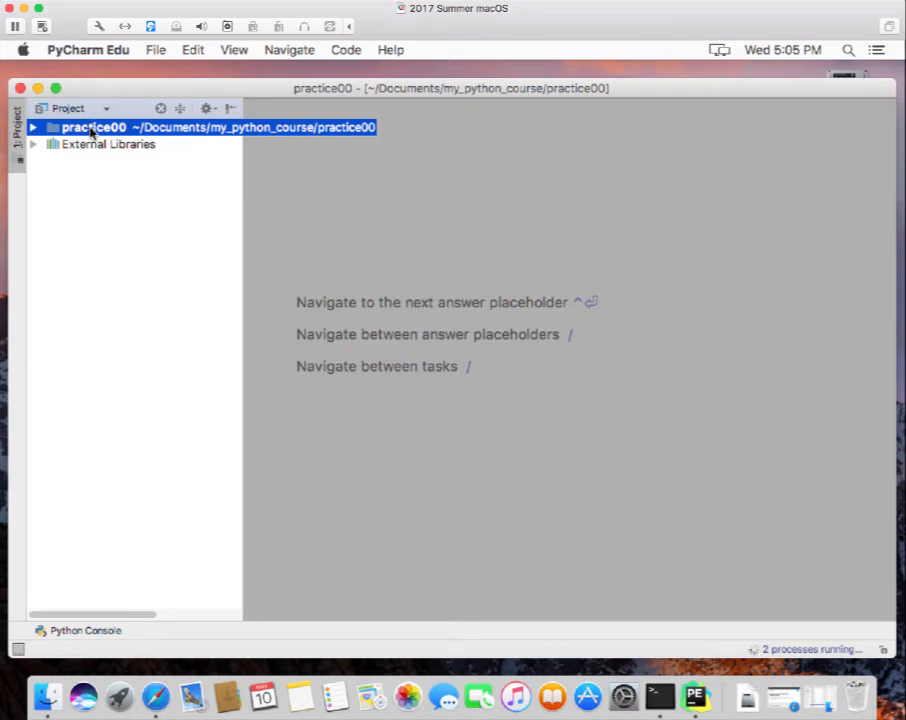
Add a new Python file to the practice00 folder via its context menu.
right_click(91, 131)
mouse_move(111, 144)
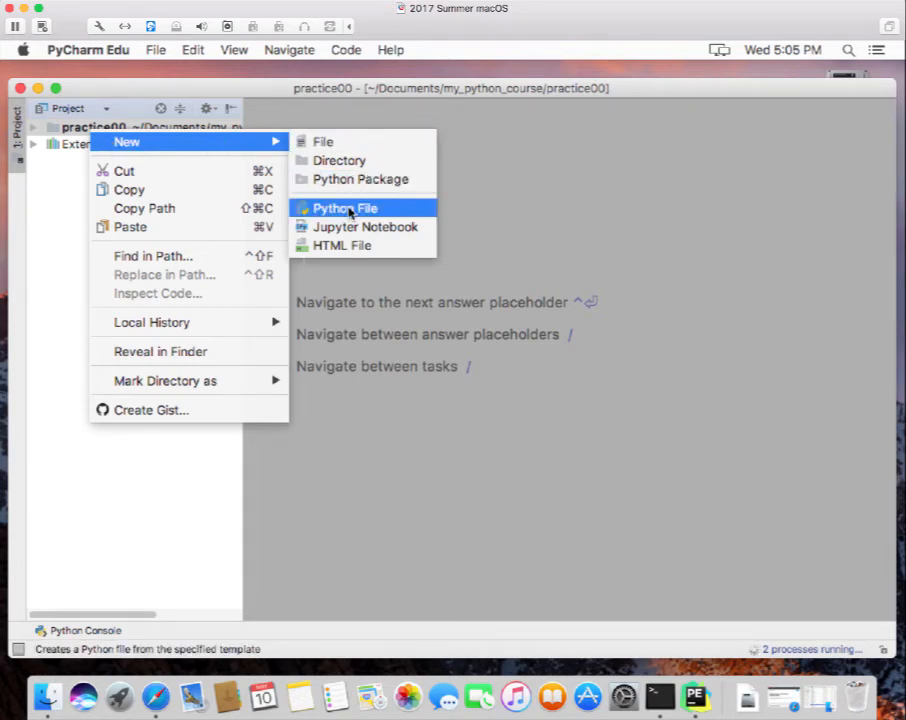
click(345, 208)
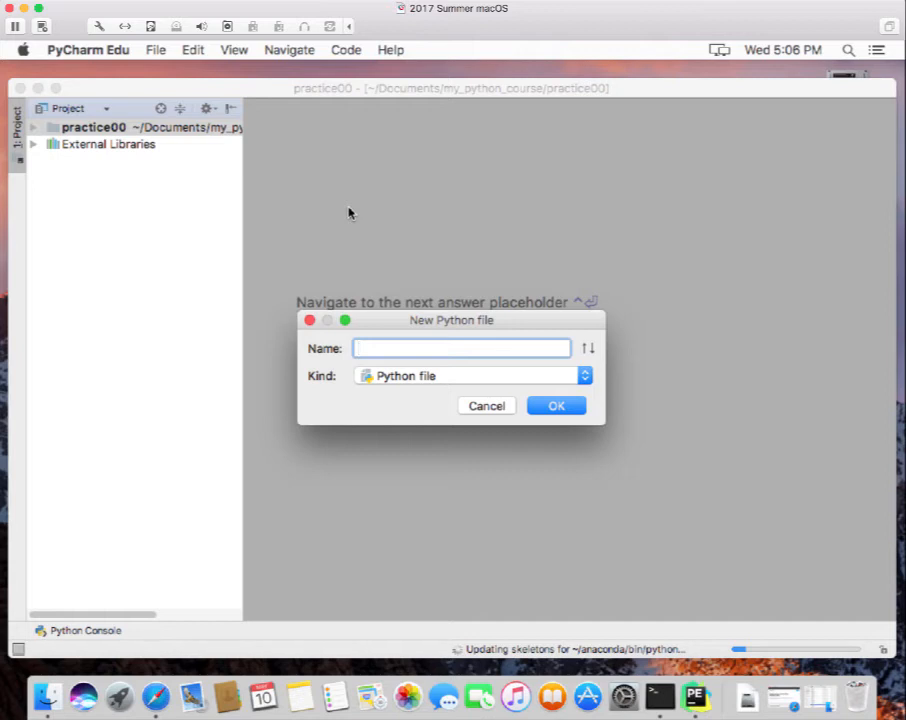
Name the new Python file goodbye and create it.
text(goodbye)
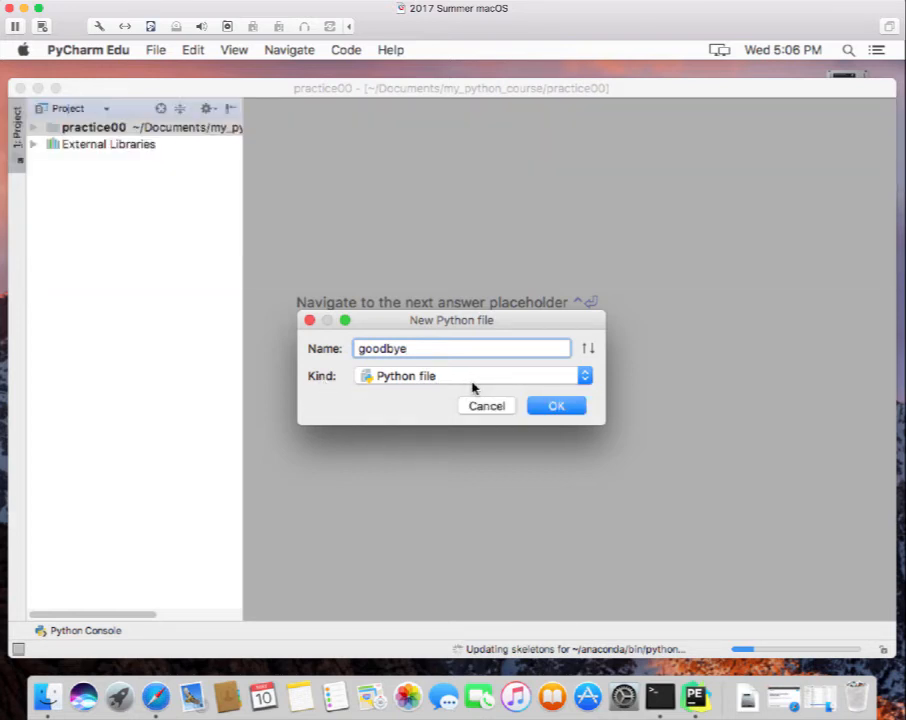
click(570, 409)
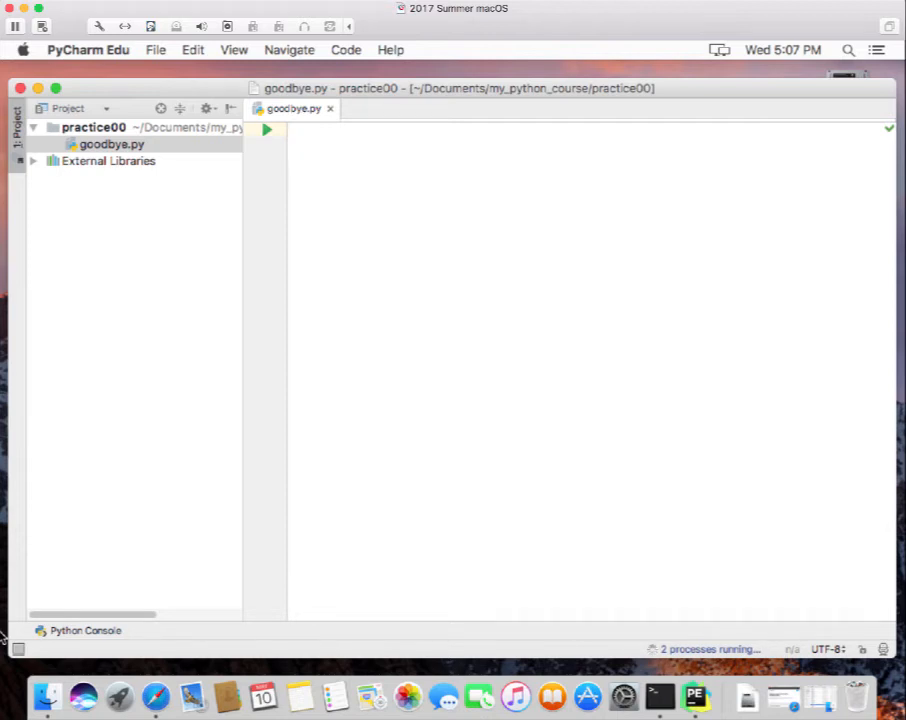
Write header comments '# goodbye.py' and '# trivial program to print the sentence "Goodbye, Cruel World!".'.
text(#)
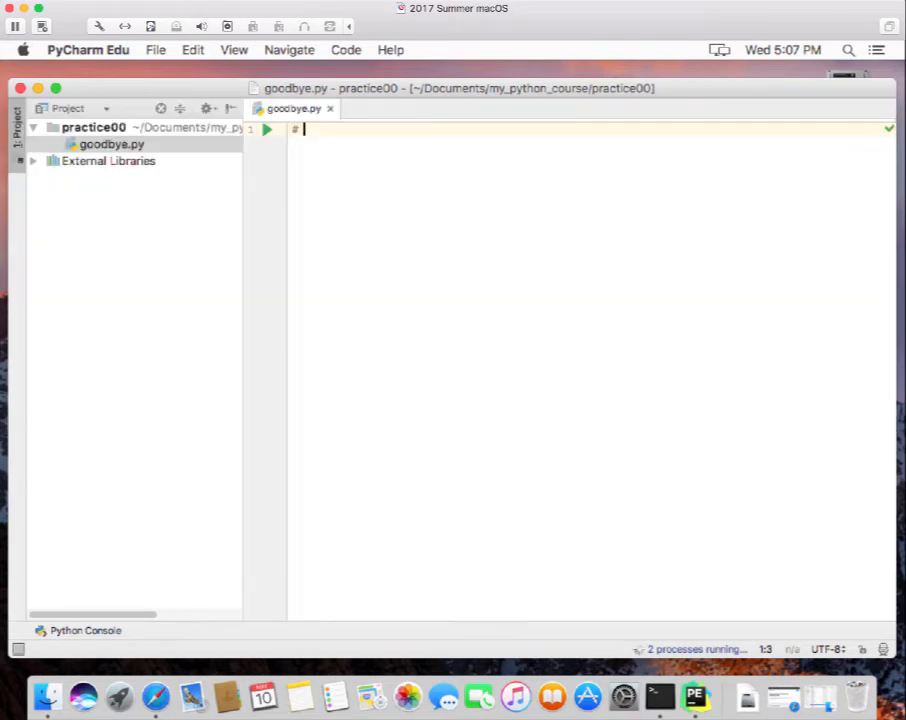
text( goodbye.)
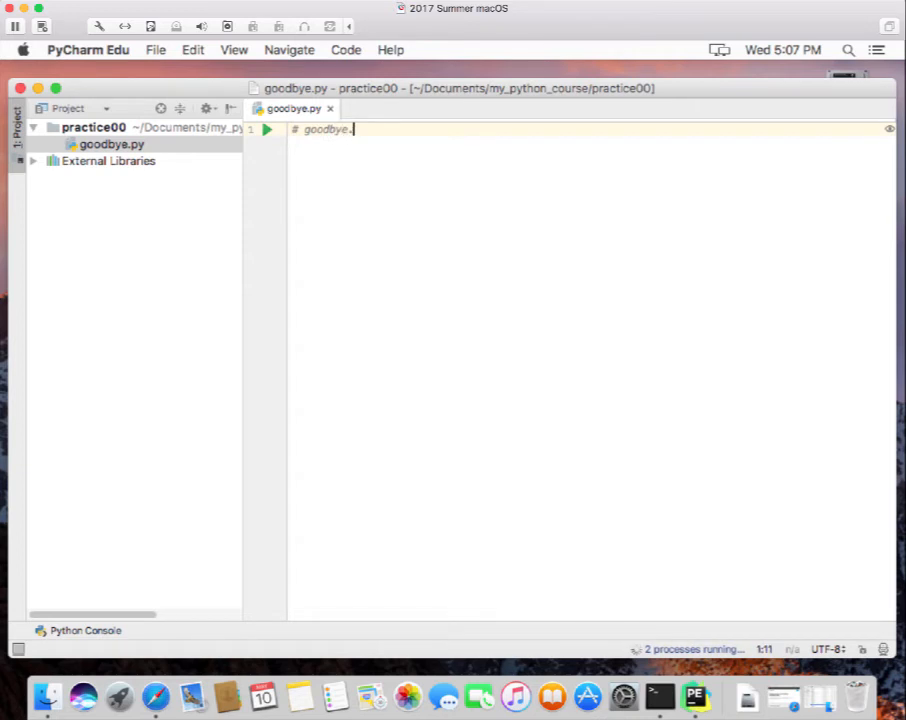
text(py)
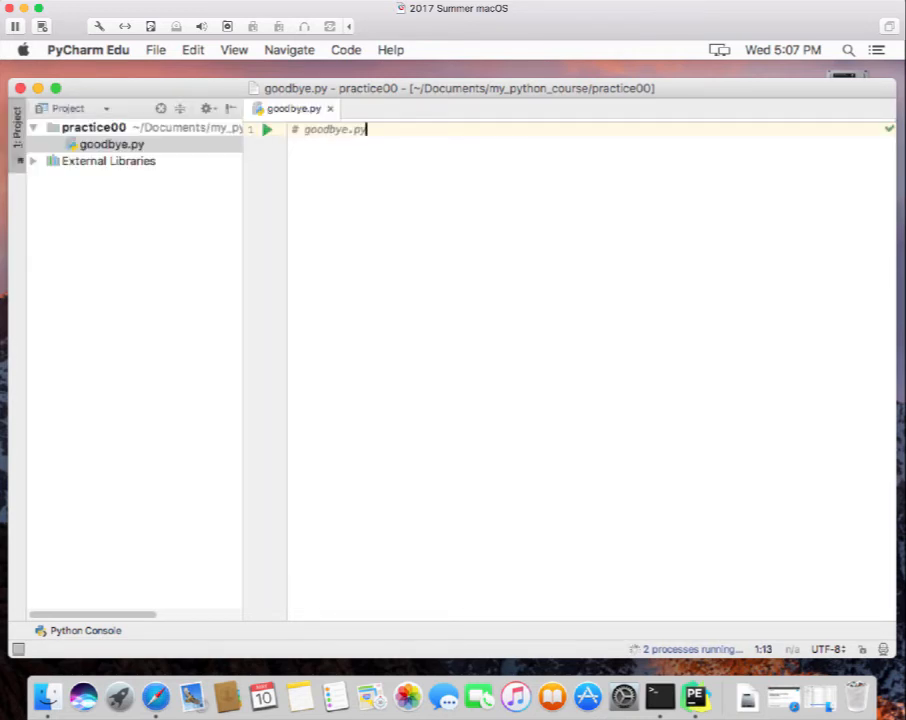
key(Return)
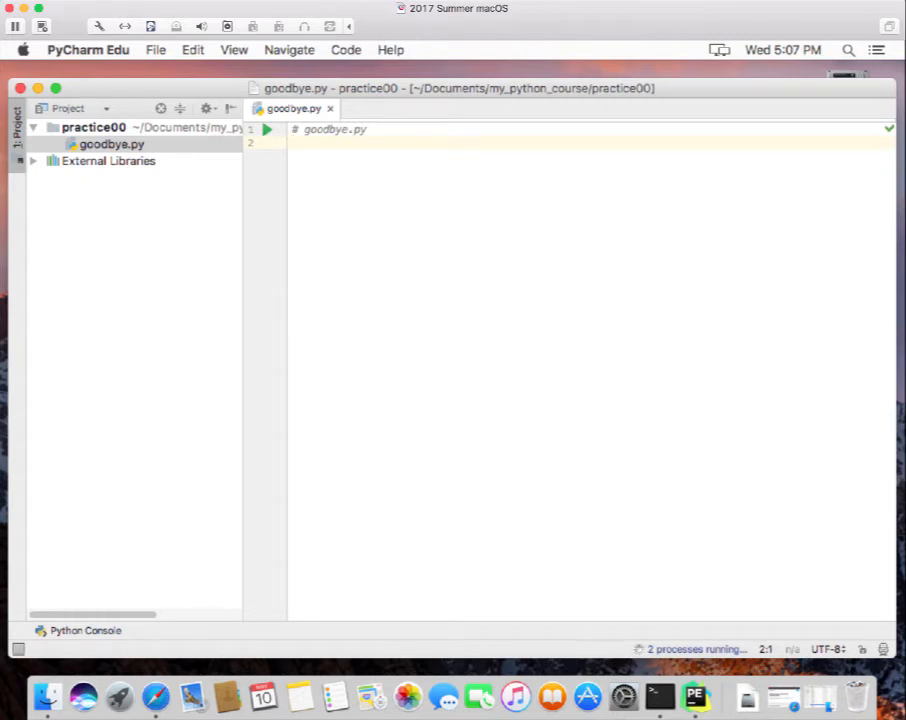
text(#)
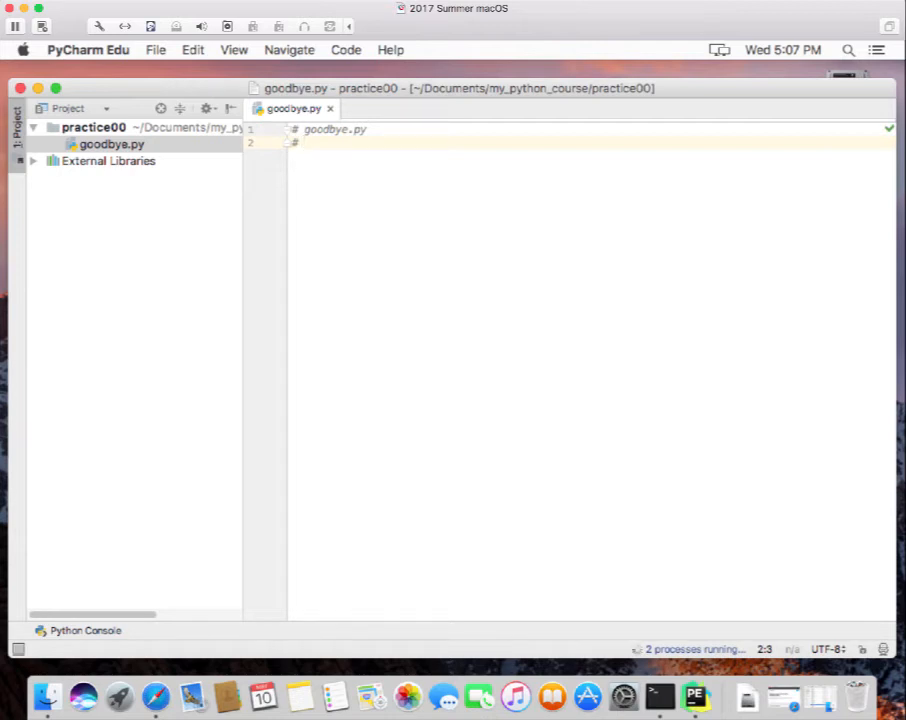
text( trivial program t)
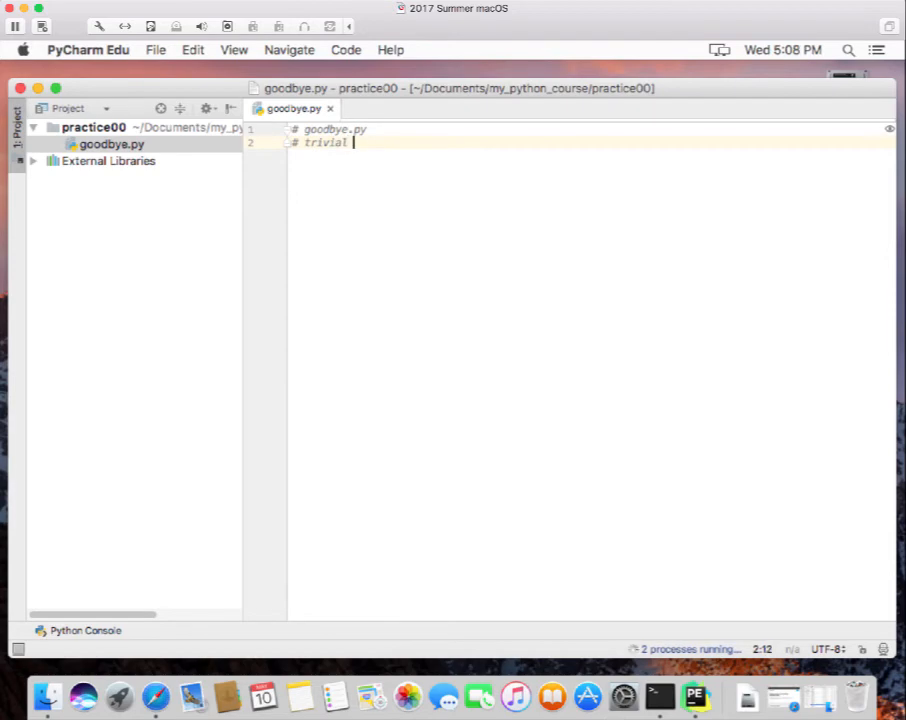
text(o print )
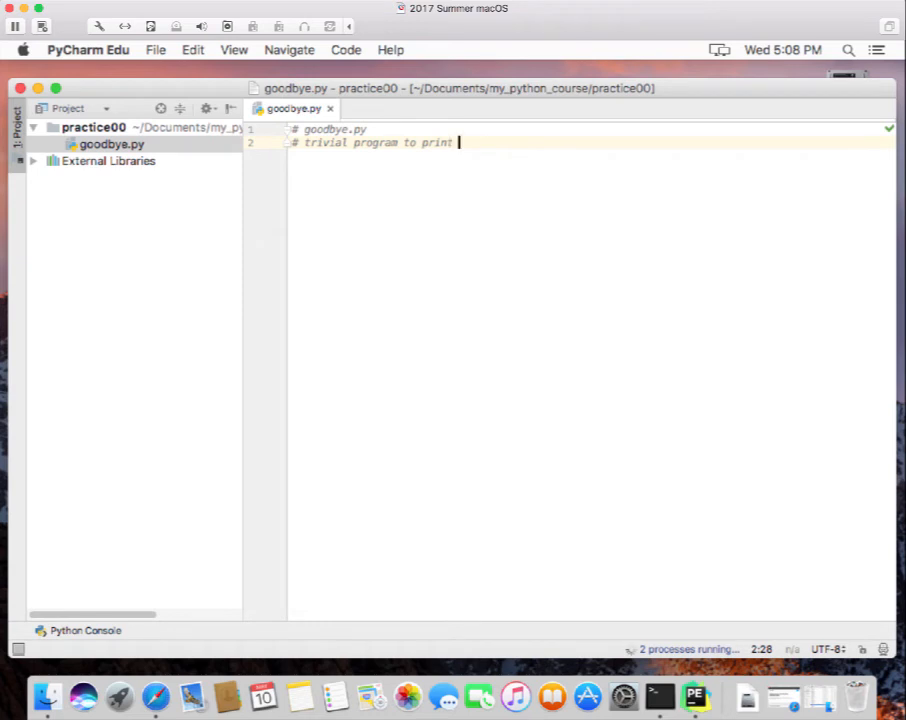
text(the sente)
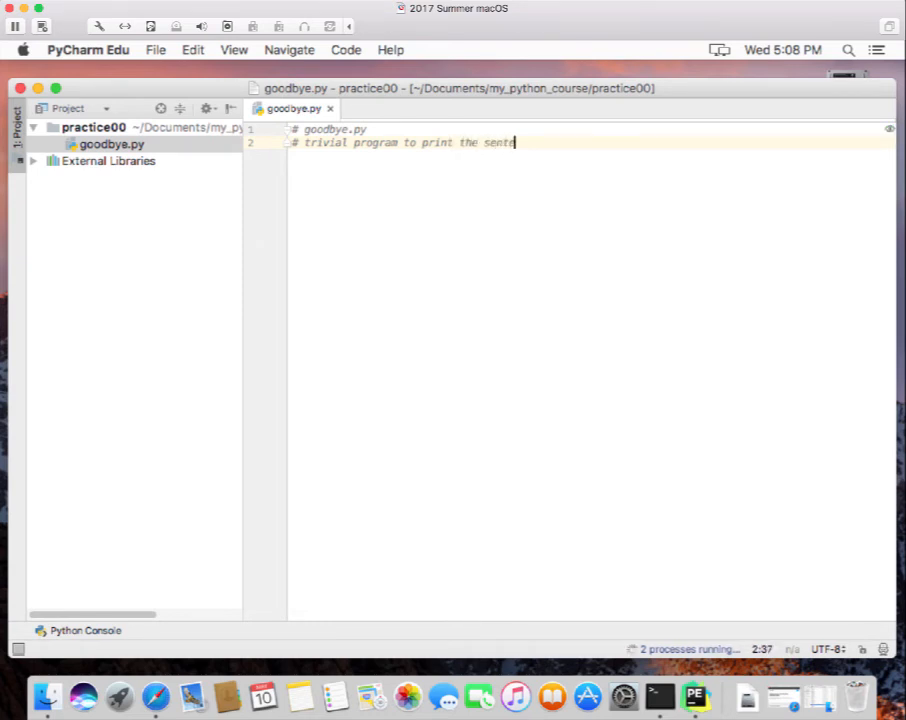
text(nce )
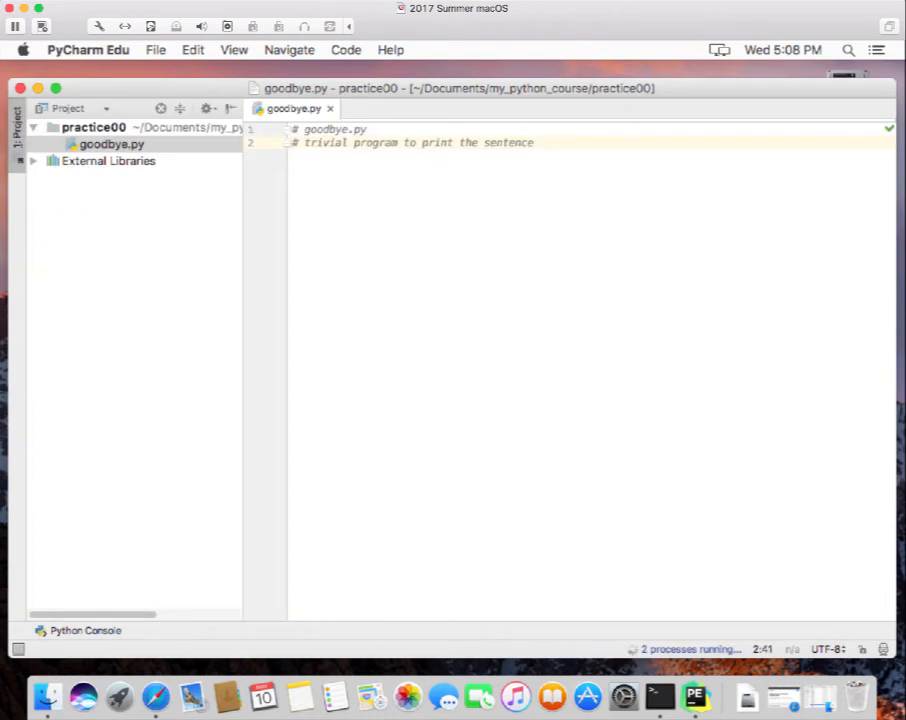
text("G)
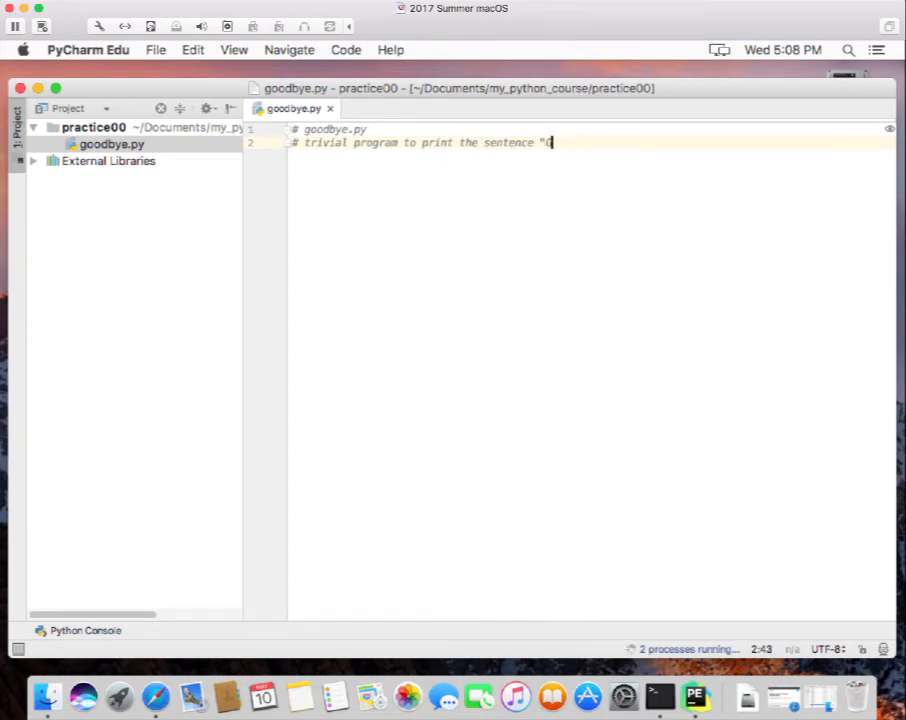
text(oodbye, Crue)
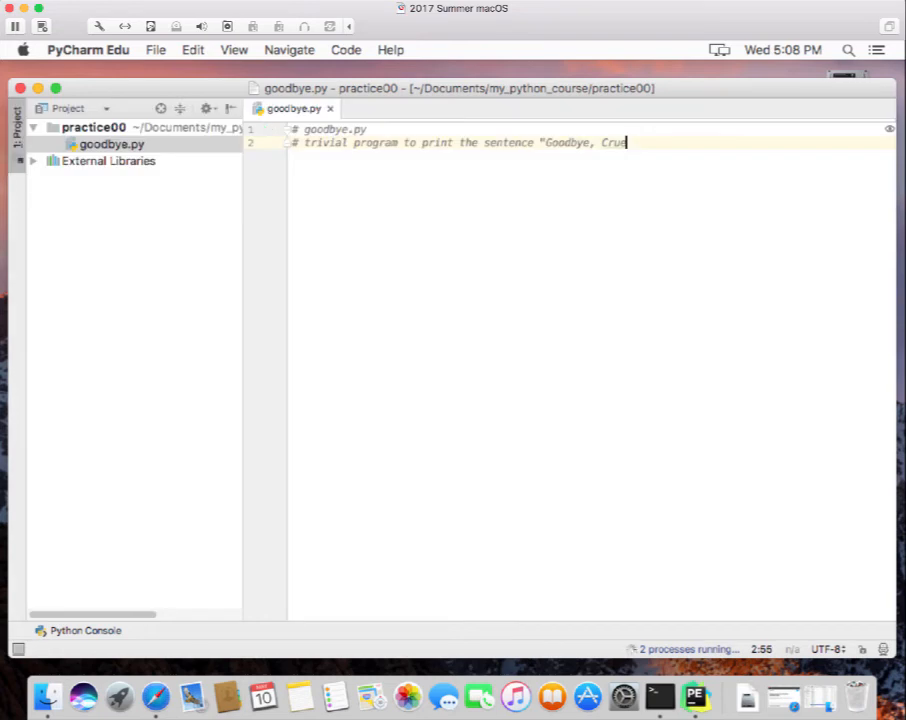
text(l World)
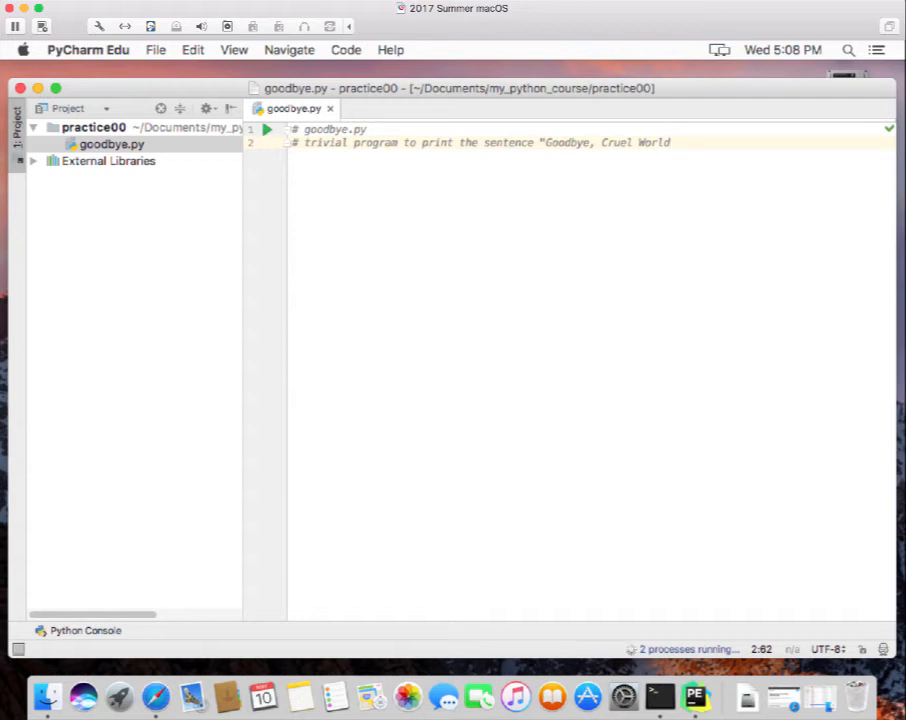
text(!".)
key(Return)
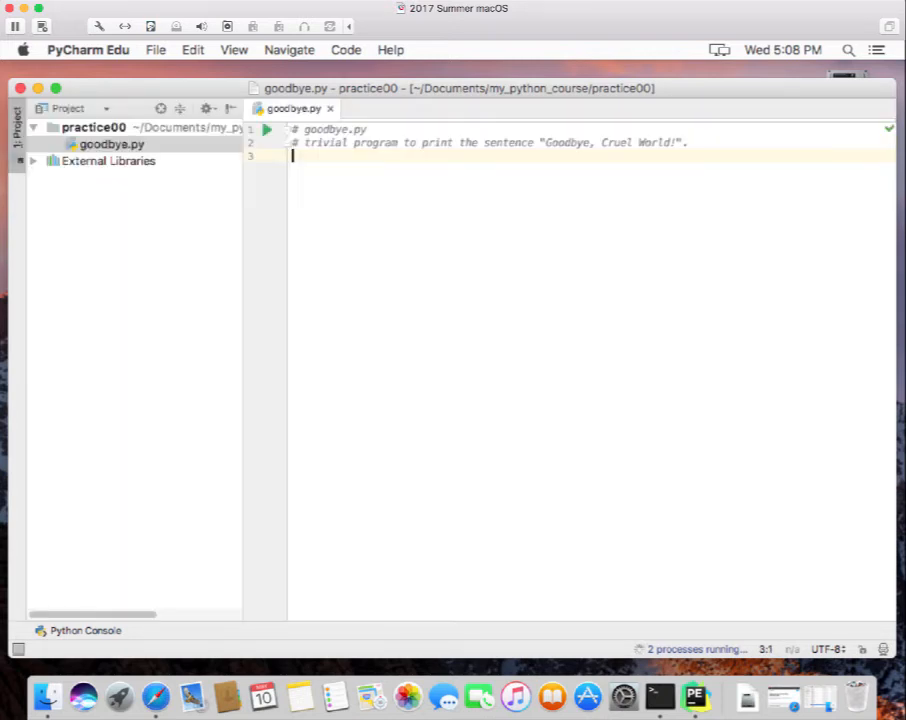
Leave a blank line and start print('') on line 4.
key(Return)
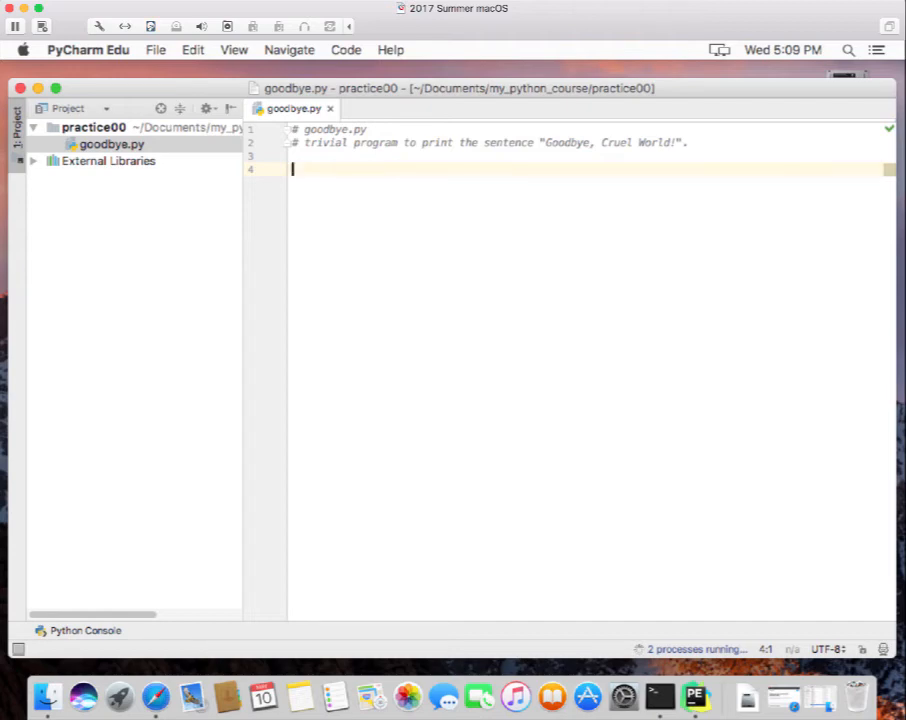
text(print)
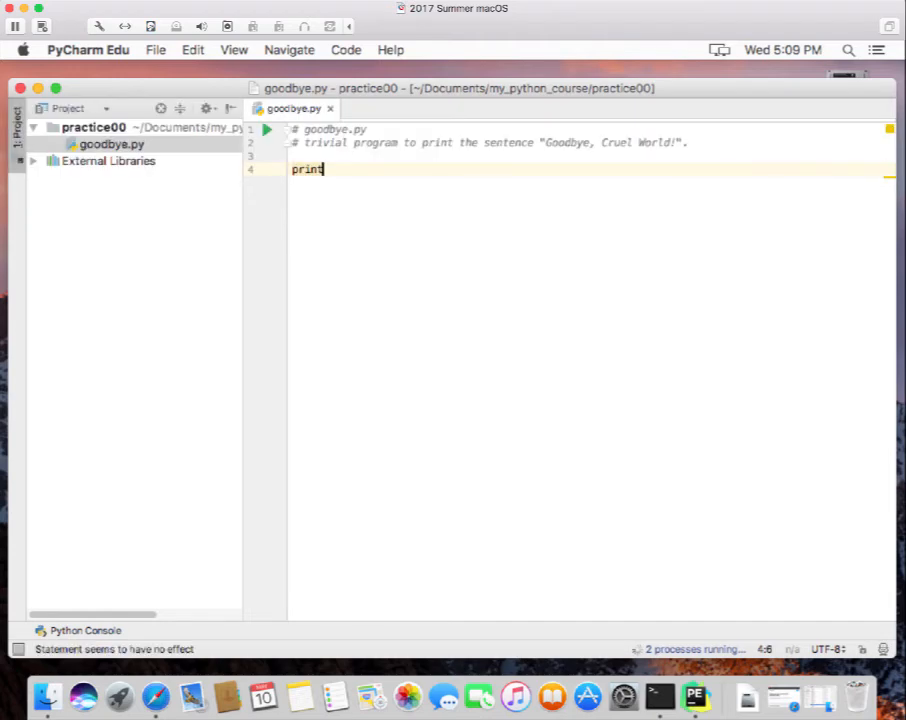
text(()
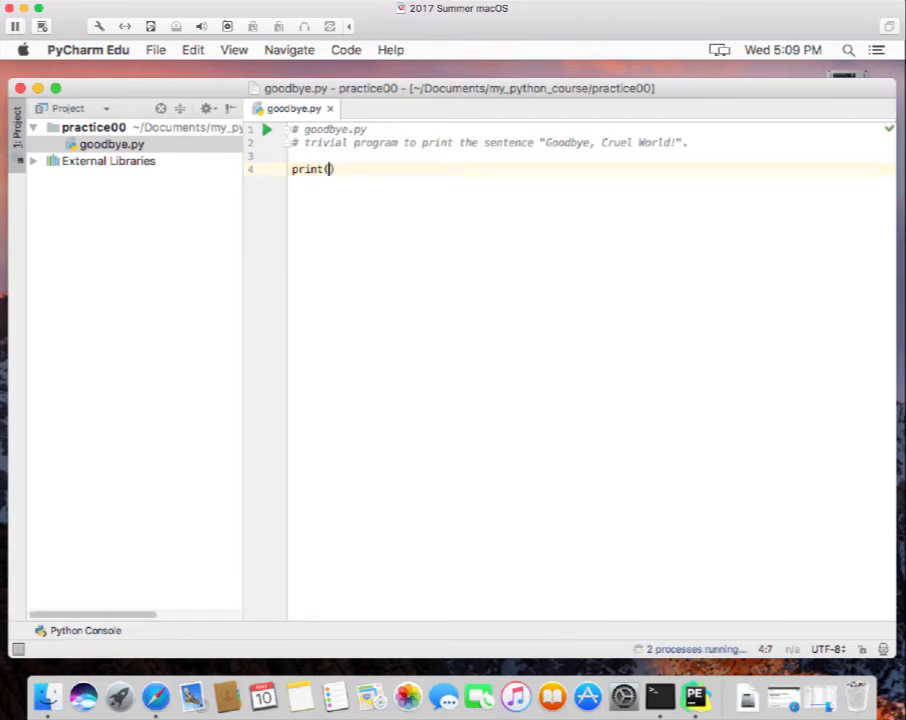
text(')
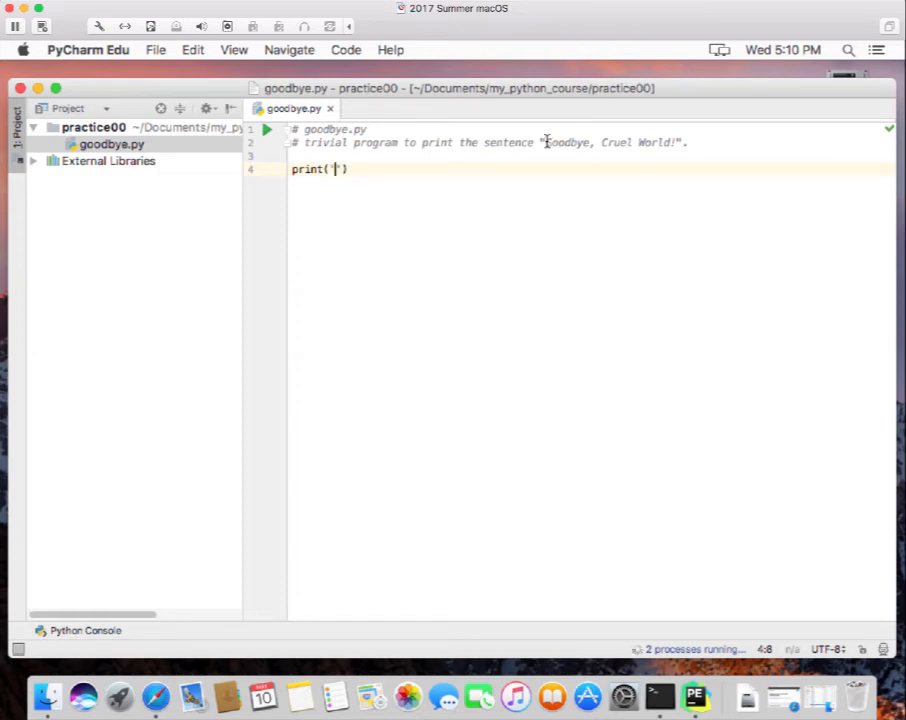
Copy 'Goodbye, Cruel World!' from the comment into the print quotes on line 4.
drag(544, 142, 680, 142)
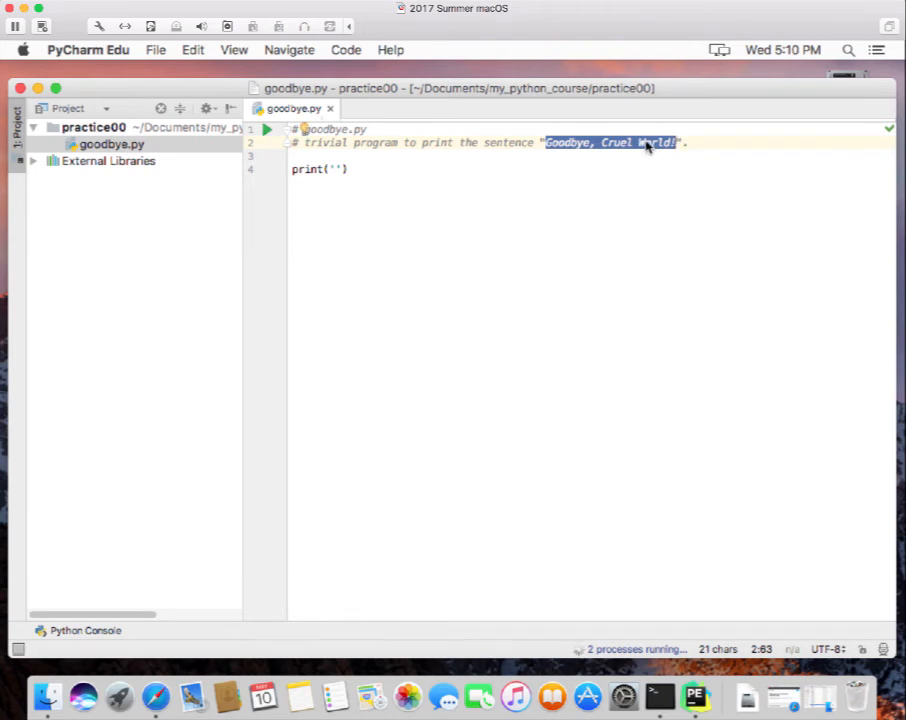
right_click(651, 146)
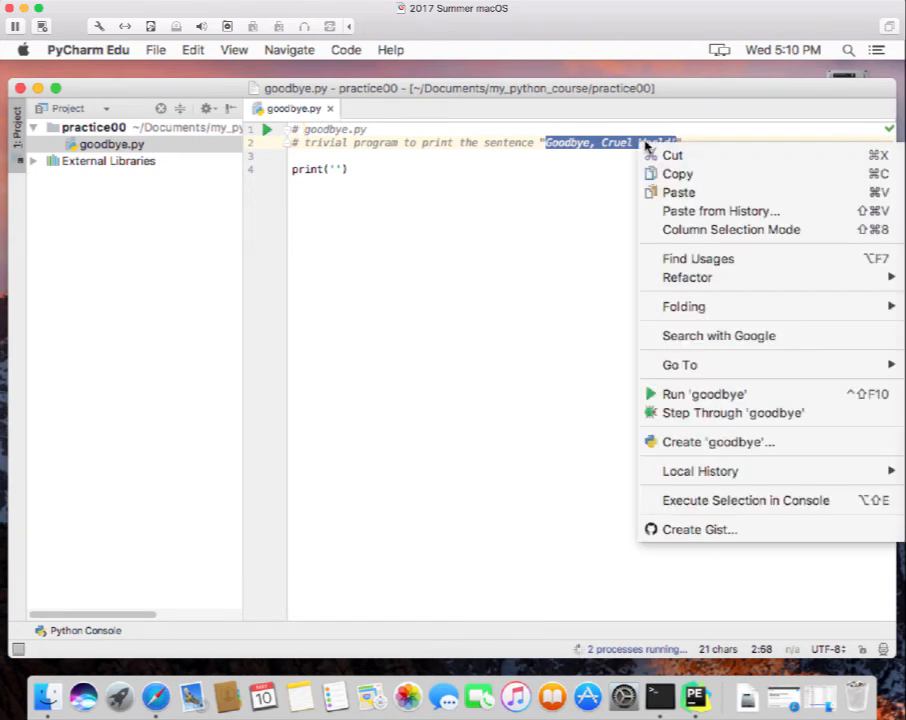
click(681, 175)
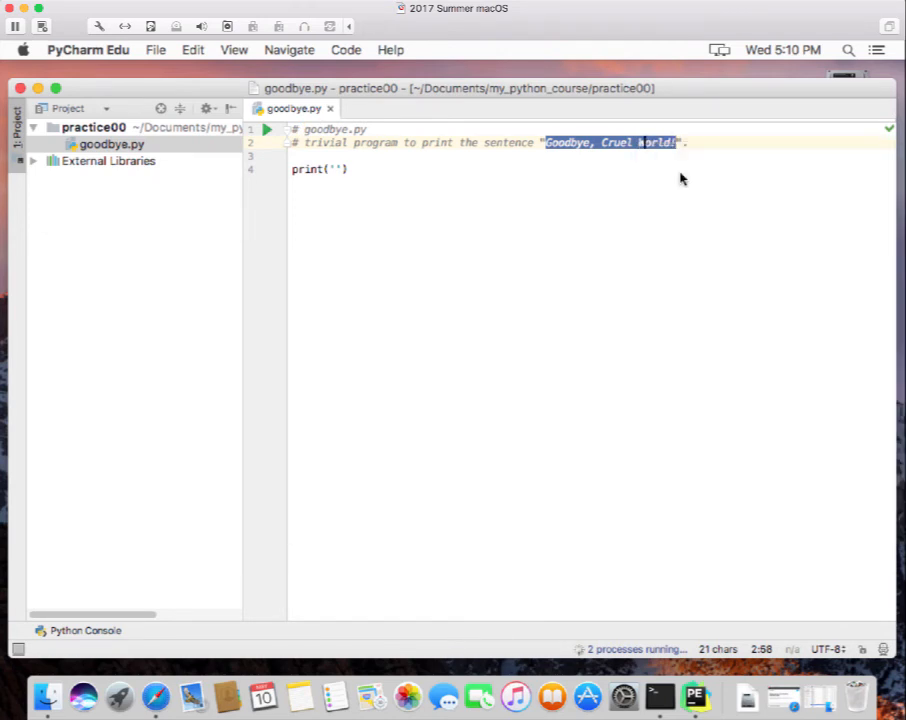
click(336, 167)
right_click(336, 168)
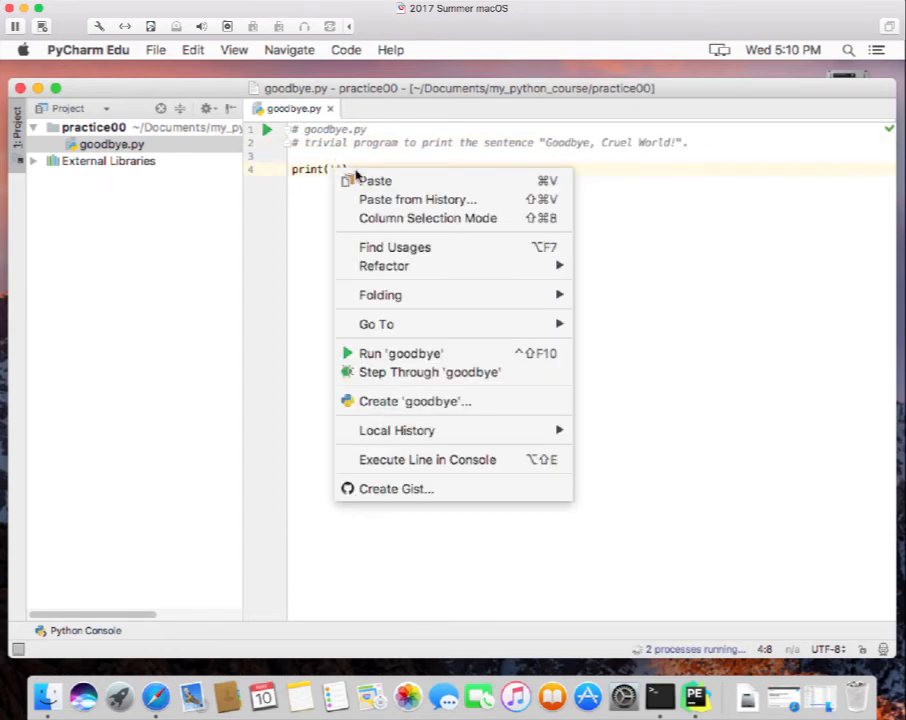
click(376, 182)
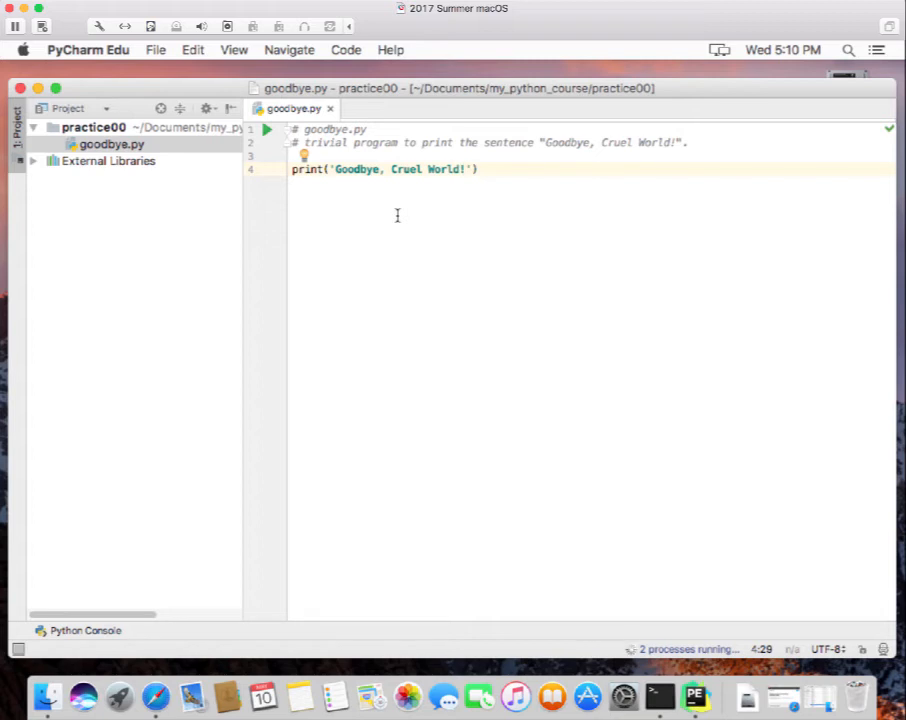
click(523, 168)
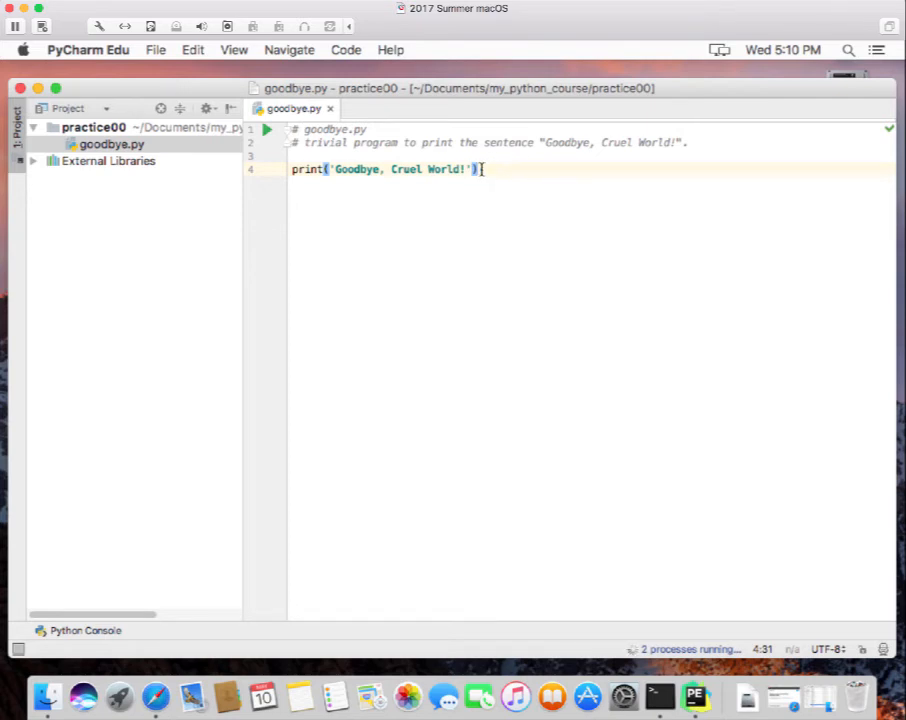
Add an empty line 5 after the print statement in goodbye.py.
key(Return)
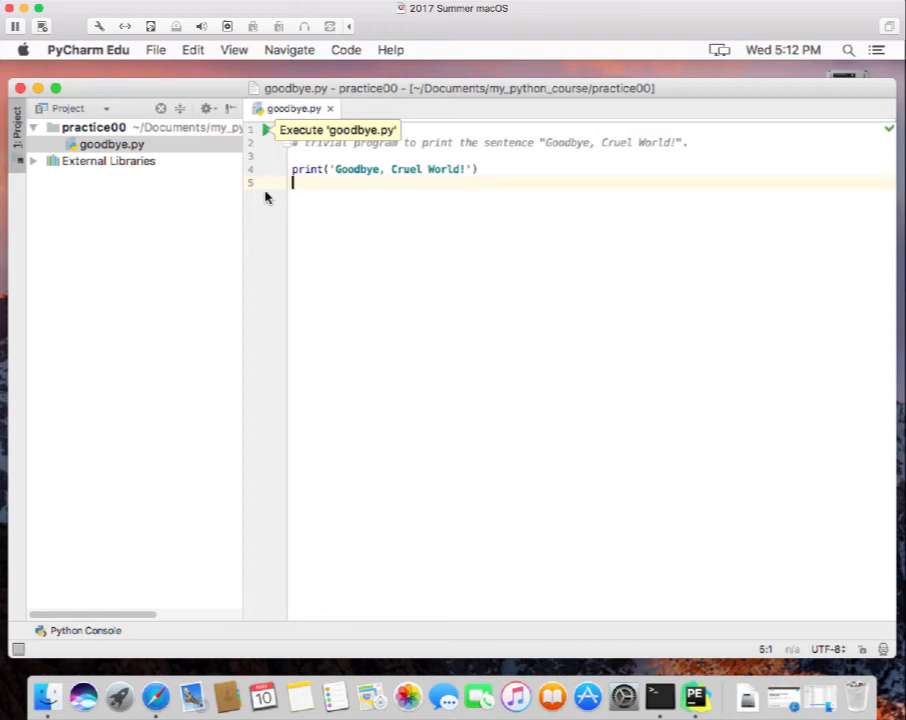
Rerun goodbye.py so the output shows Goodbye, Cruel World! with exit code 0.
click(267, 131)
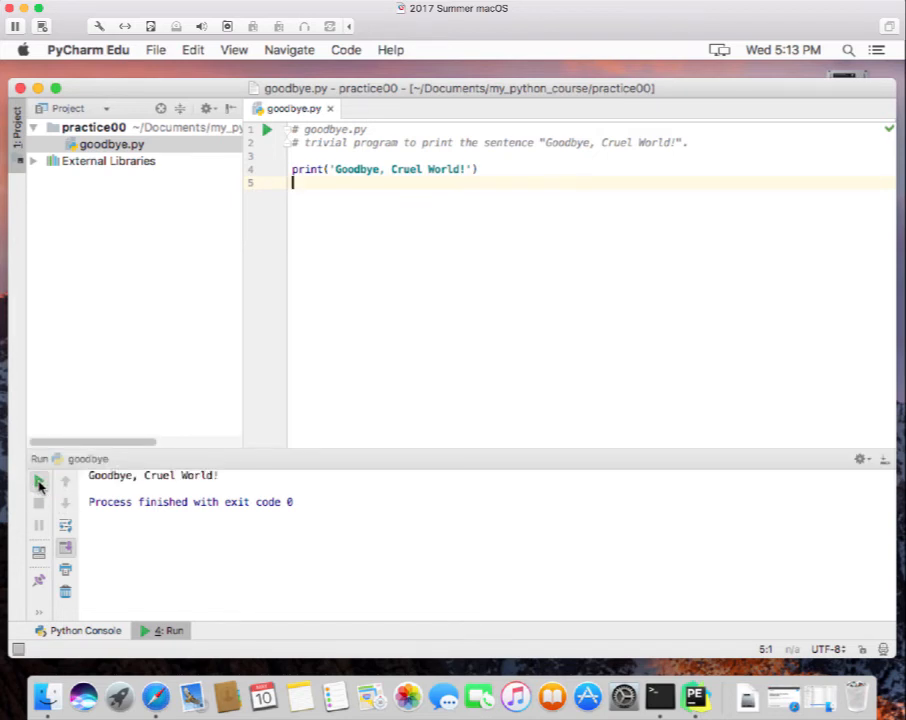
click(38, 483)
click(266, 131)
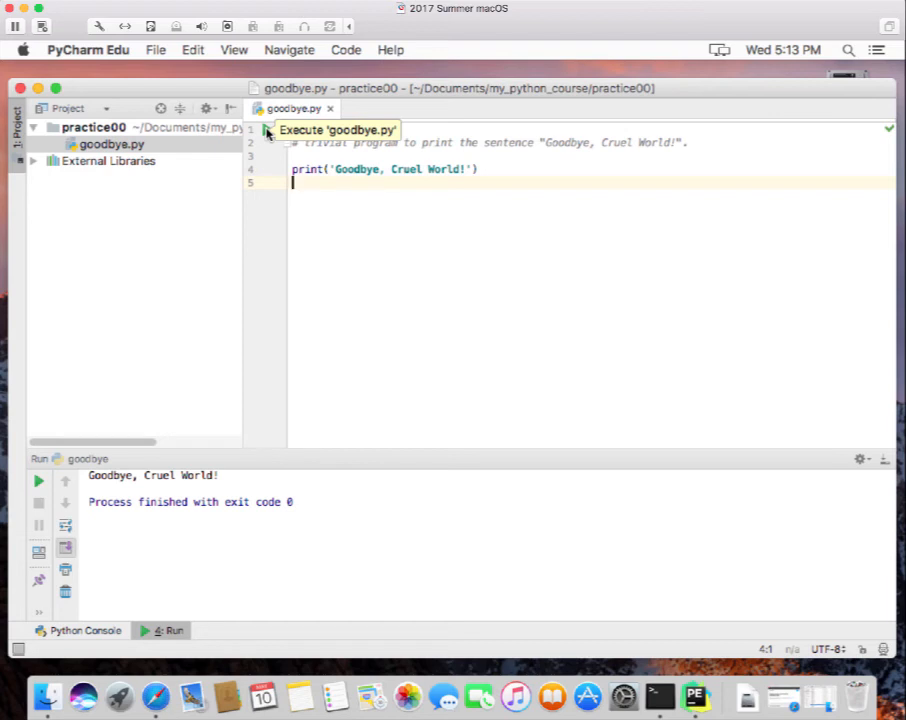
Append ' I am not coming back!' after 'World!' in the print string, fixing the typo.
click(467, 167)
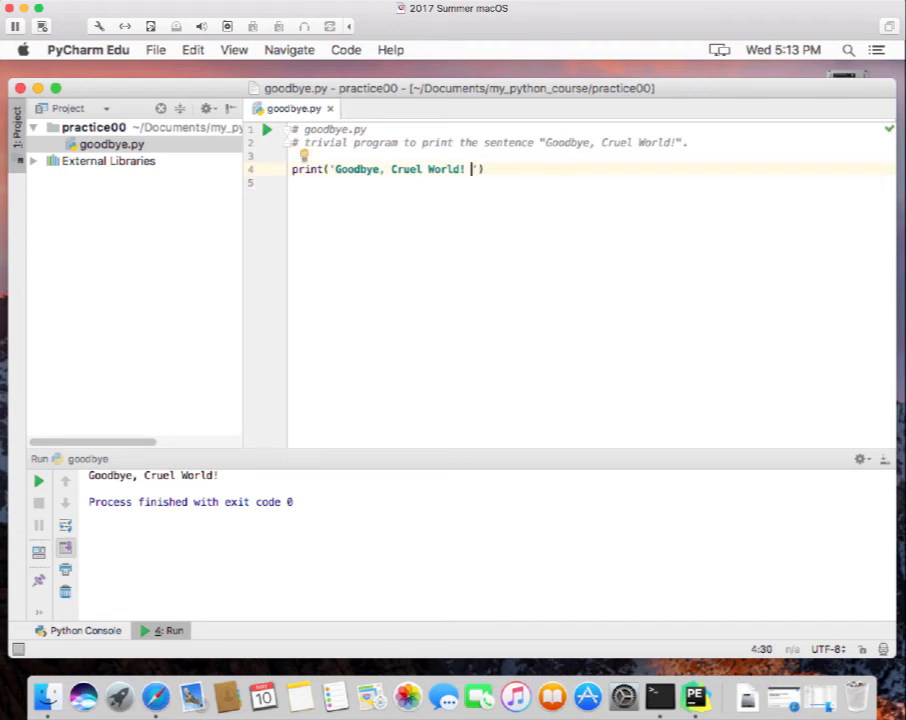
text(I am not coming a)
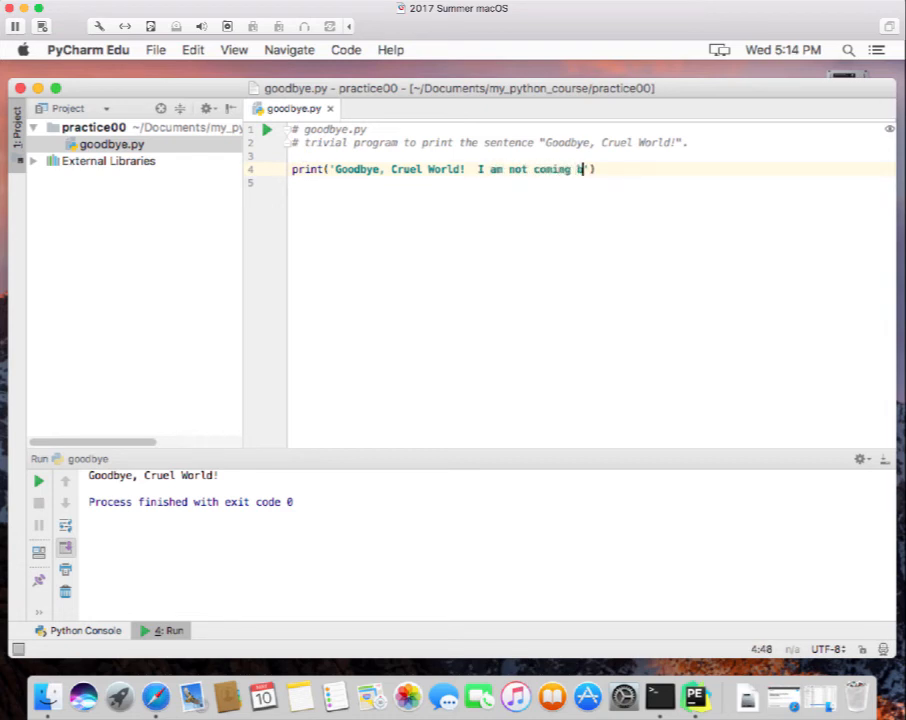
key(BackSpace)
text(back)
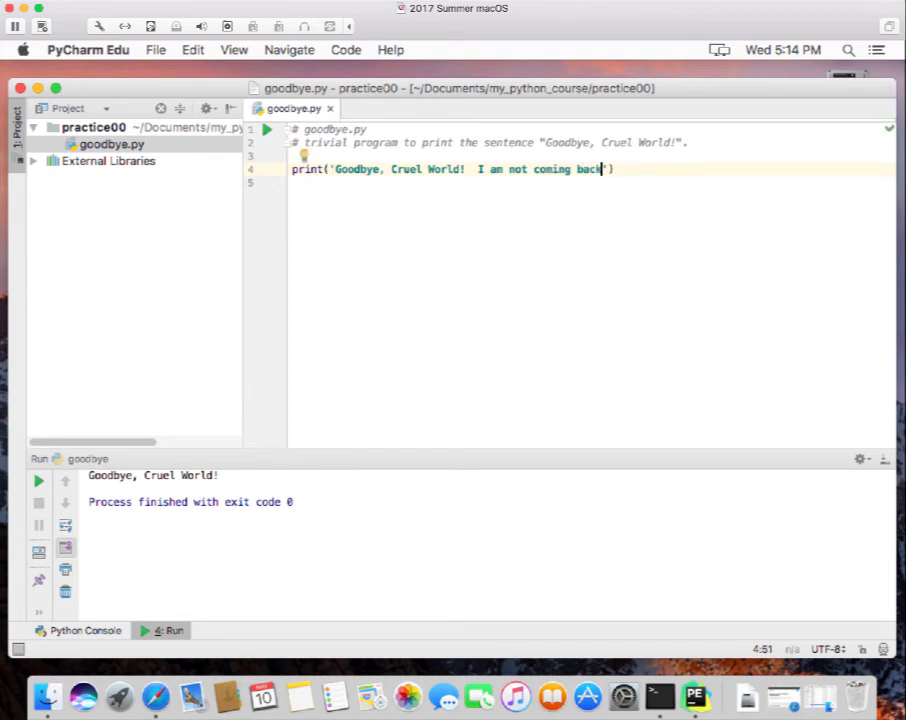
text(!)
click(604, 221)
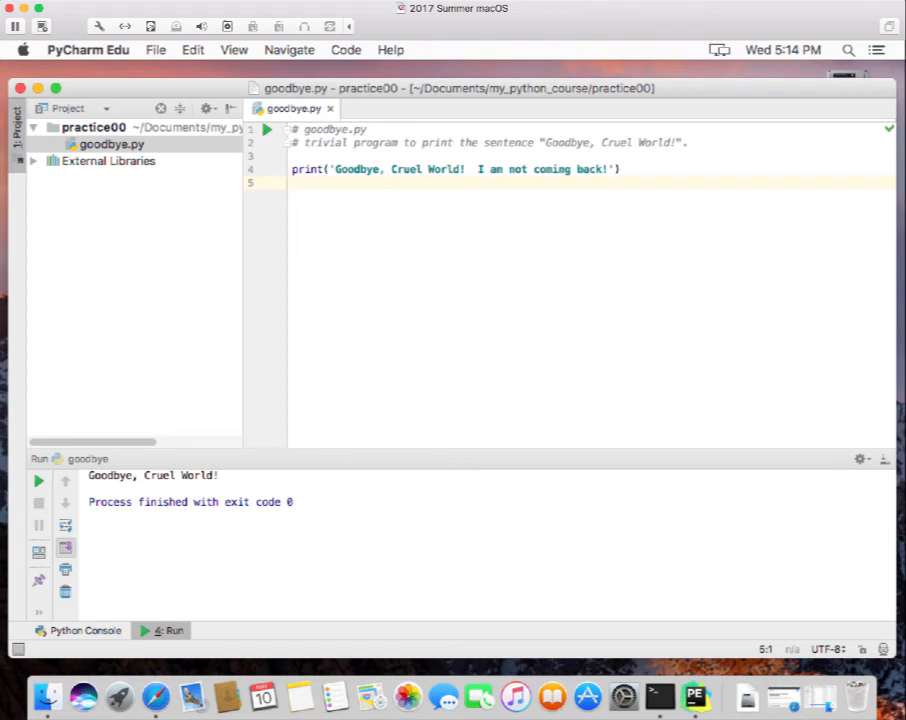
Rerun the edited goodbye.py so it prints the full sentence with exit code 0.
click(39, 484)
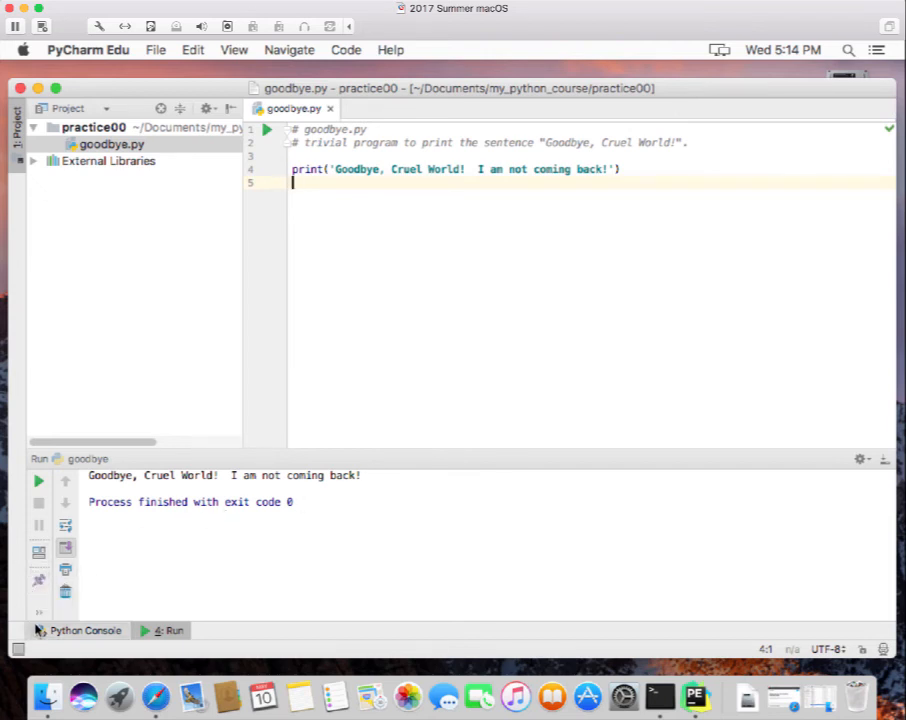
mouse_move(38, 610)
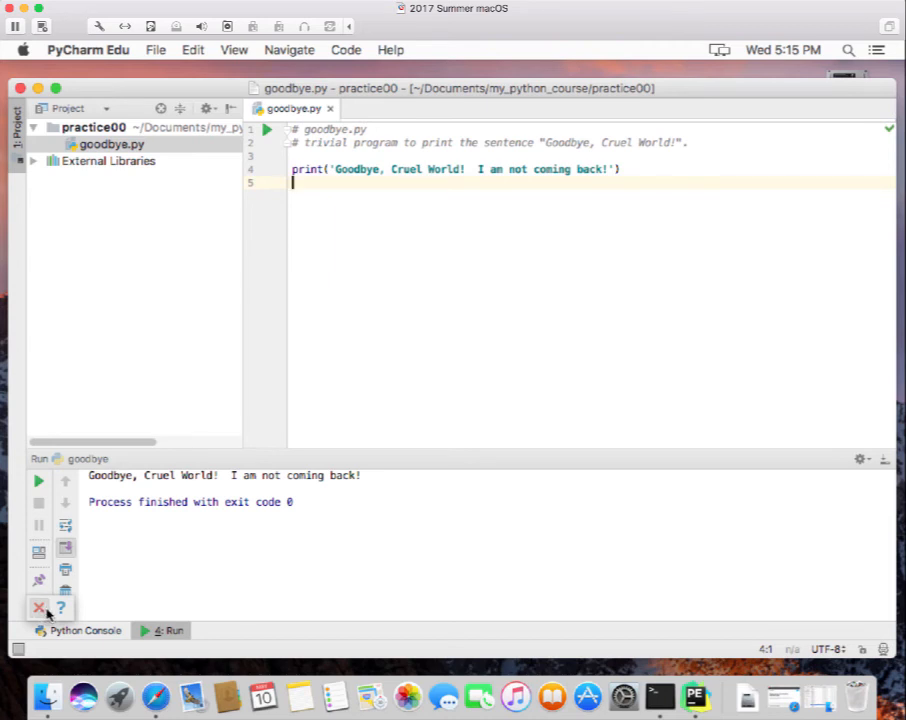
Close the Run output panel through its hidden overflow actions.
click(38, 612)
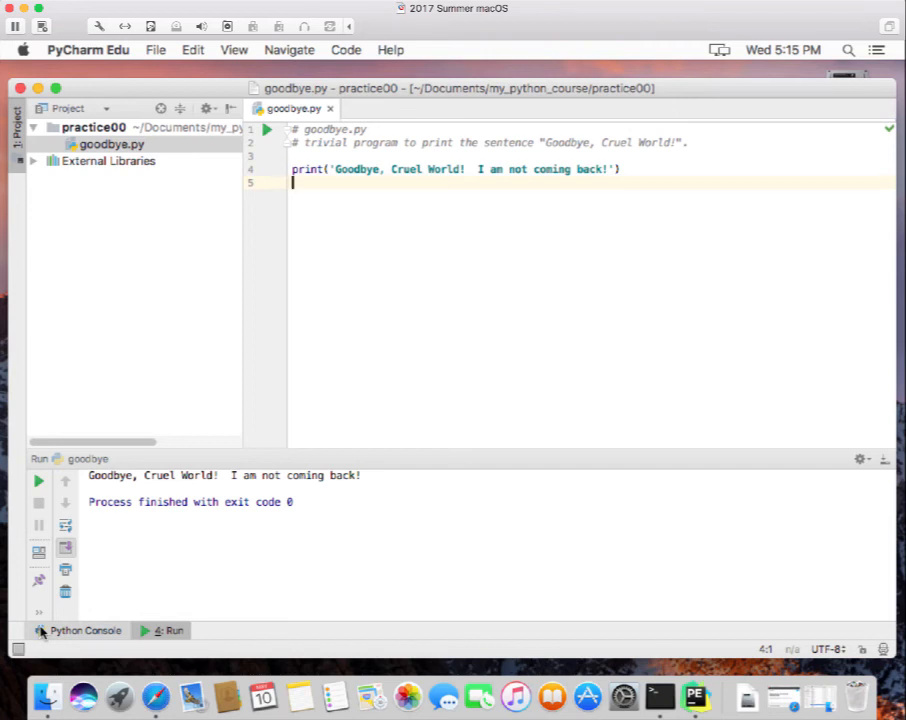
click(38, 611)
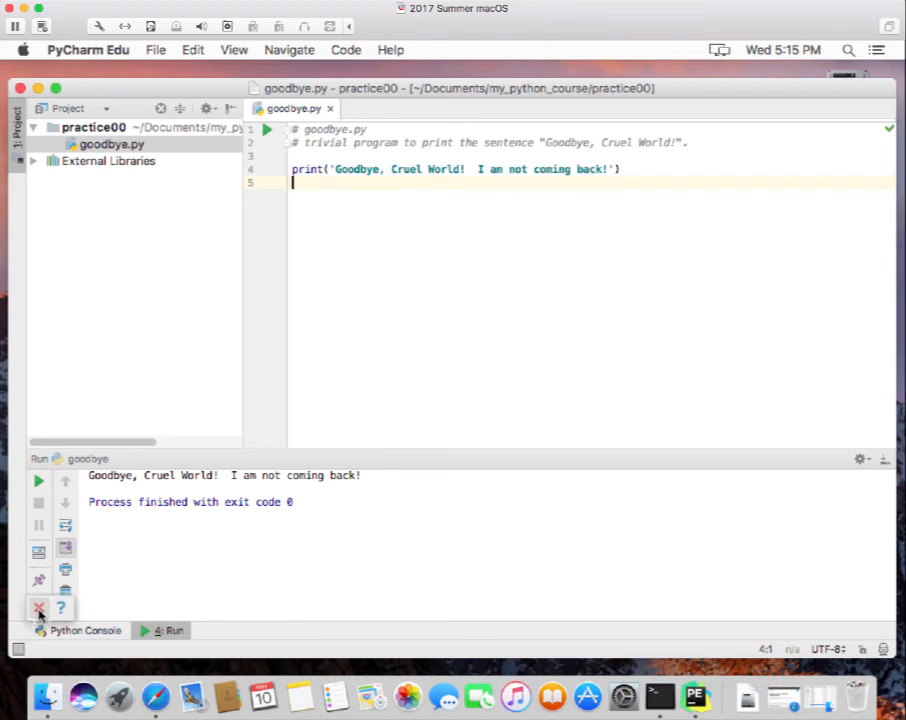
click(38, 610)
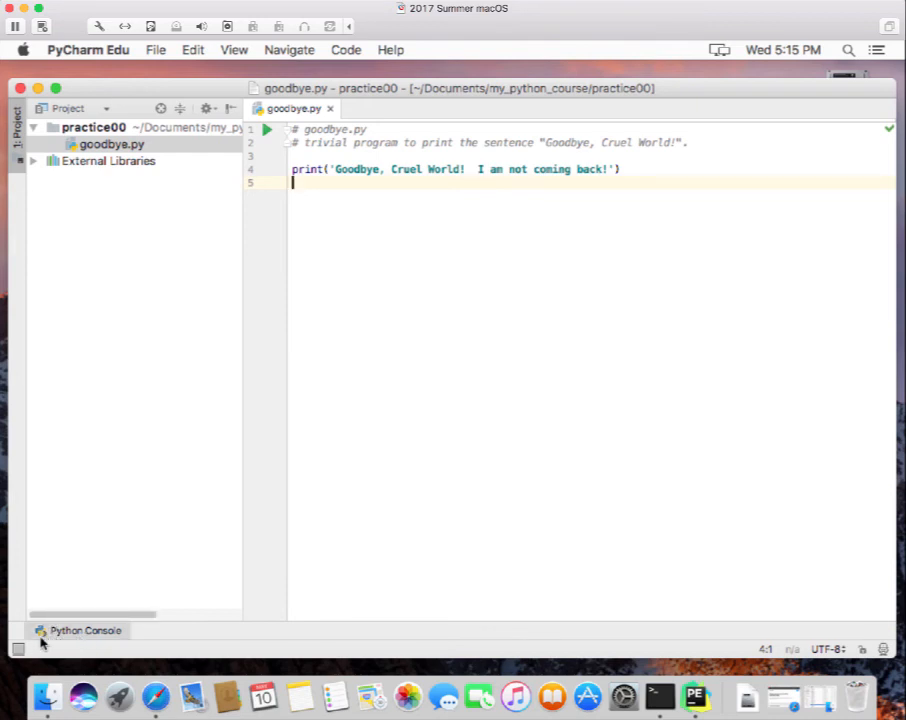
Bring up the Python Console at its Python 3.6.0 prompt.
click(108, 633)
click(108, 636)
click(108, 636)
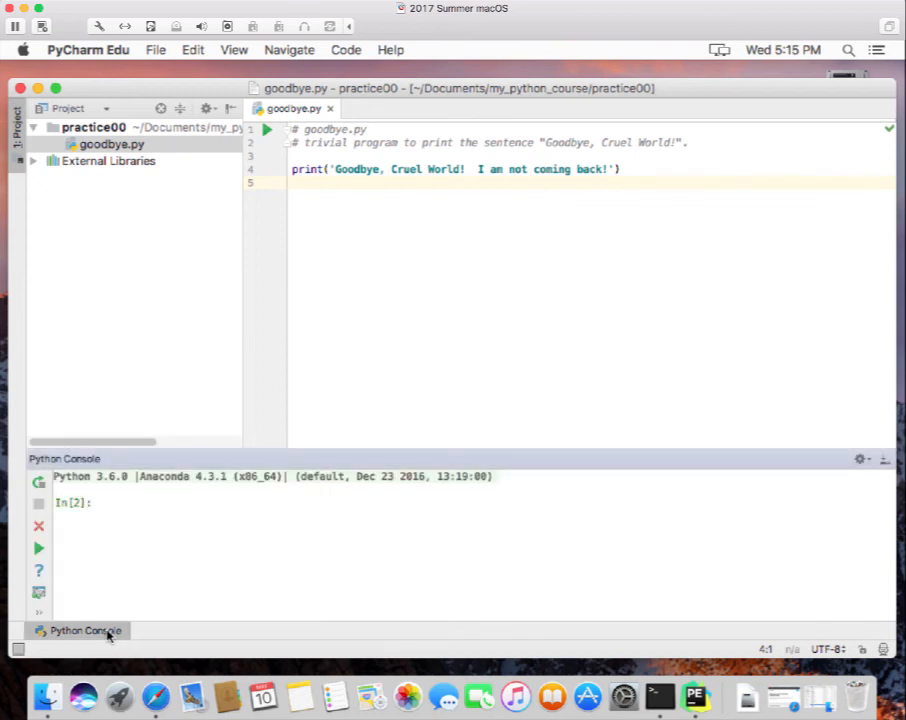
Execute print('hello') in the Python Console so it outputs hello.
click(108, 636)
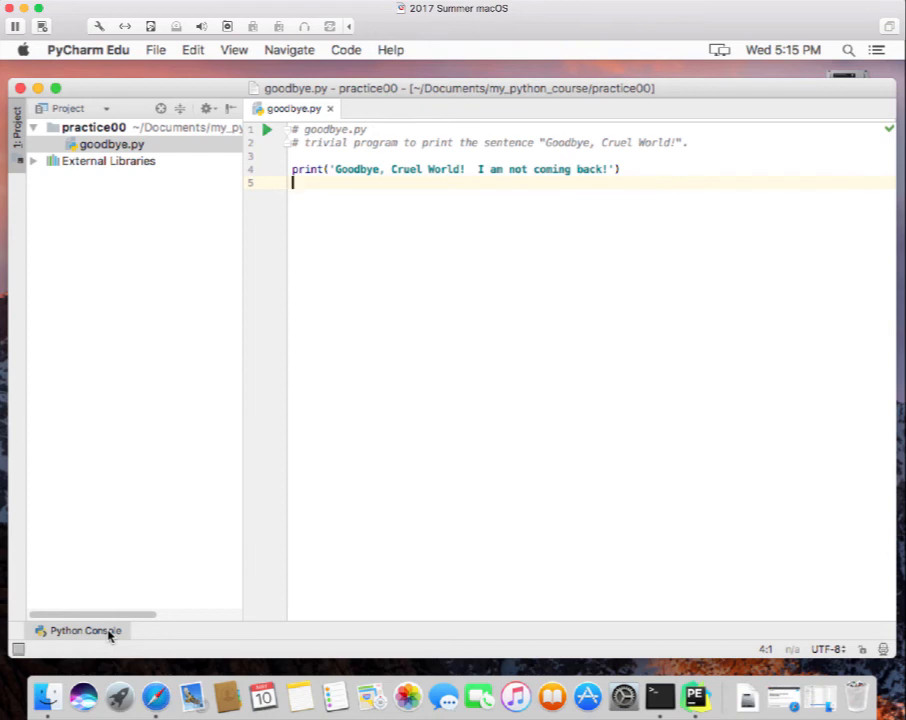
click(108, 634)
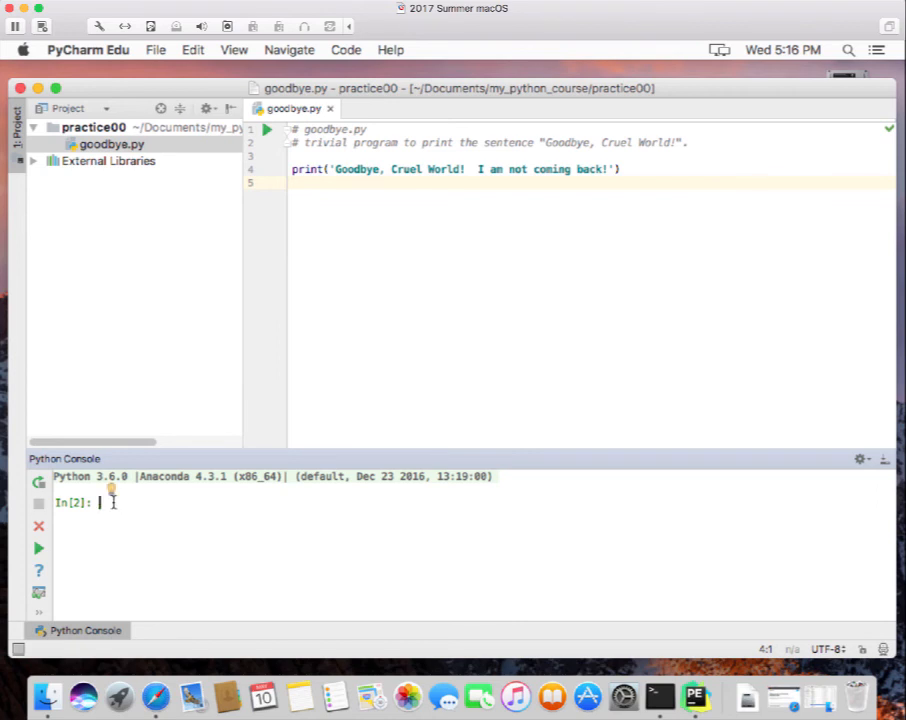
text(print('hello)
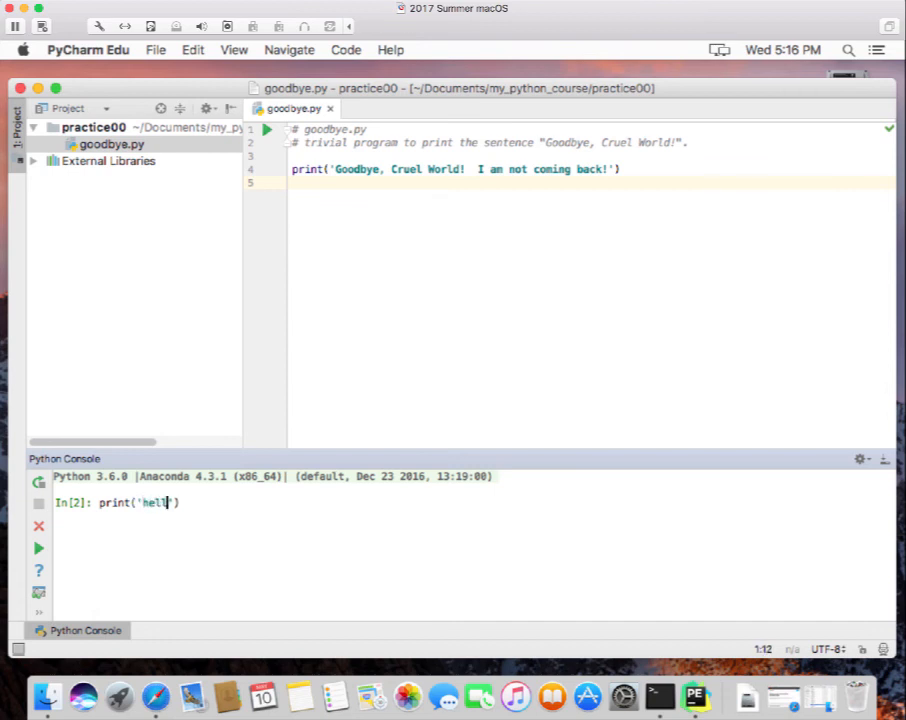
text('))
key(Return)
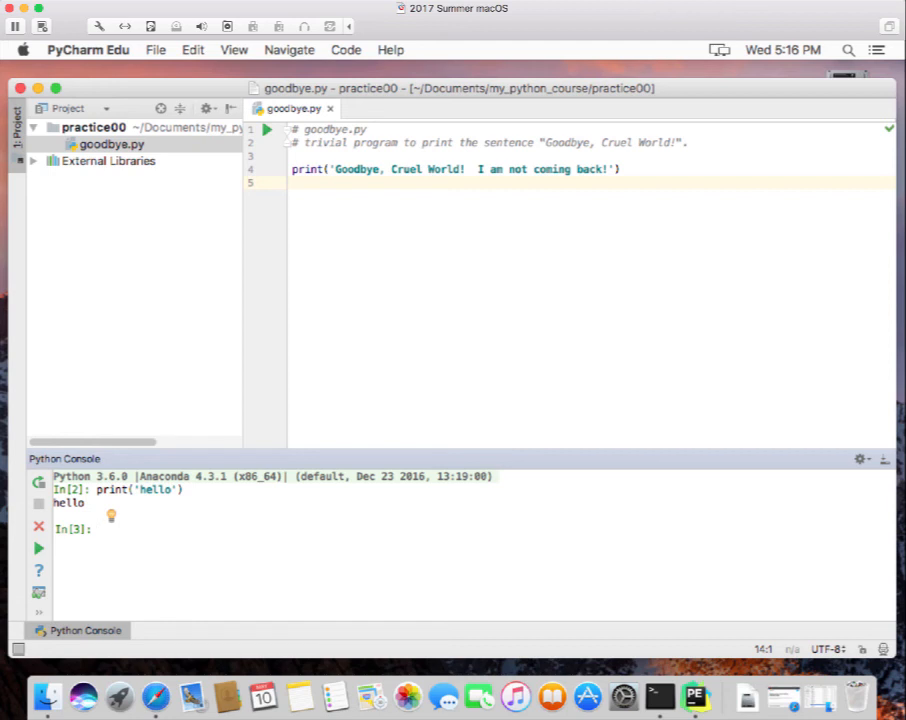
Run goodbye.py once more, then close the Run panel.
click(40, 549)
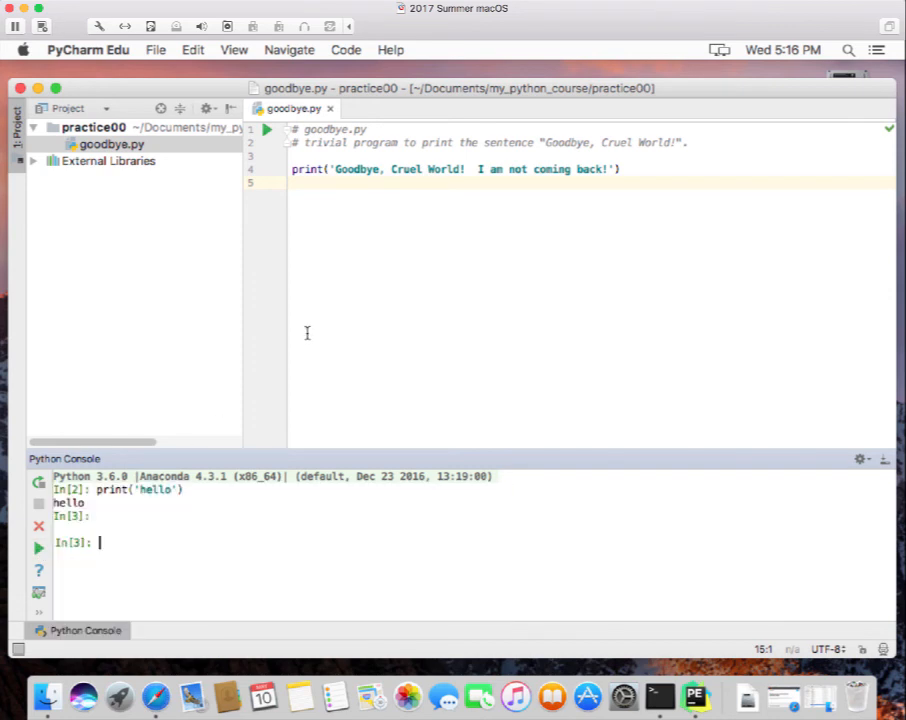
click(268, 131)
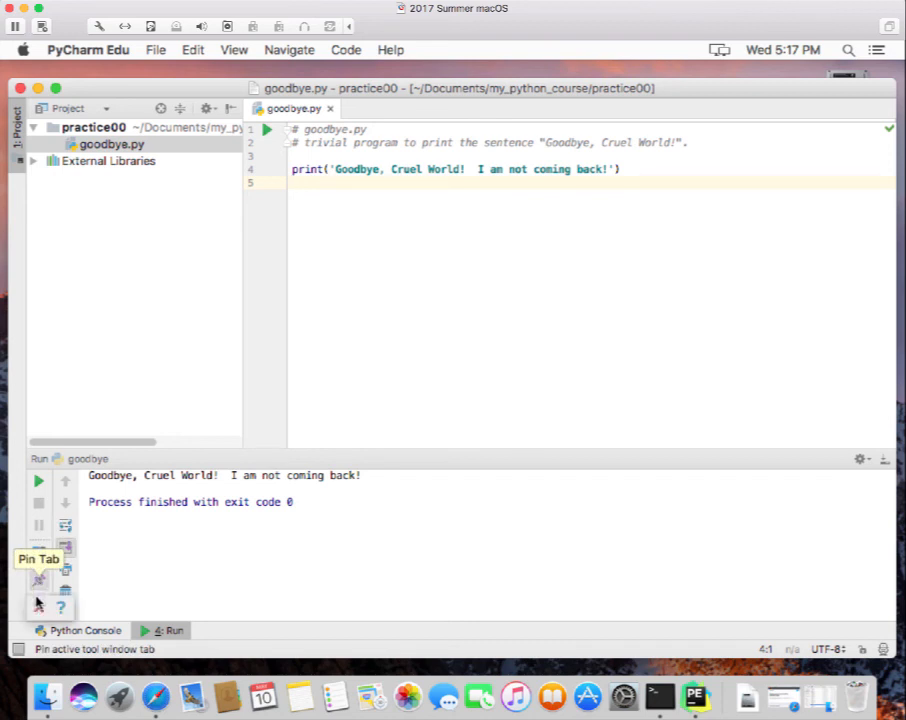
click(39, 610)
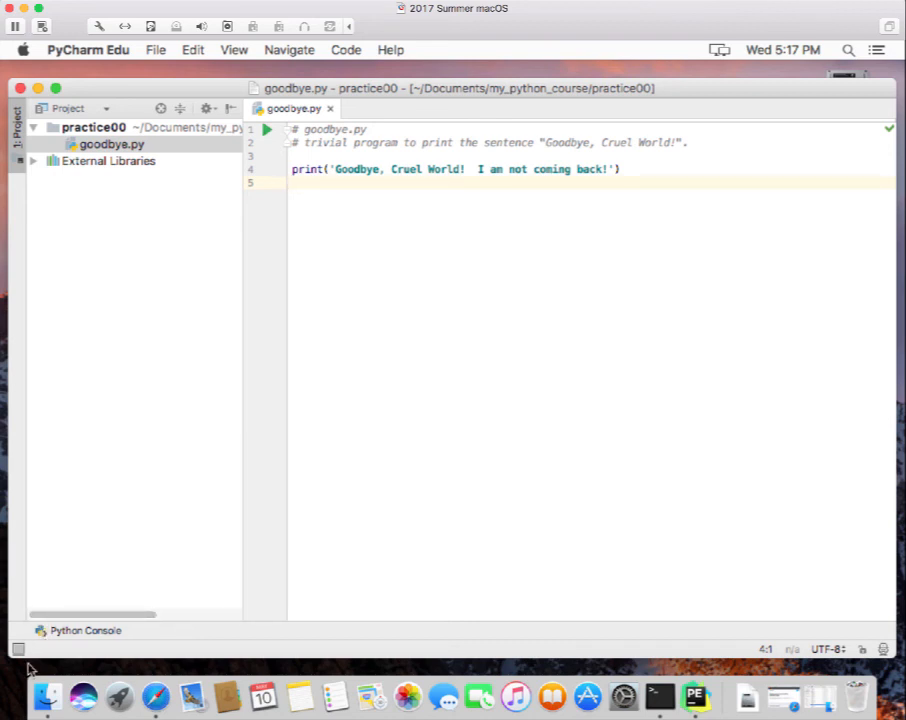
Shut down the Python Console session and close the goodbye.py editor tab.
click(67, 632)
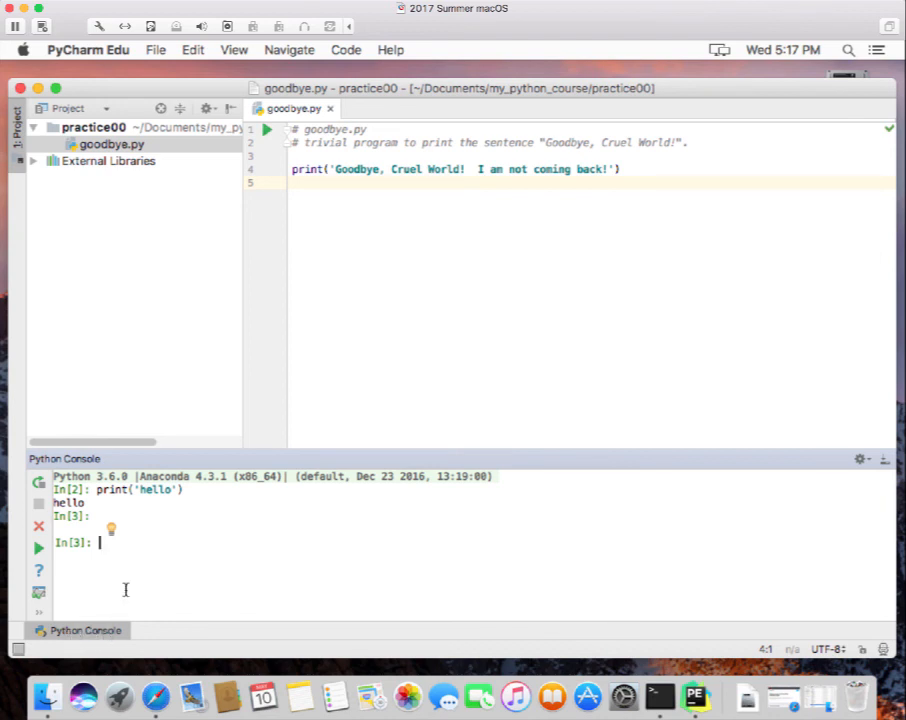
click(38, 527)
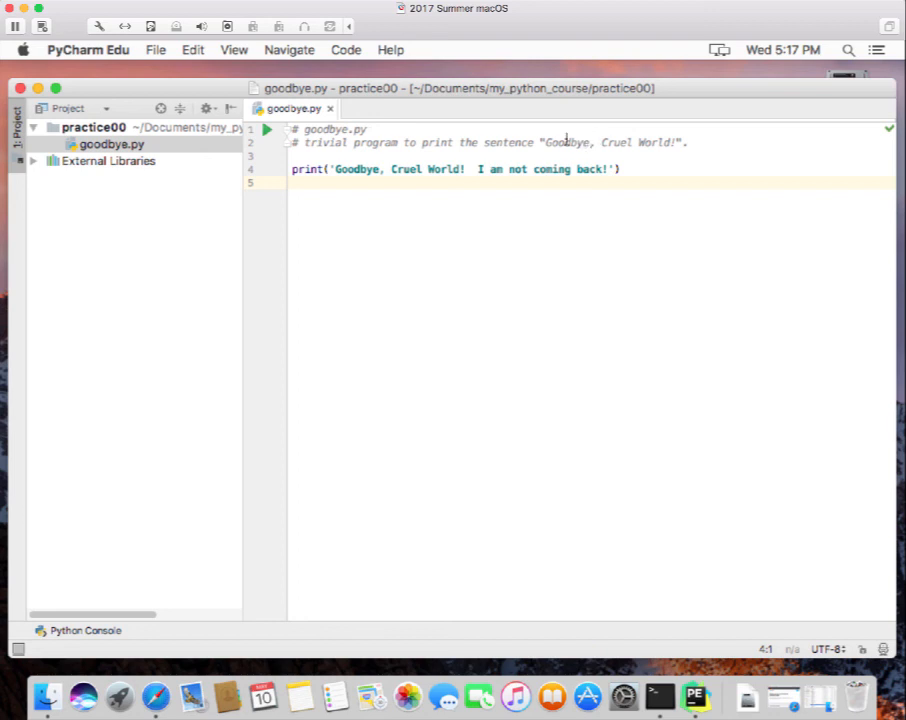
click(332, 109)
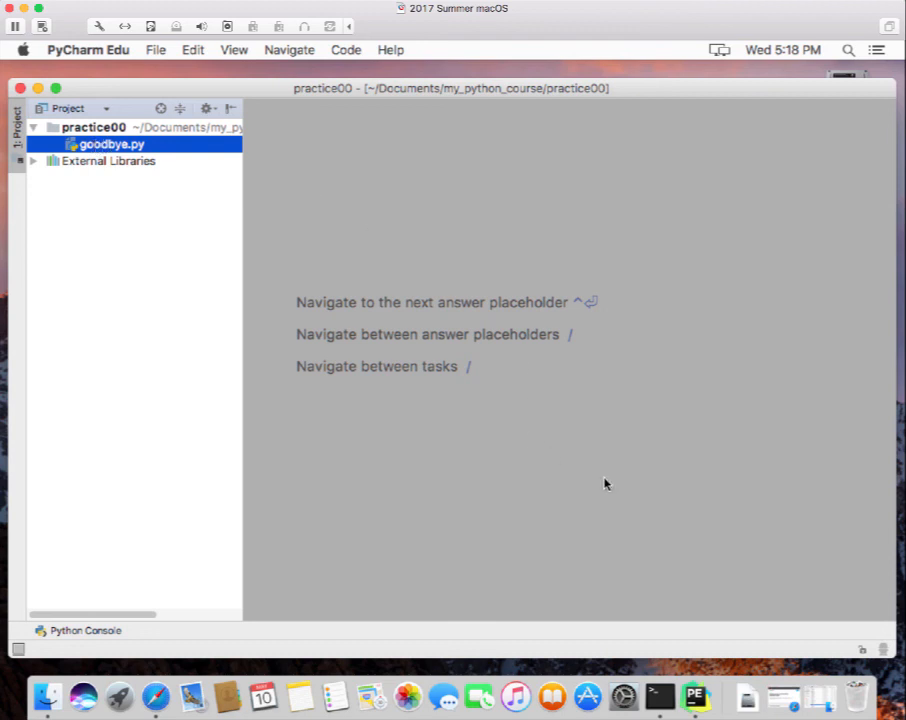
right_click(698, 703)
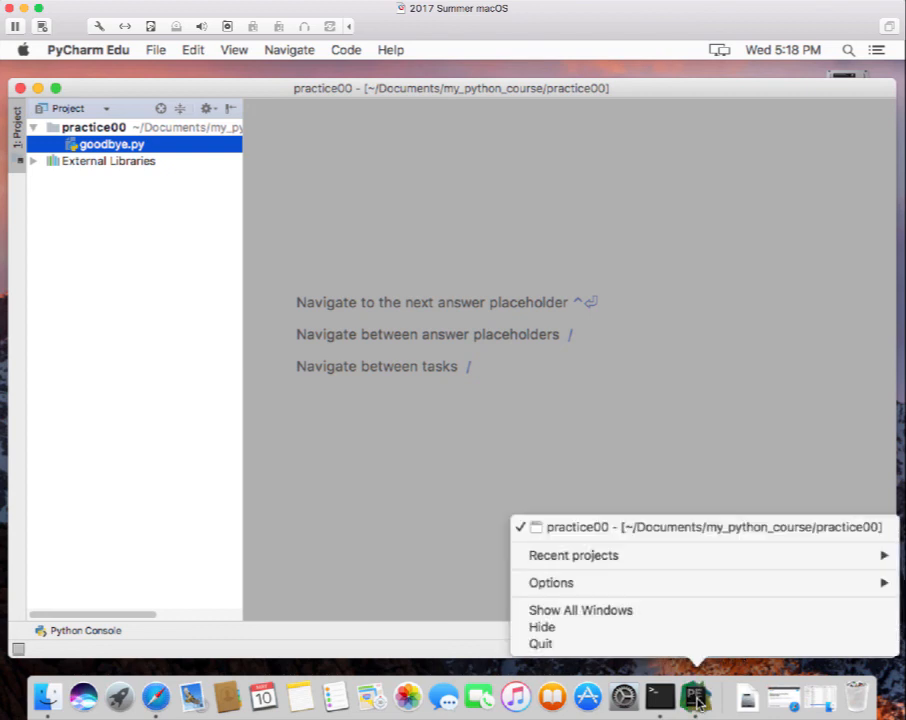
mouse_move(651, 590)
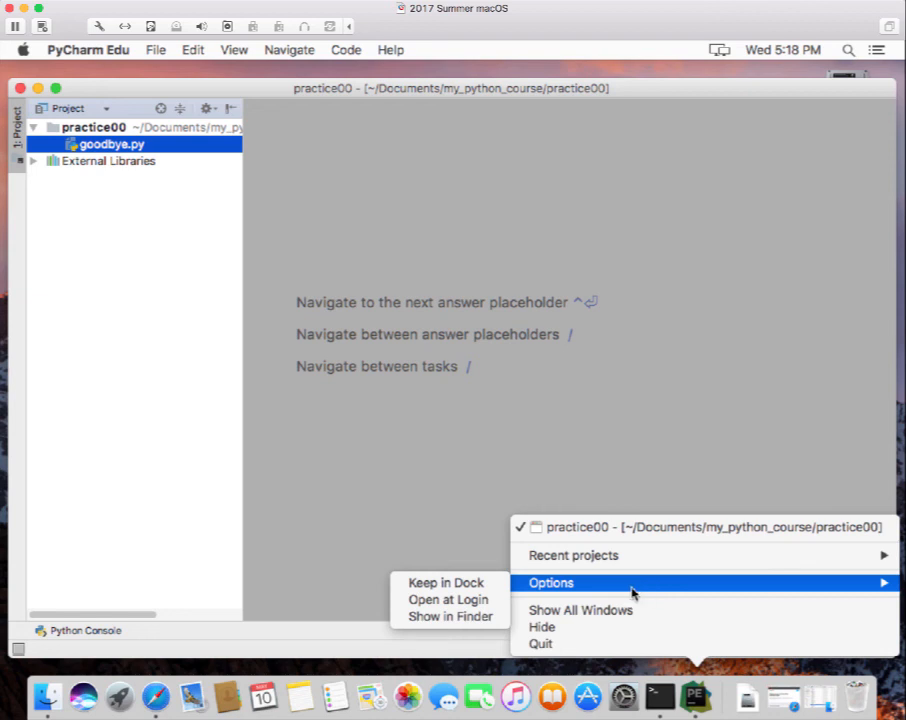
click(469, 587)
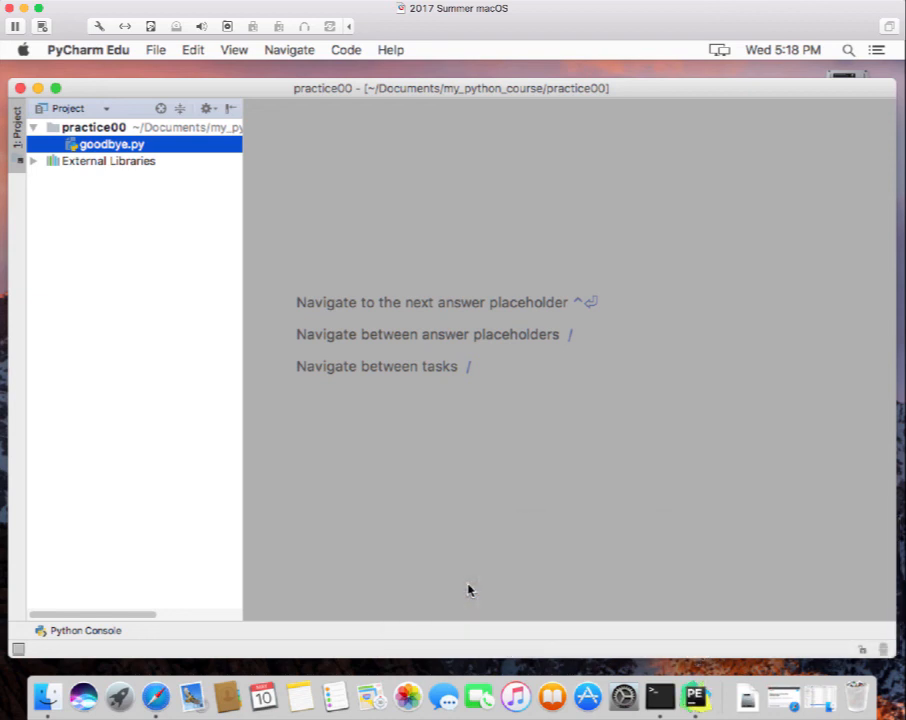
Close the practice00 project window and Welcome screen, then relaunch PyCharm Edu from the Dock.
click(19, 89)
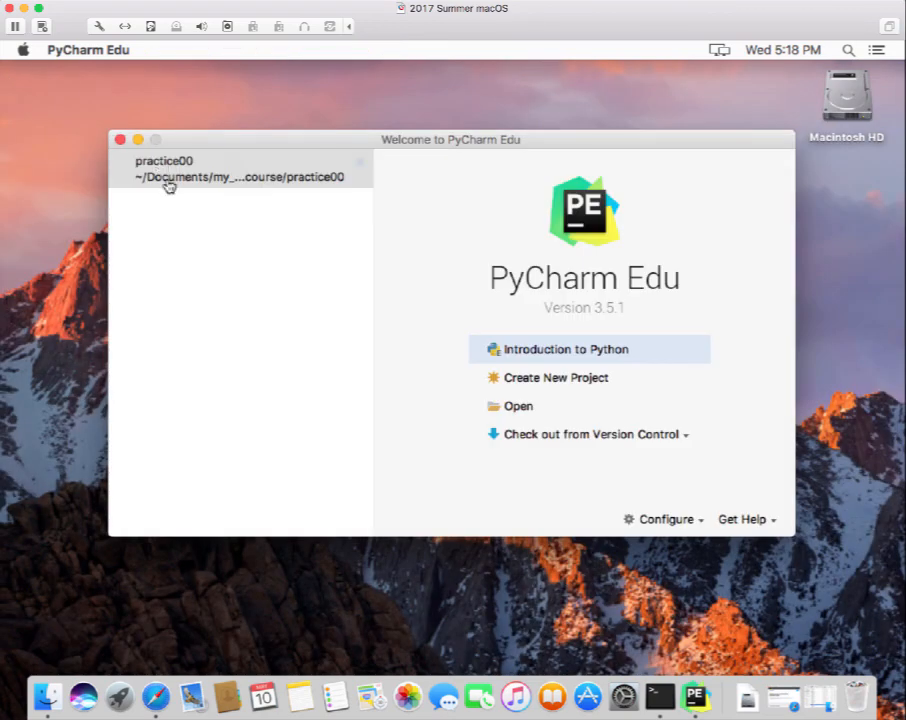
click(119, 140)
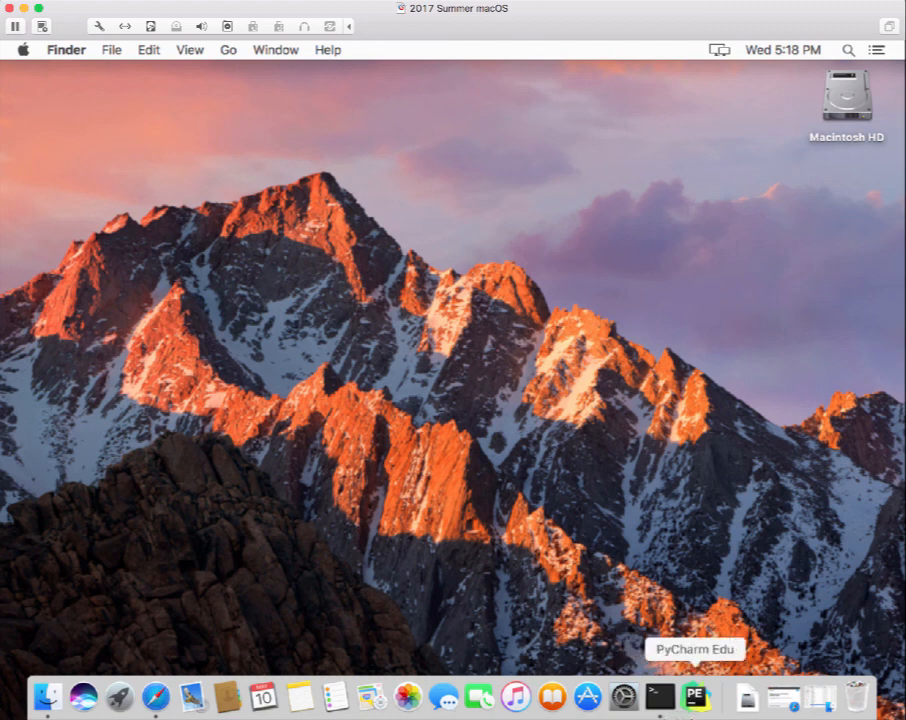
click(698, 699)
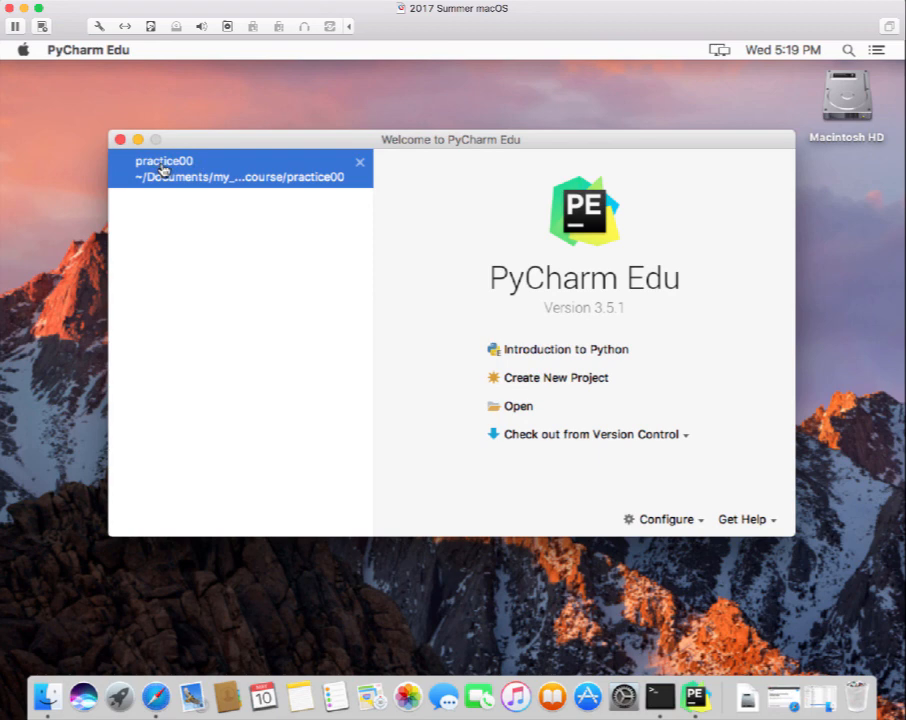
Reopen practice00 from recent projects and open goodbye.py from the Project tree.
click(162, 170)
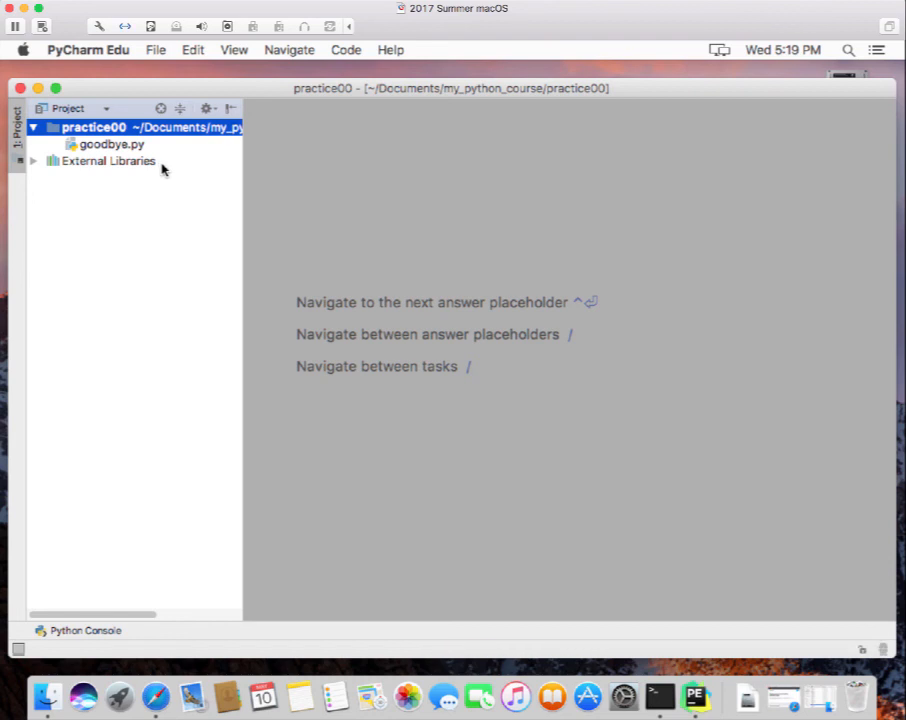
click(103, 146)
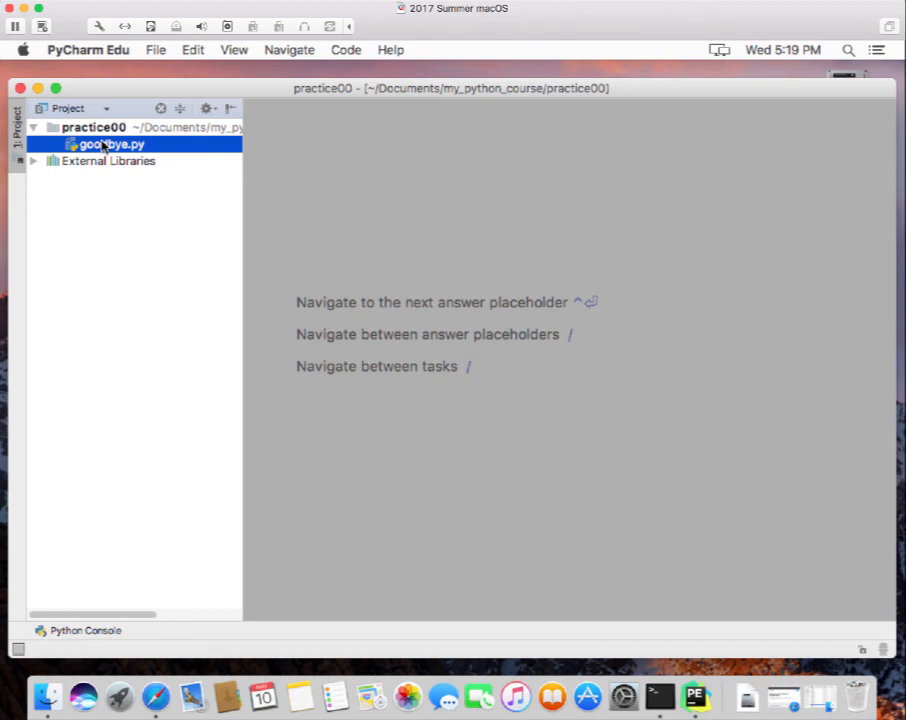
double_click(103, 146)
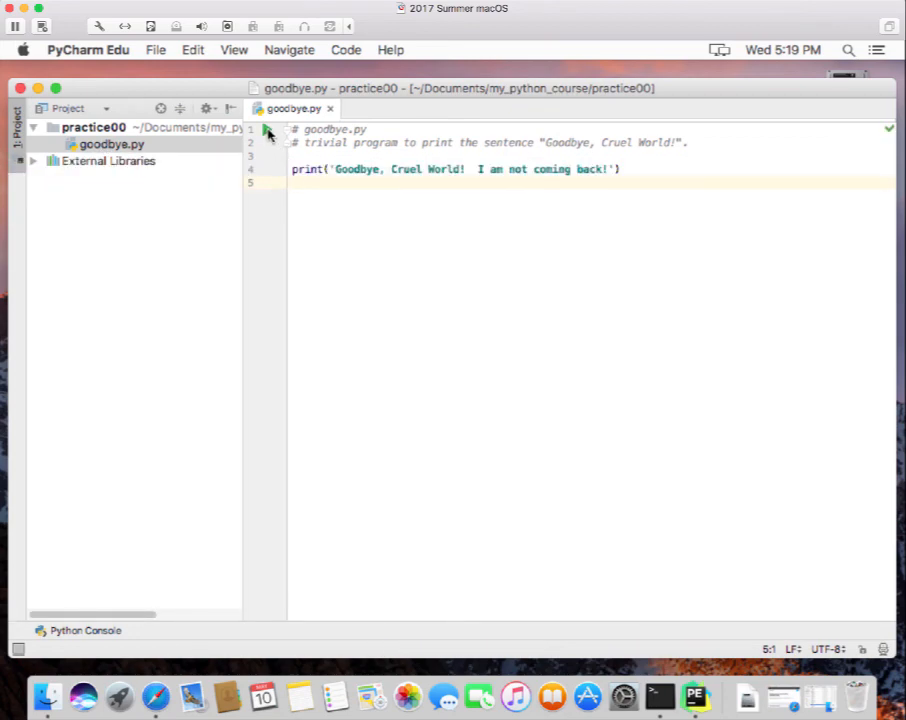
Run goodbye.py to print 'Goodbye, Cruel World! I am not coming back!', then hide the Run output.
click(267, 131)
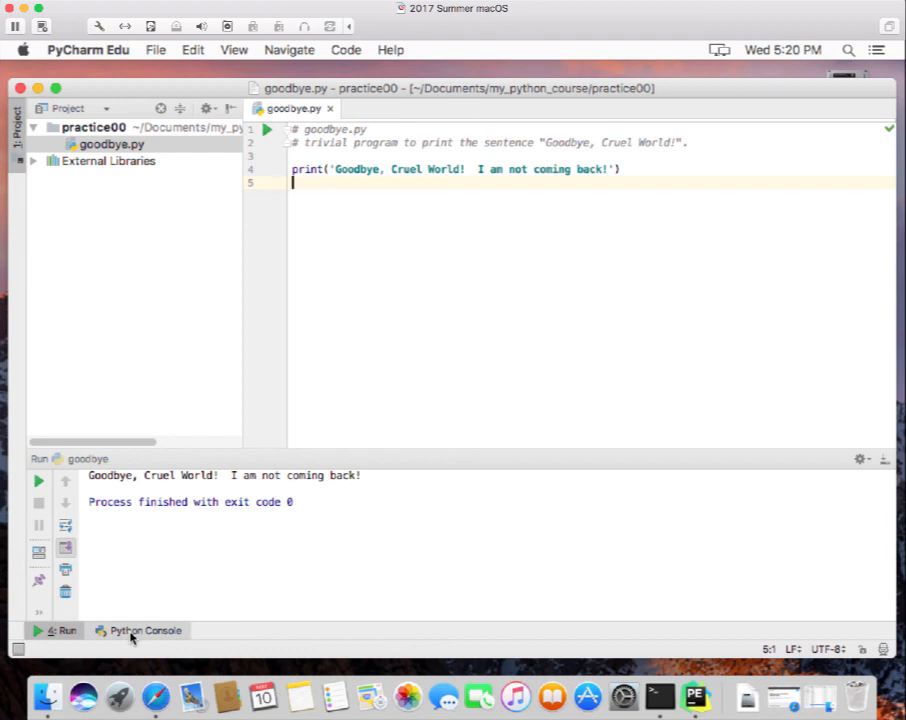
click(36, 609)
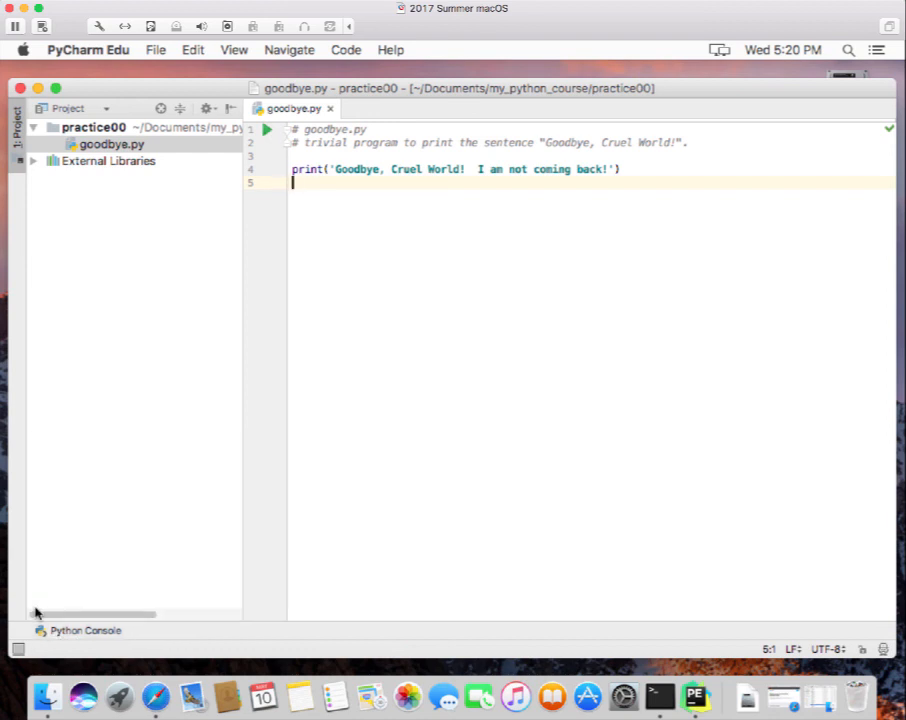
Close goodbye.py, open the Python Console, and dismiss the practice00 folder's New menu unused.
click(329, 109)
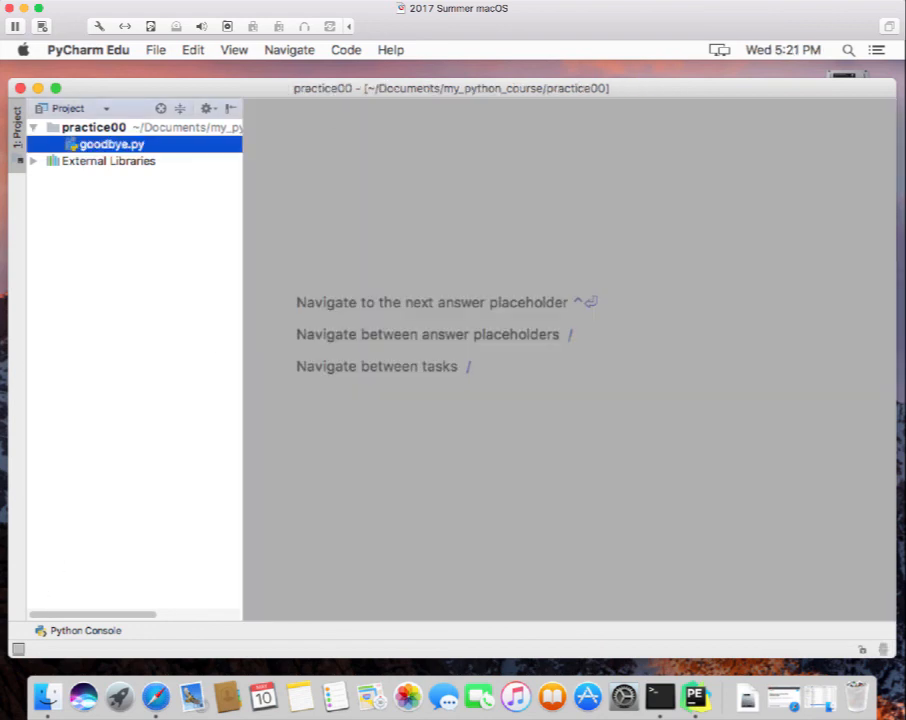
click(84, 631)
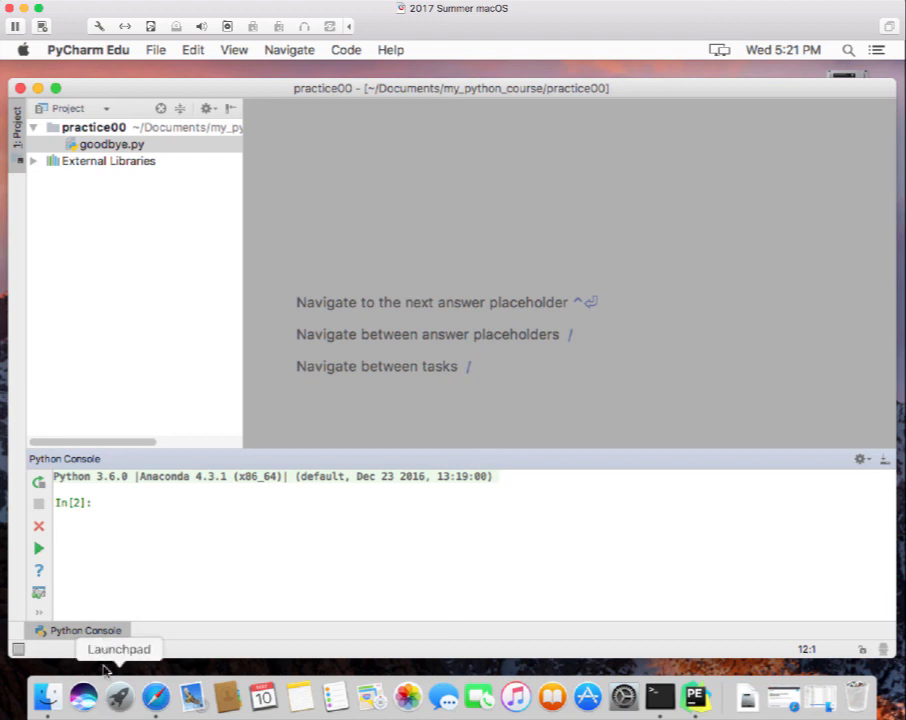
click(97, 131)
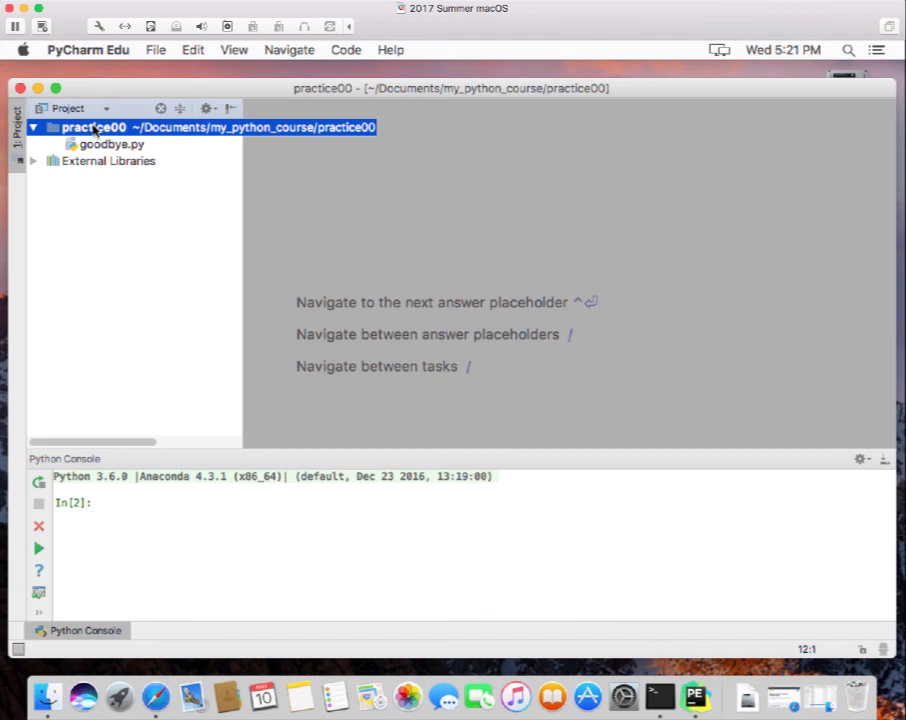
right_click(94, 130)
mouse_move(129, 139)
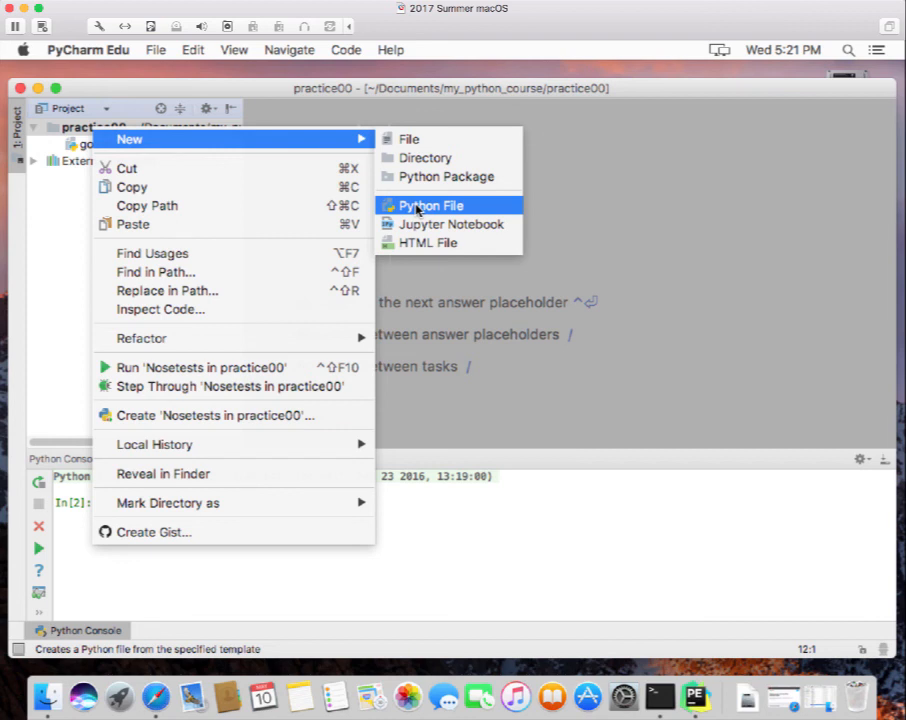
click(613, 158)
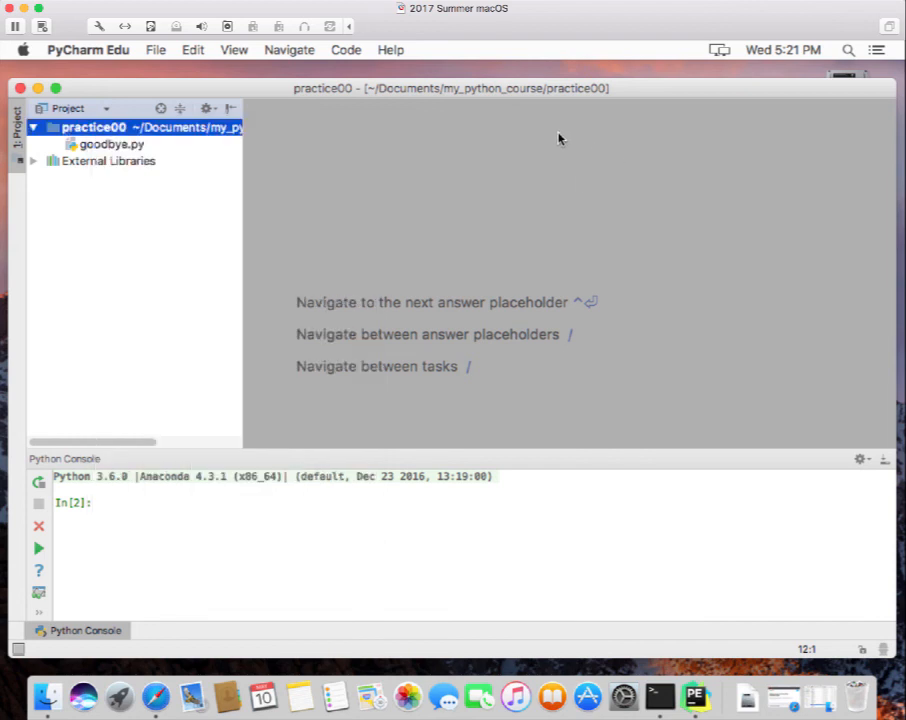